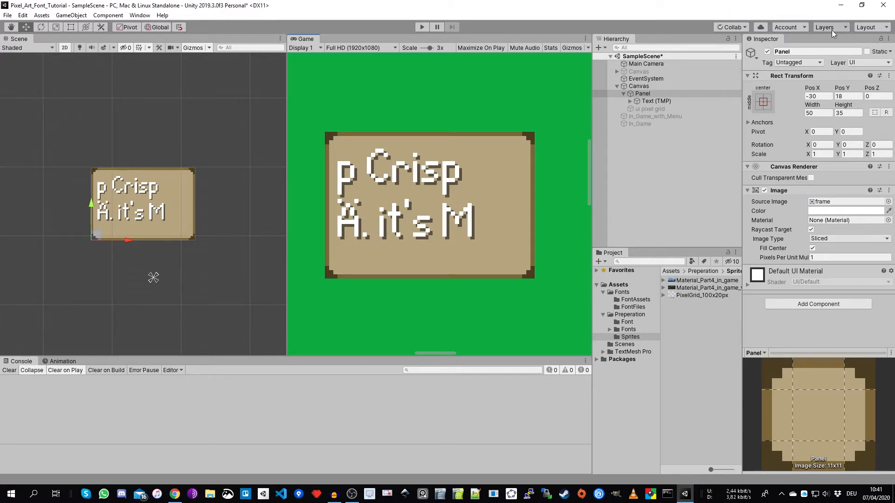
- Inspect the canvas settings and the TextMeshPro text settings of the Text (TMP) object inside the panel
click(653, 86)
click(650, 92)
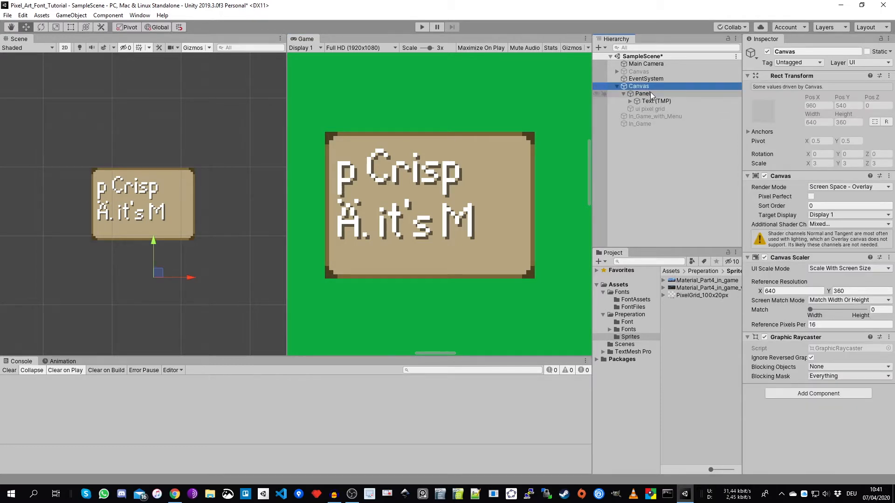
click(660, 100)
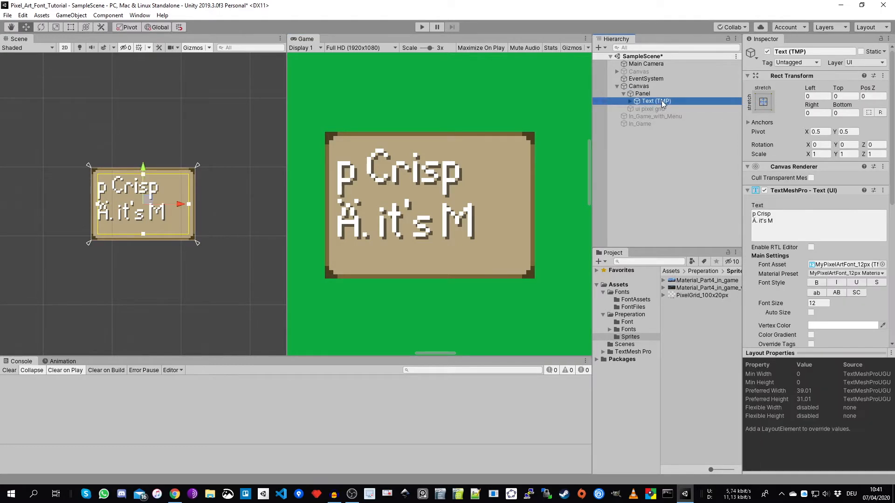
click(786, 221)
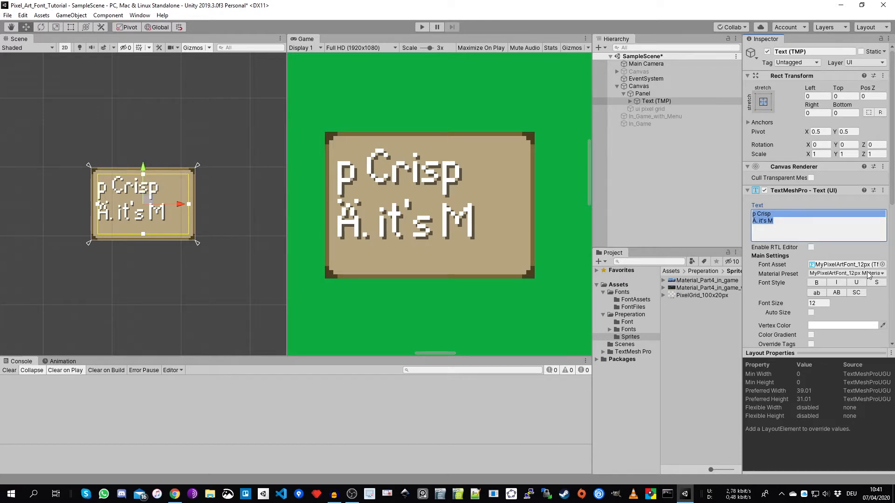
click(791, 225)
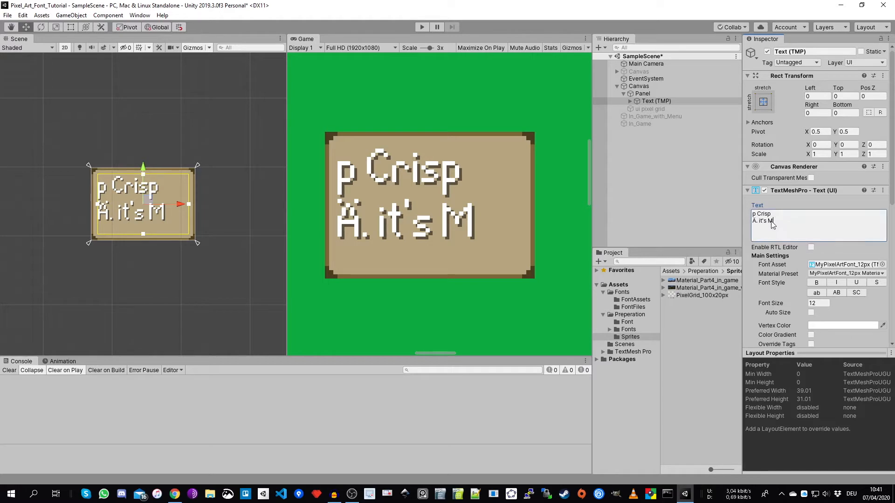
double_click(770, 221)
- Review the Canvas Scaler settings and check the Main Camera's orthographic size
click(642, 89)
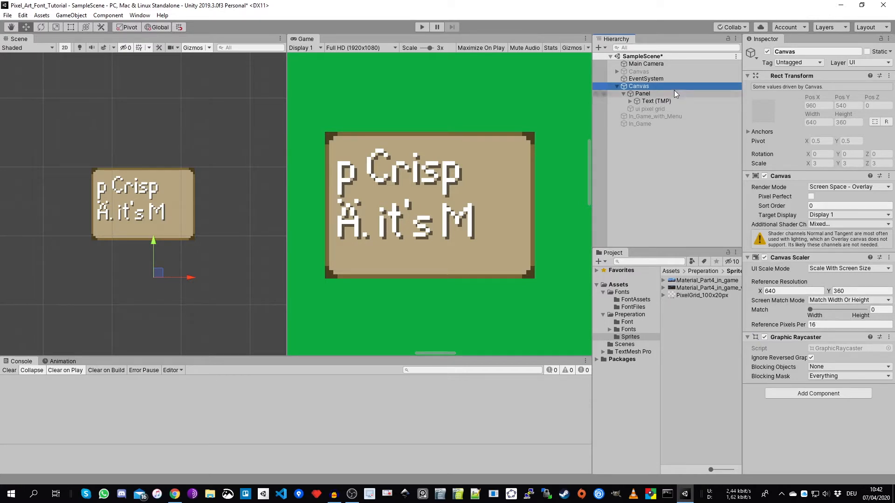
click(654, 64)
click(832, 172)
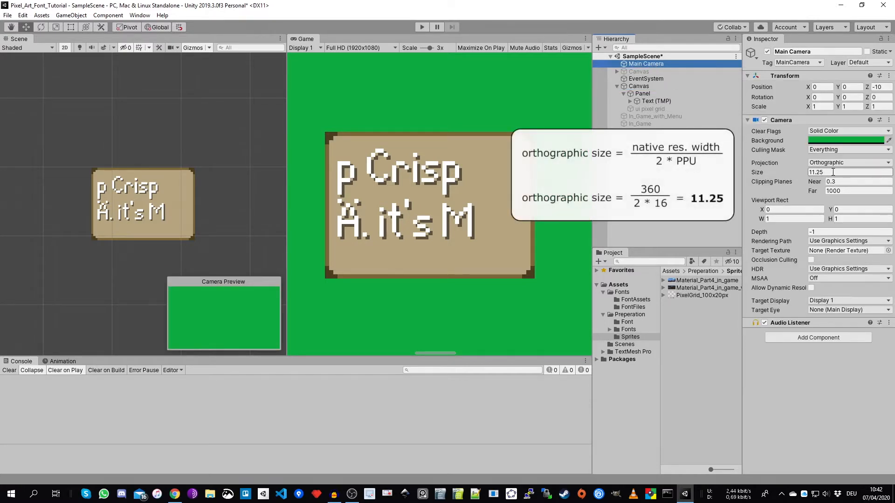
click(832, 172)
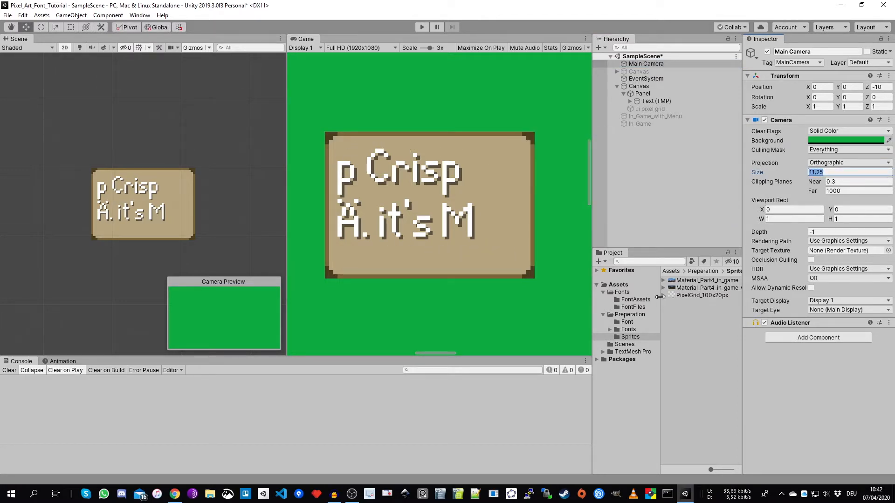
- Review the import settings of the PixelGrid_100x20px, Material_Part4_in_game and Material_Part4_in_game_with_menu sprites
click(691, 295)
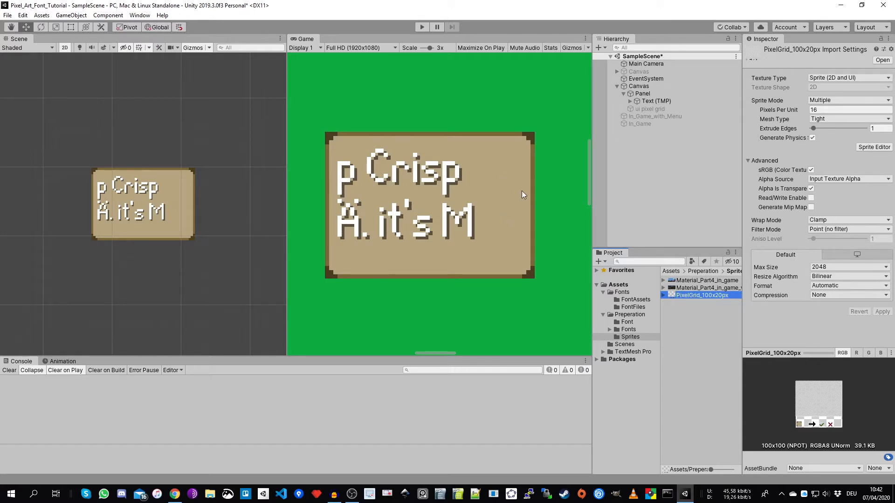
click(701, 289)
click(701, 281)
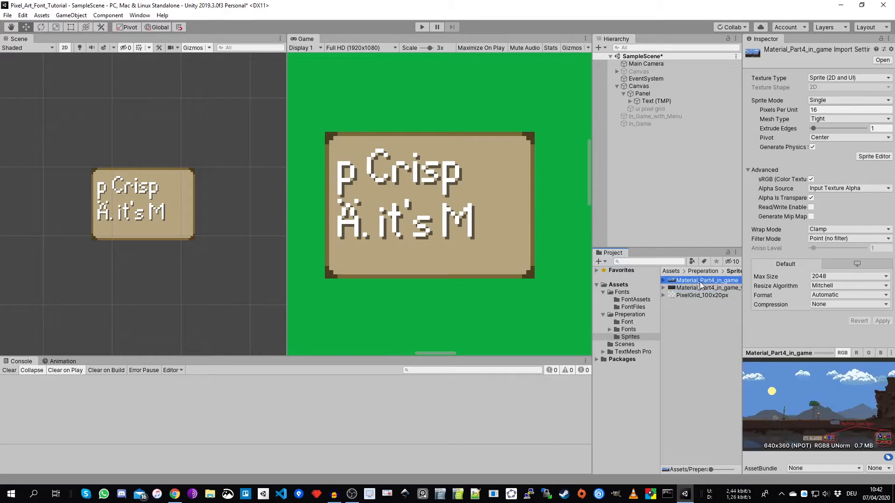
click(698, 288)
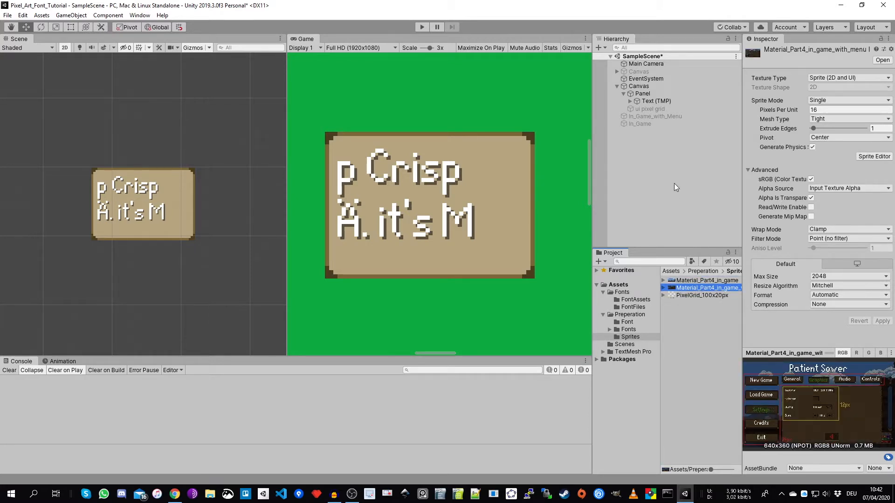
- Check the Canvas settings and switch the Game view resolution to Native (640x360)
click(645, 88)
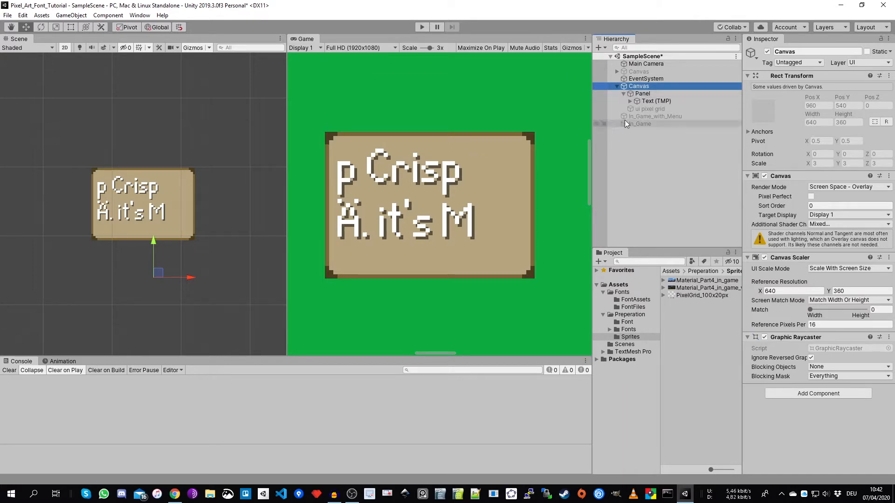
click(362, 48)
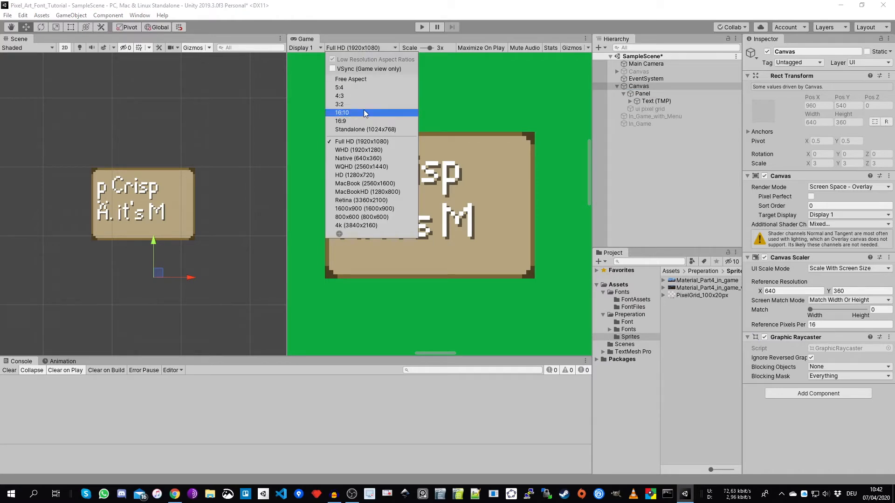
click(369, 159)
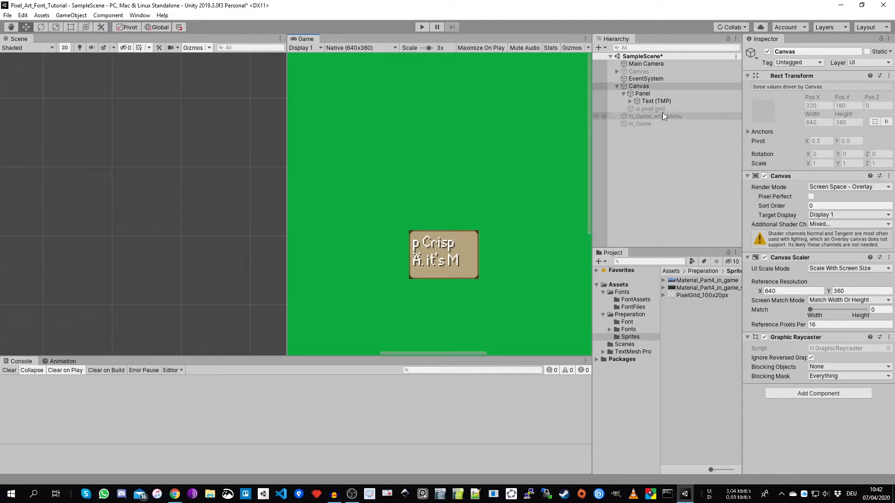
- Frame the Panel in the Scene view and examine its text and frame pixels closely in both the Scene and Game views
click(644, 93)
double_click(644, 93)
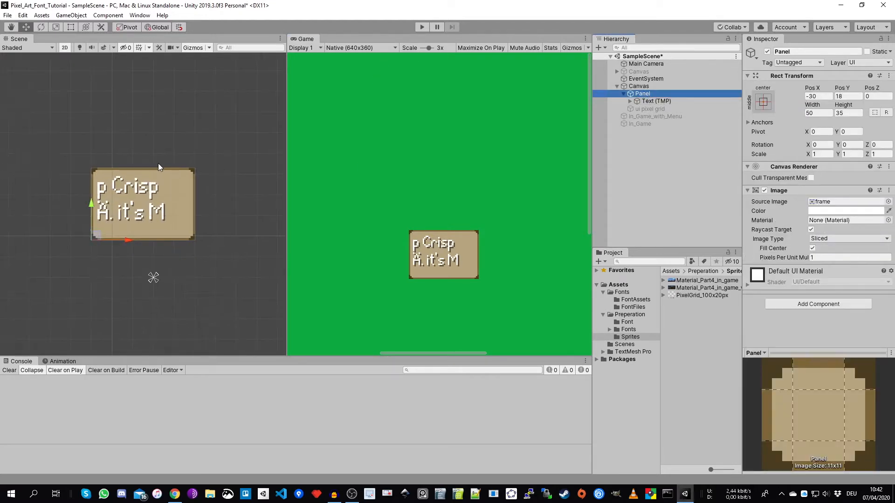
scroll(111, 196, up, 5)
scroll(110, 196, up, 8)
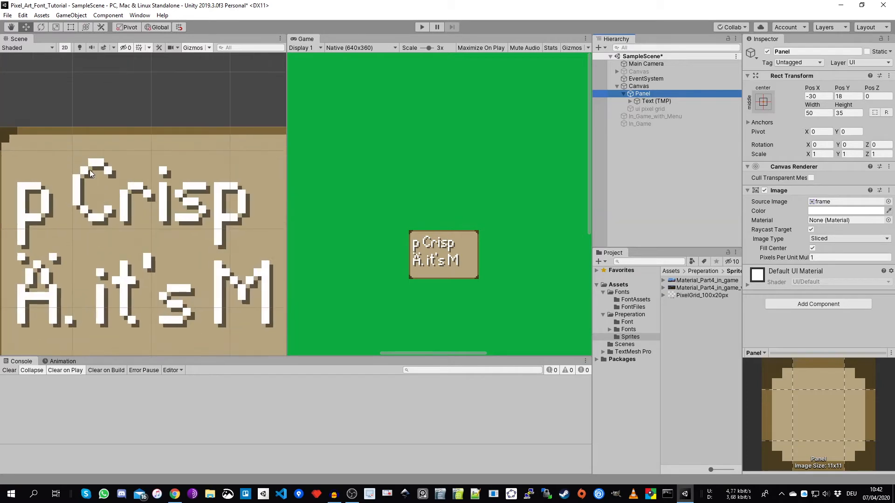
scroll(135, 140, up, 2)
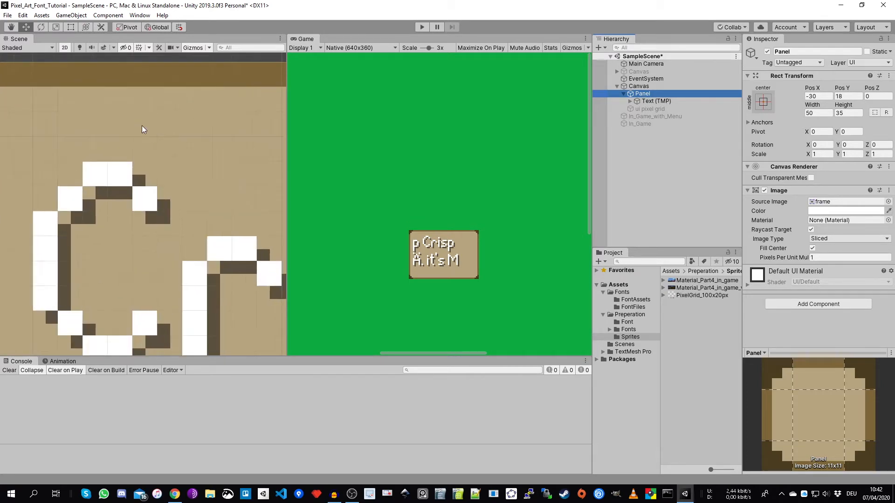
middle_drag(142, 125, 135, 252)
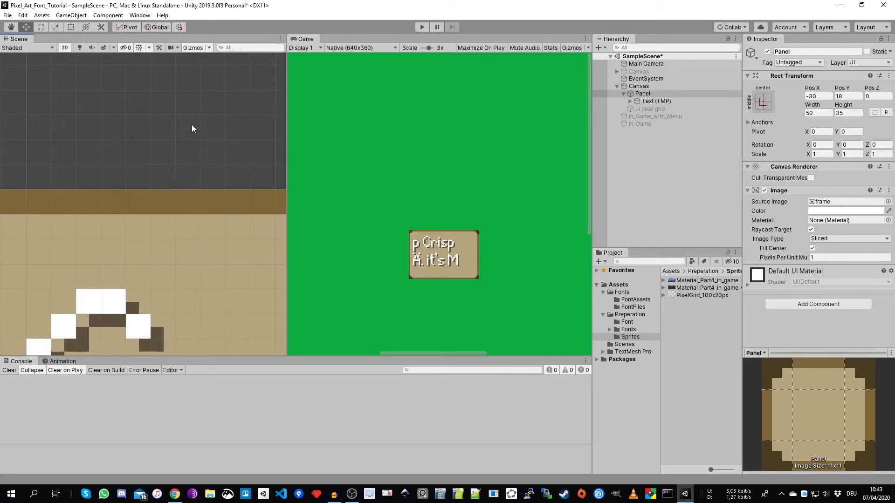
middle_drag(184, 115, 165, 198)
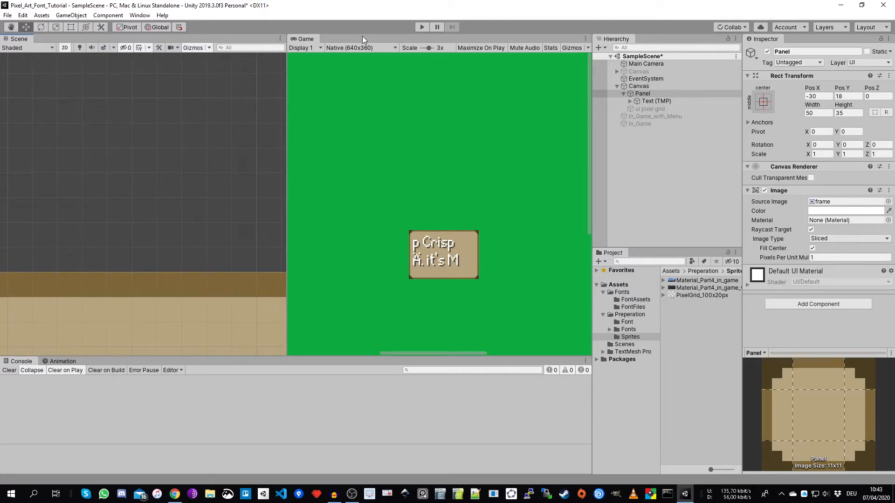
scroll(448, 252, up, 3)
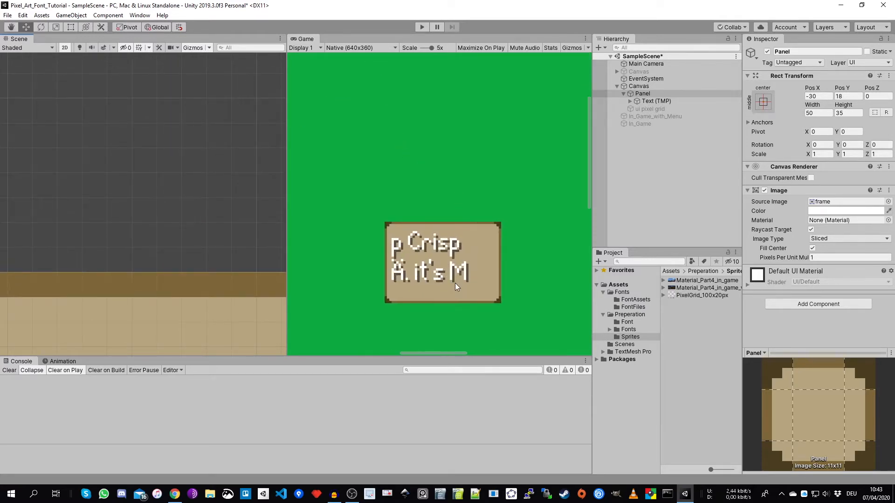
middle_drag(455, 283, 451, 229)
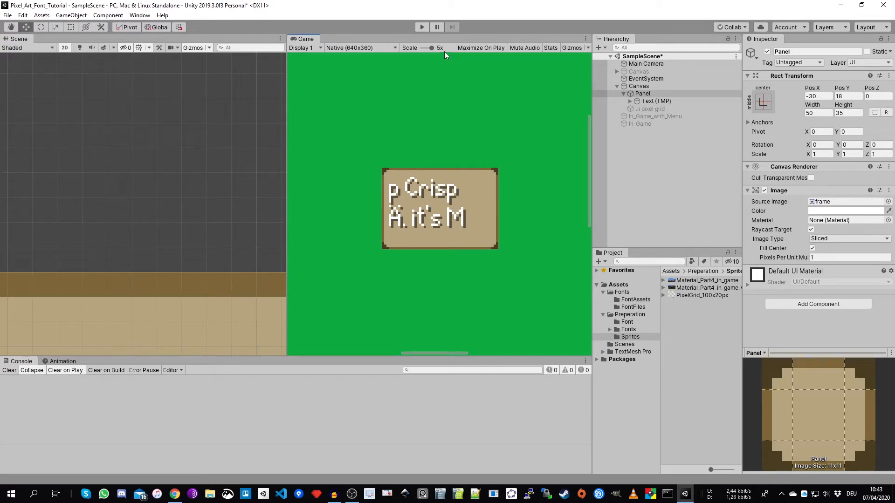
middle_drag(194, 273, 191, 76)
middle_drag(134, 150, 88, 190)
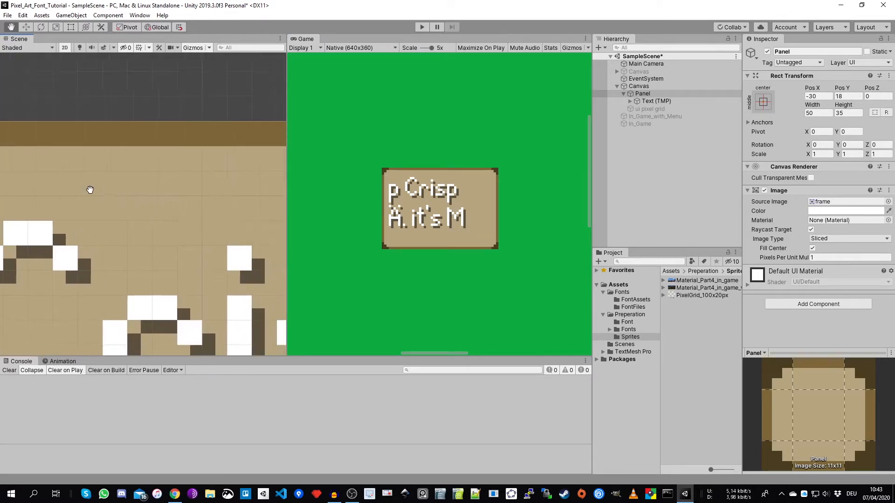
- Set the font size of the panel's Text (TMP) object to 6
click(657, 101)
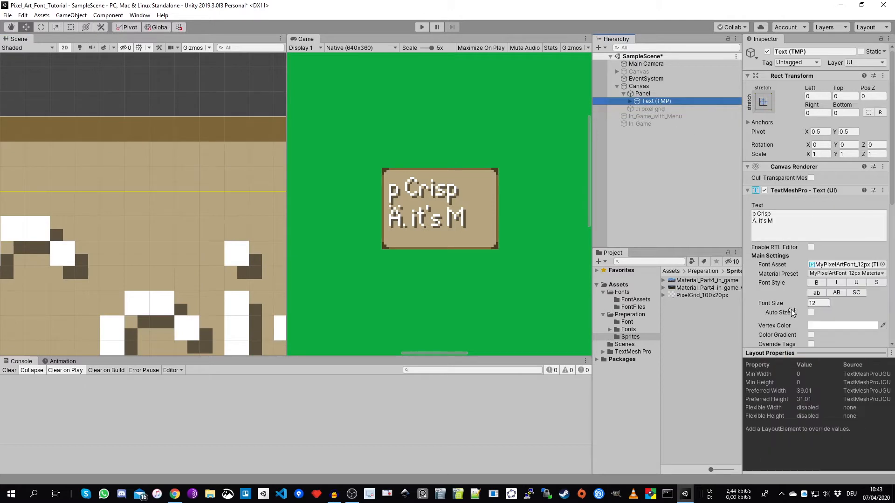
middle_drag(220, 218, 192, 232)
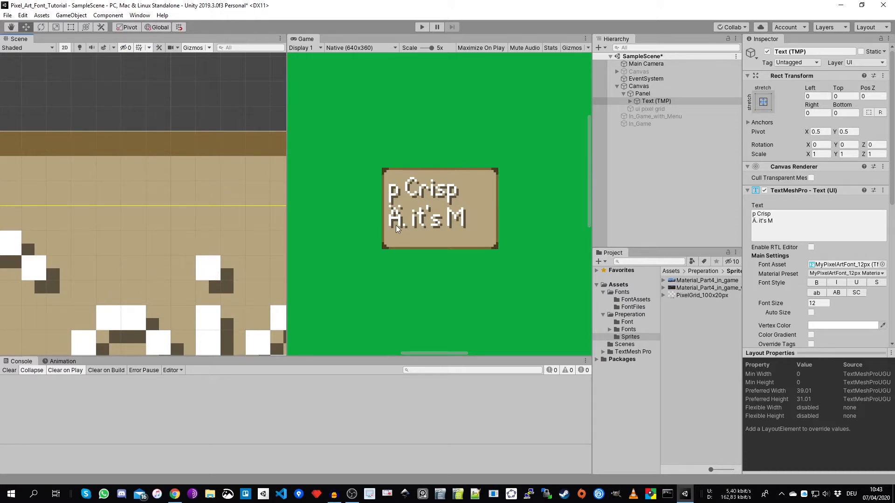
click(816, 303)
key(BackSpace)
key(BackSpace)
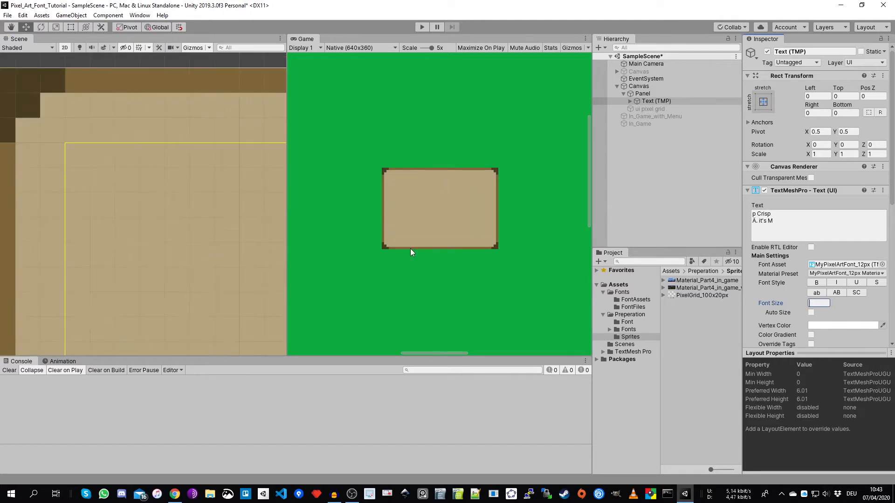
text(6)
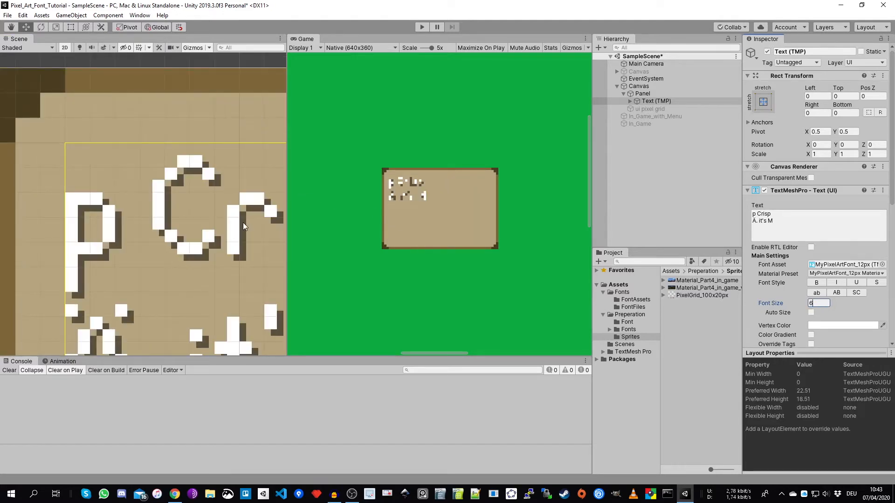
- Examine the letter pixels up close and set the text's font size to 14
middle_drag(242, 222, 160, 236)
scroll(234, 185, up, 5)
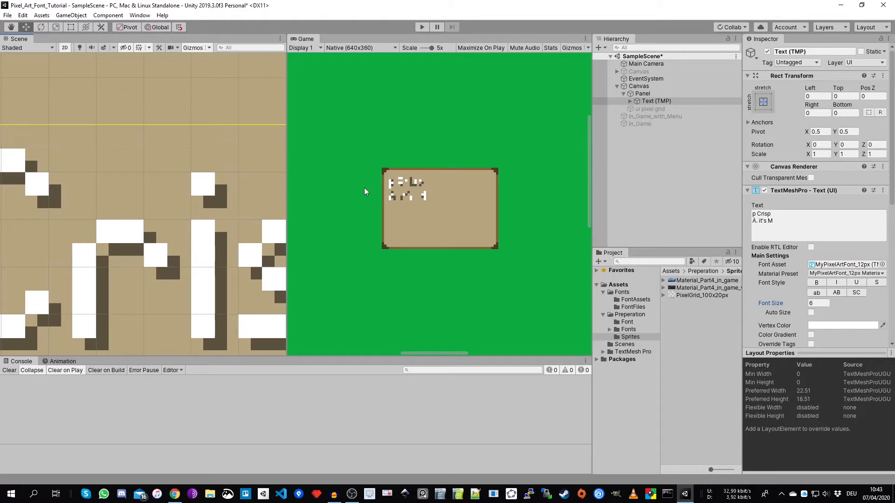
scroll(214, 210, down, 3)
scroll(381, 228, down, 2)
click(820, 304)
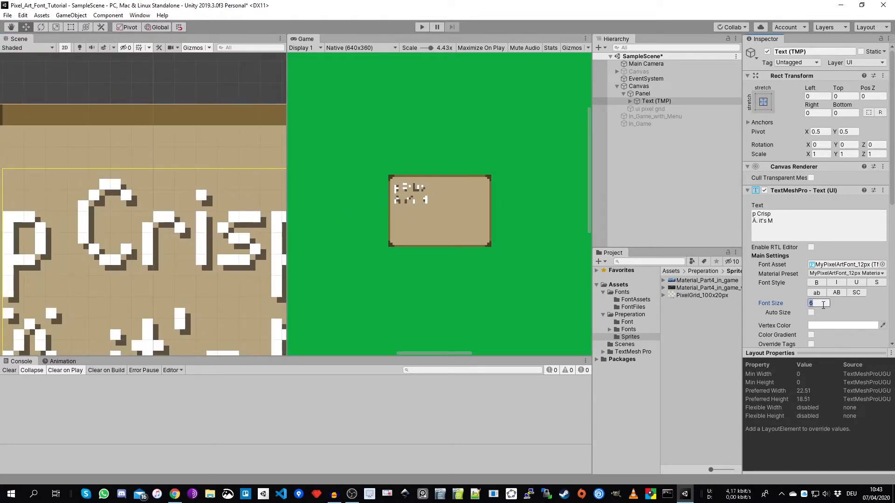
text(1)
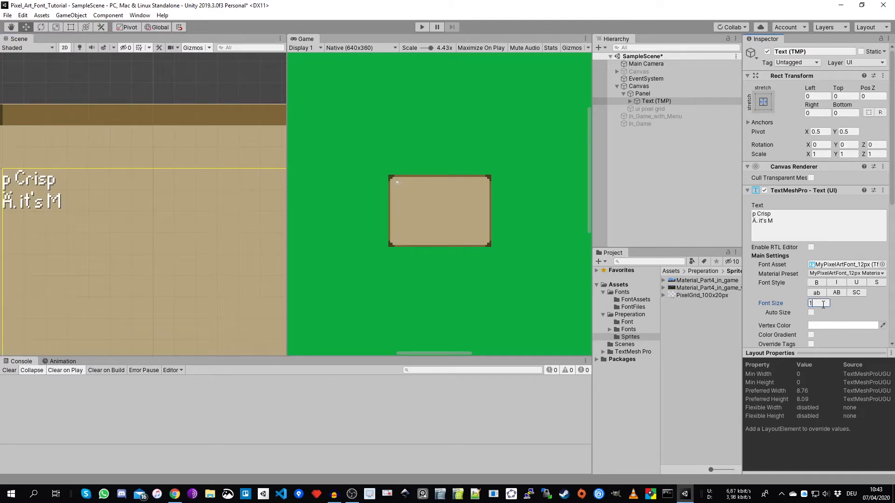
text(4)
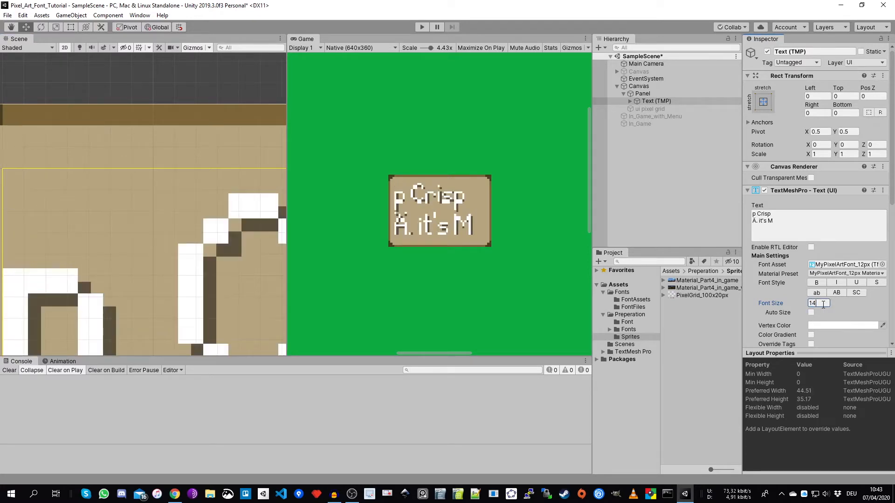
- Compare the letter pixels with the scene grid and set the text's font size to 10
scroll(144, 153, down, 8)
scroll(66, 256, up, 16)
scroll(65, 260, up, 1)
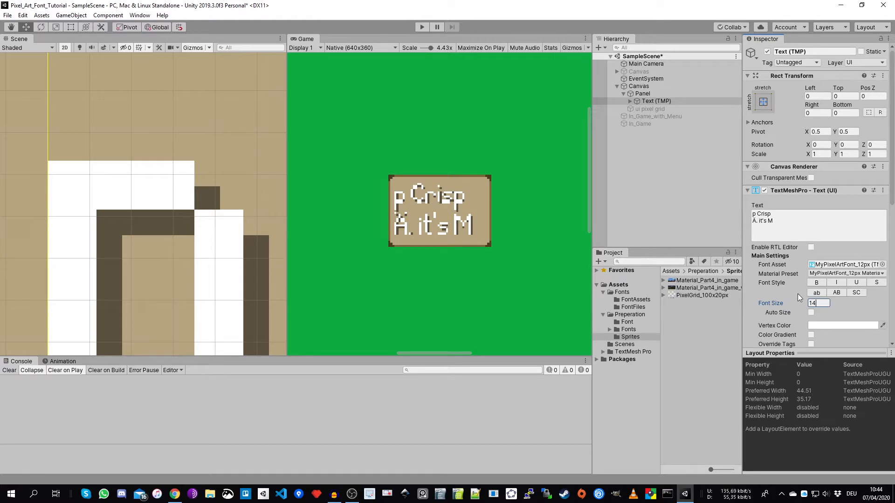
key(BackSpace)
text(0)
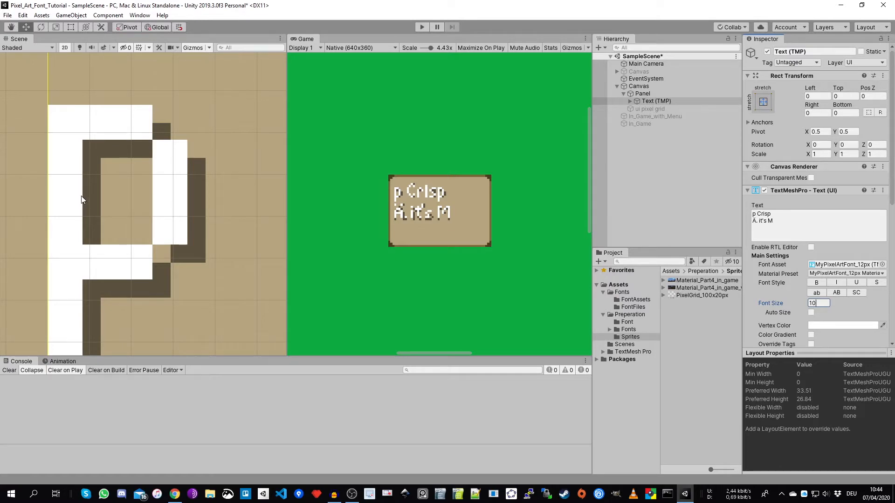
- Check how the text's pixels line up with the grid, and set its font size back to 12
scroll(82, 200, down, 6)
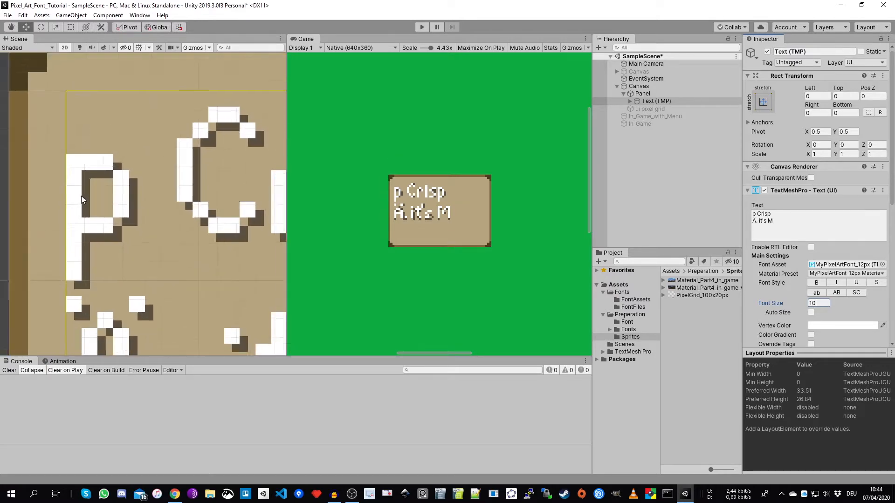
middle_drag(170, 181, 110, 207)
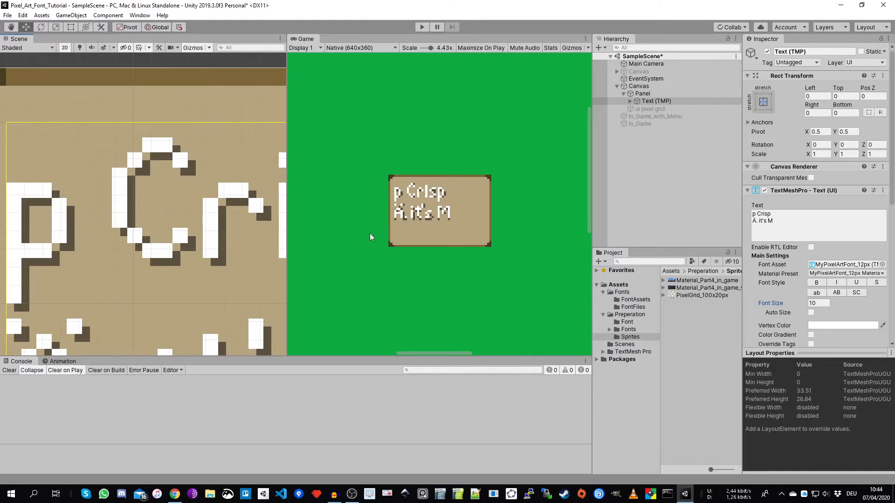
click(829, 303)
text(12)
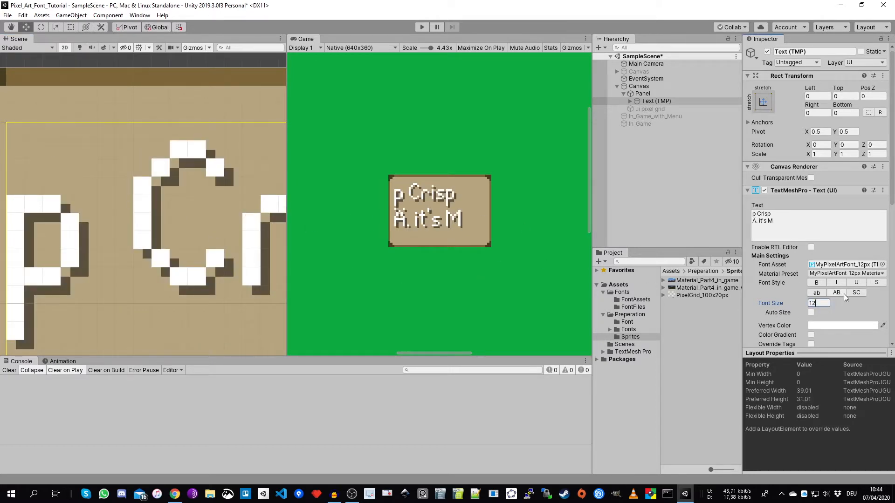
- Set the text's font size to 24, double the font's 12 px base size
key(BackSpace)
key(BackSpace)
text(24)
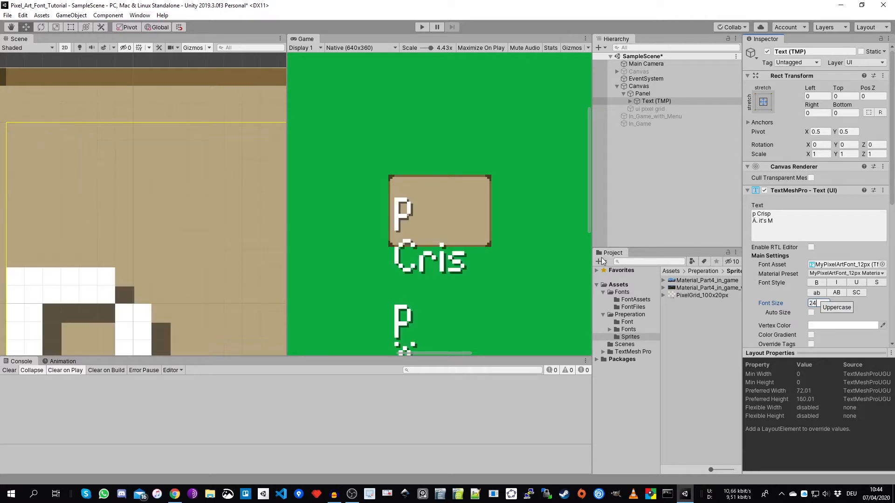
- Examine the doubled letter pixels against the scene grid, and set the text's font size back to 12
scroll(197, 192, down, 8)
middle_drag(178, 295, 48, 185)
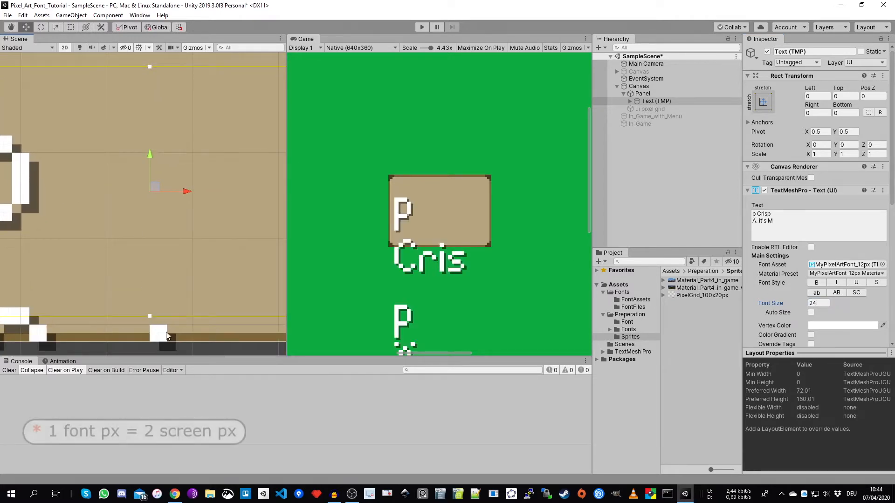
scroll(158, 350, up, 3)
scroll(157, 350, up, 6)
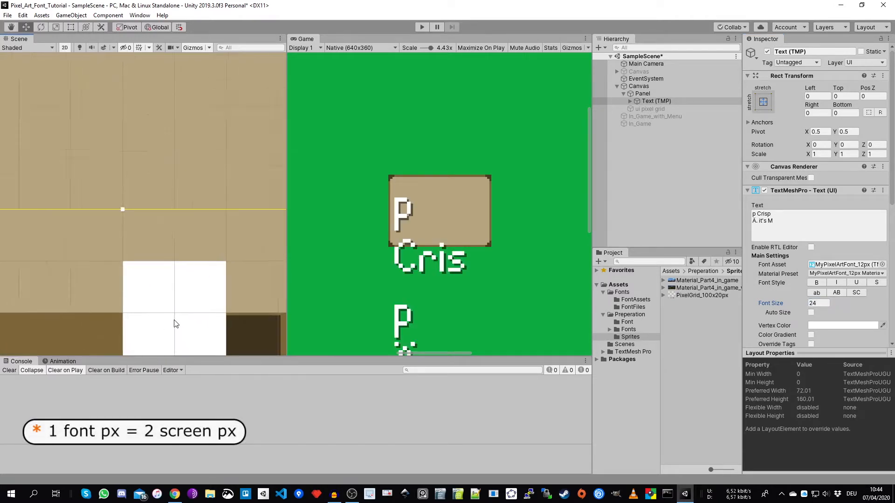
click(823, 302)
text(12)
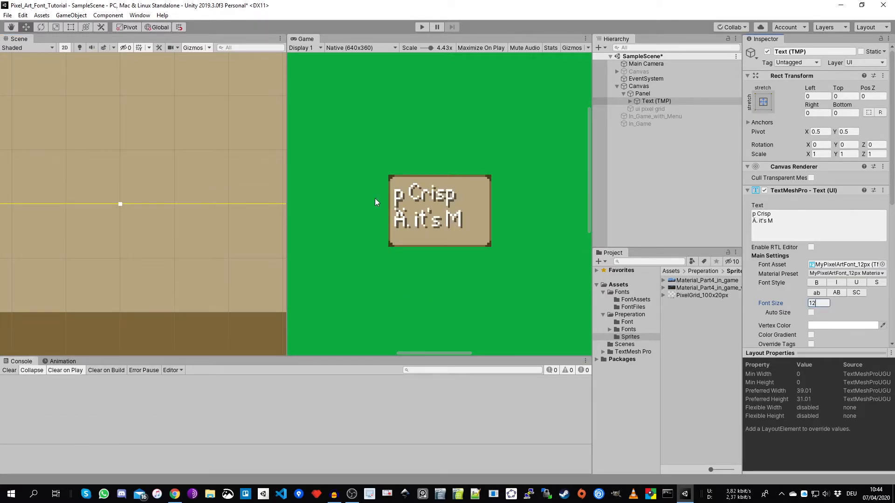
scroll(206, 258, down, 3)
scroll(162, 133, down, 3)
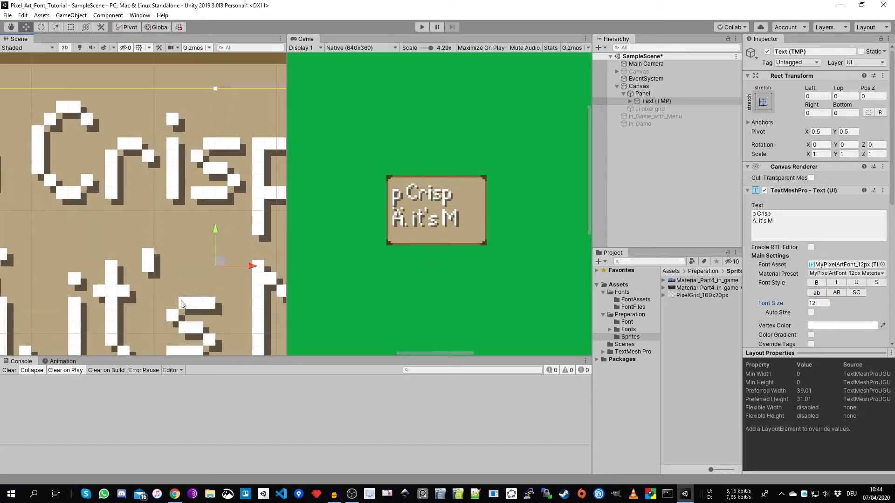
scroll(88, 184, up, 3)
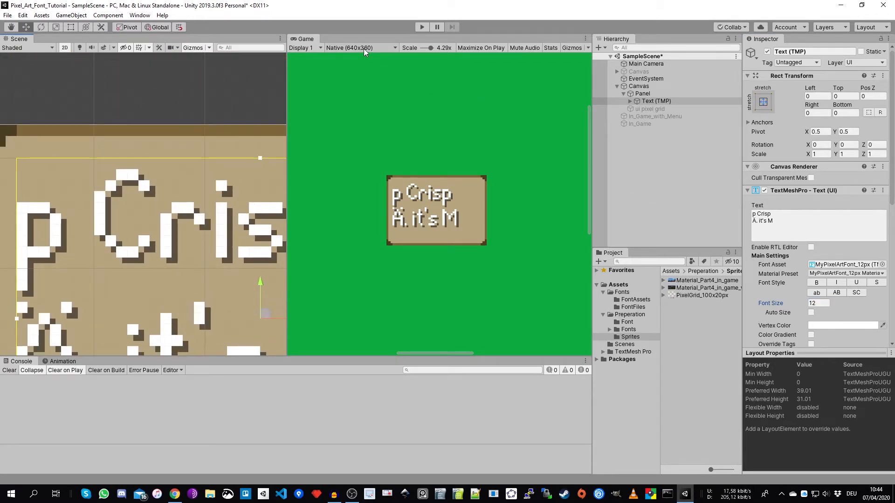
- Switch to the browser spreadsheet and examine the scaling factors and resolutions from Native up to 4k in the Screen Resolutions table
click(175, 495)
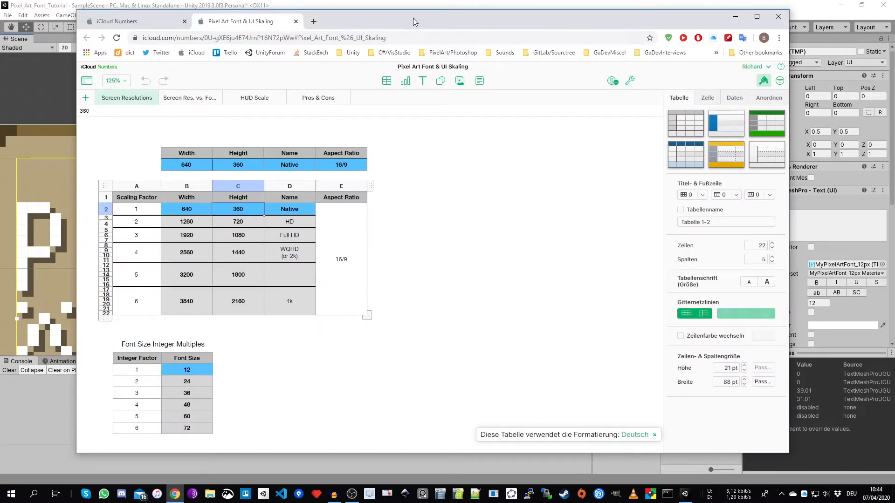
drag(413, 18, 395, 8)
click(388, 242)
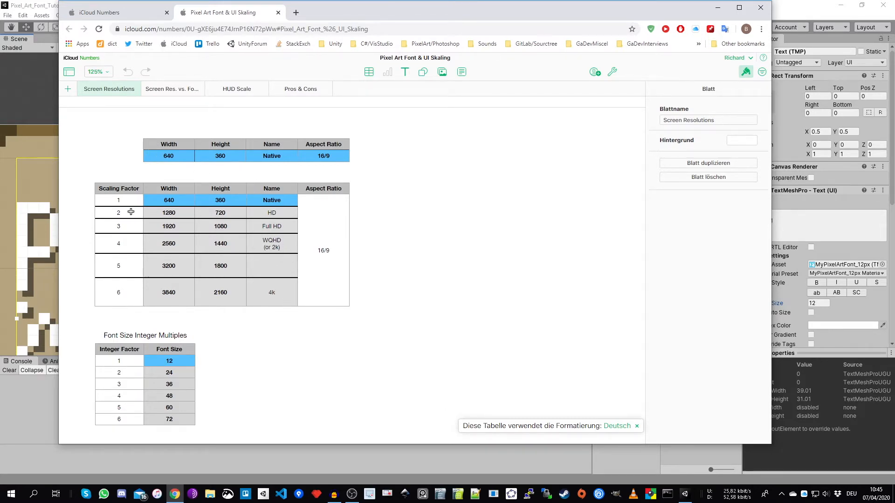
click(277, 213)
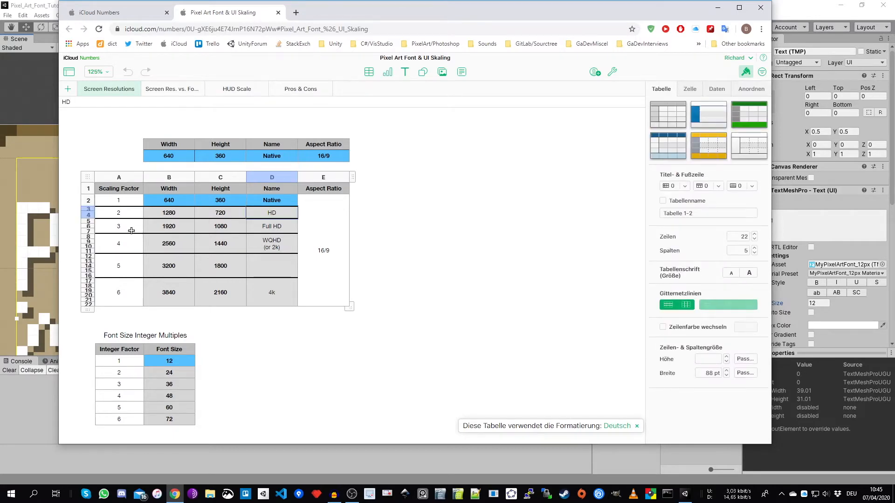
click(285, 229)
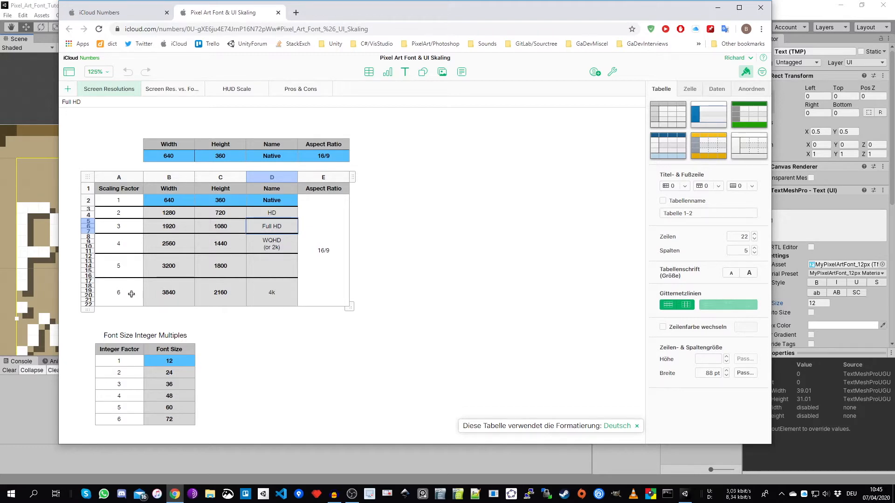
click(275, 345)
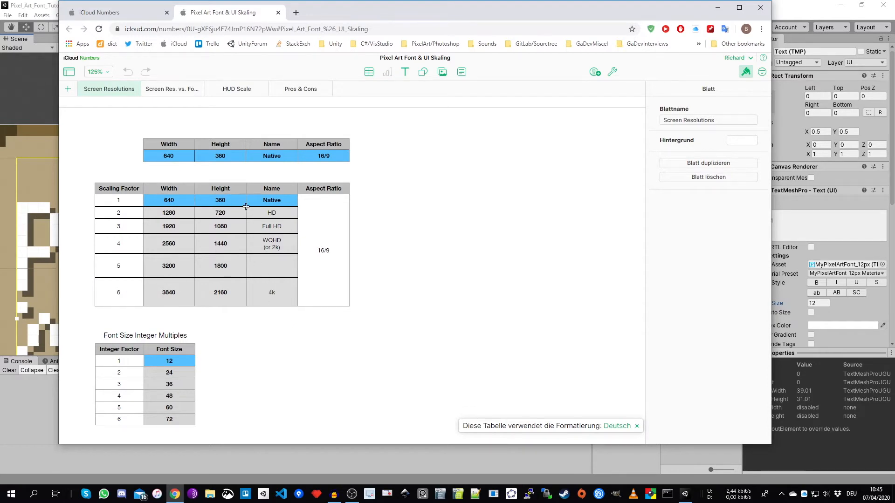
click(169, 213)
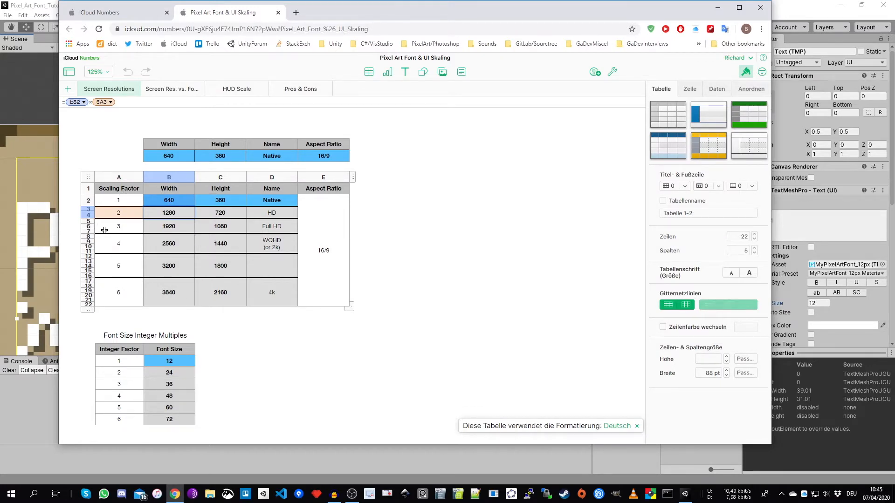
click(229, 330)
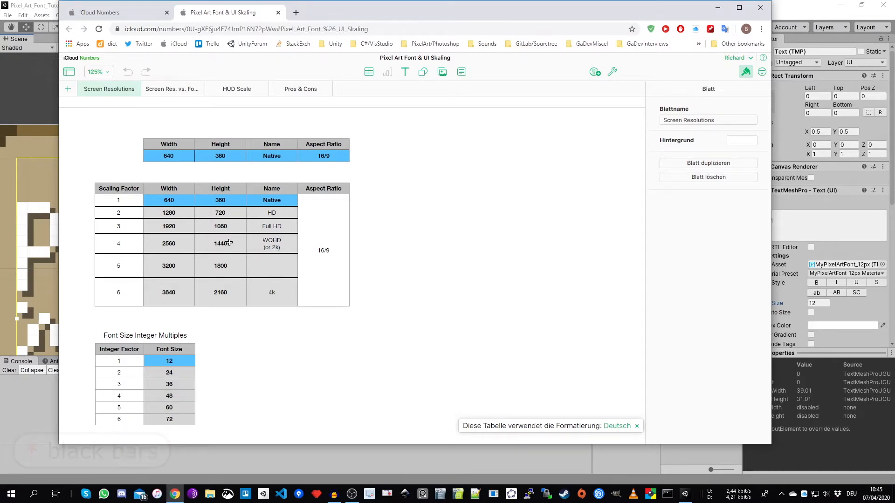
- Check how the second entry in the Font Size Integer Multiples table is calculated, and return to Unity
drag(551, 14, 527, 26)
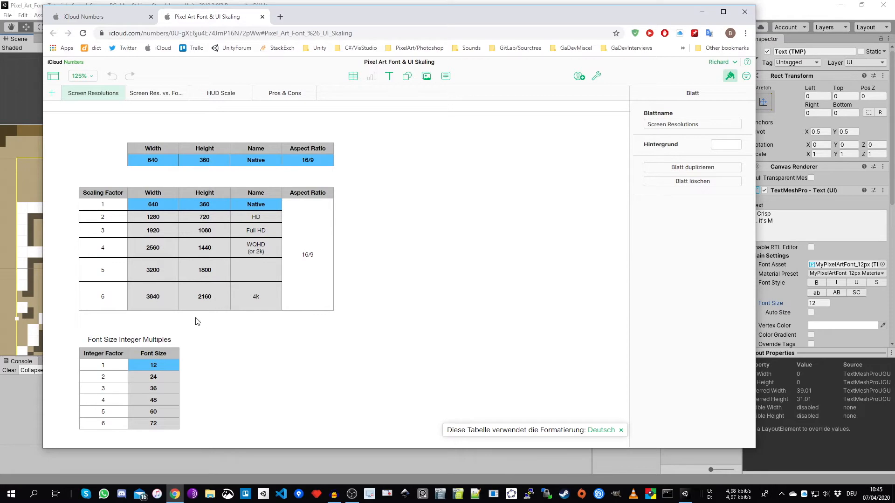
click(163, 375)
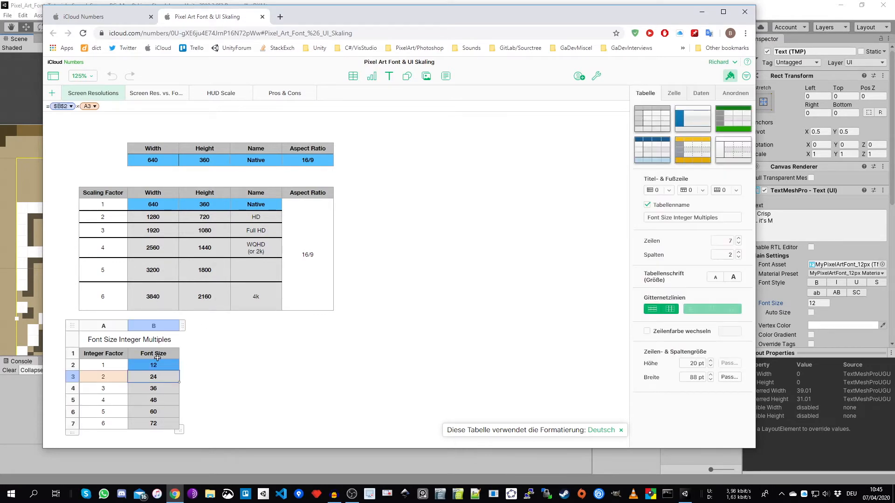
drag(527, 10, 496, 51)
click(512, 9)
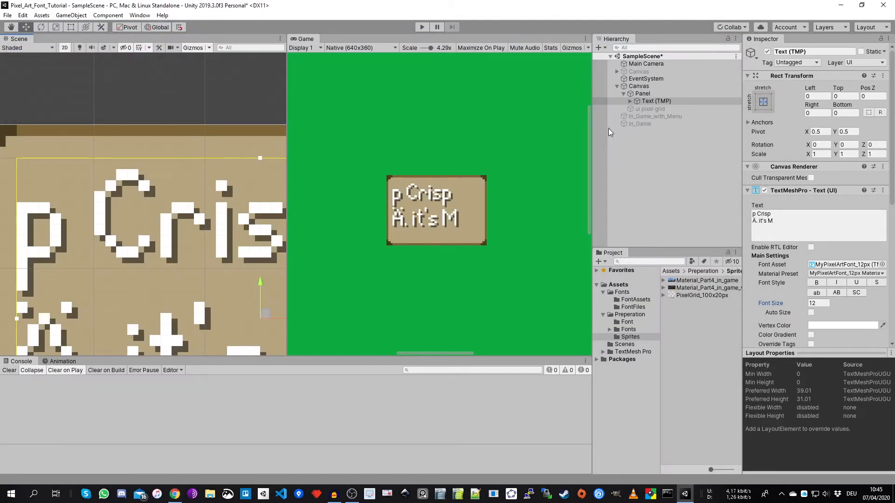
- Activate the In_Game_with_Menu sprite object and frame it in the Scene view
click(642, 117)
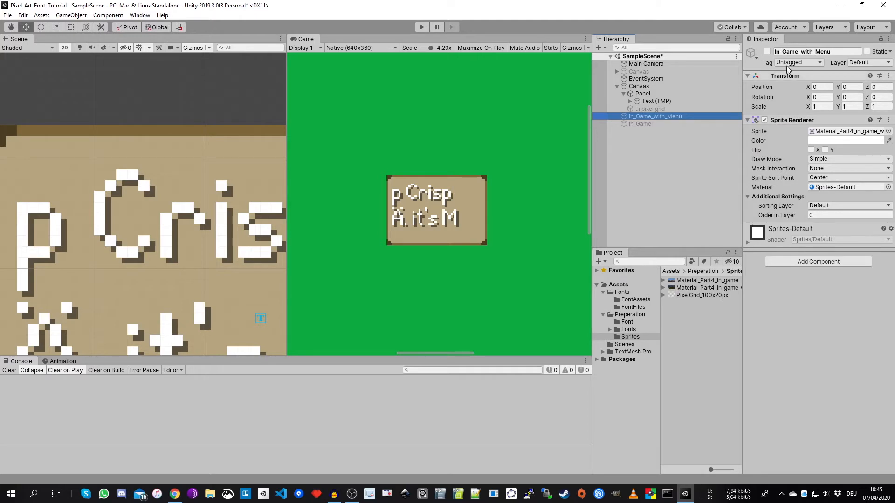
click(767, 52)
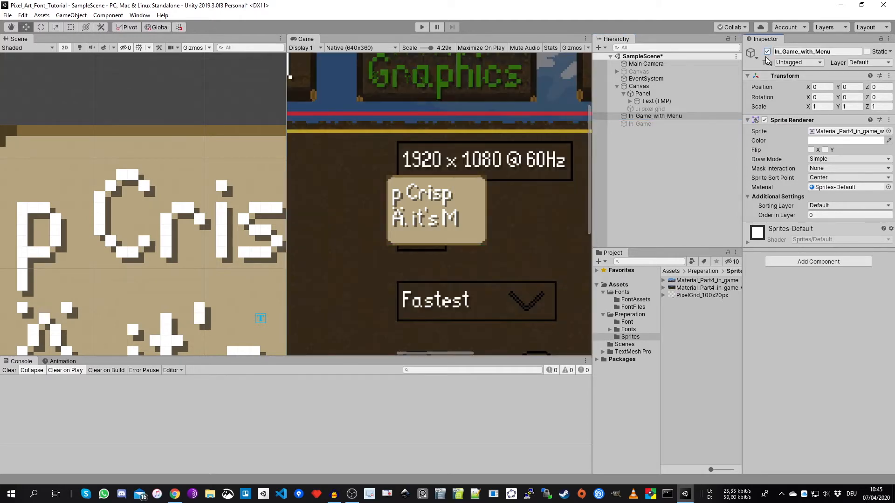
double_click(657, 116)
scroll(126, 206, up, 5)
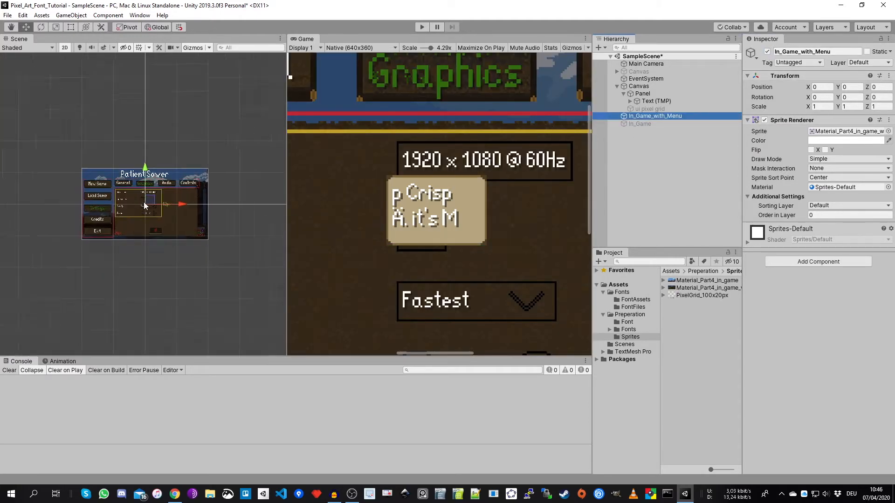
- Check the in-game menu sprite's import settings and widen the Game view to examine the whole menu mockup
click(697, 288)
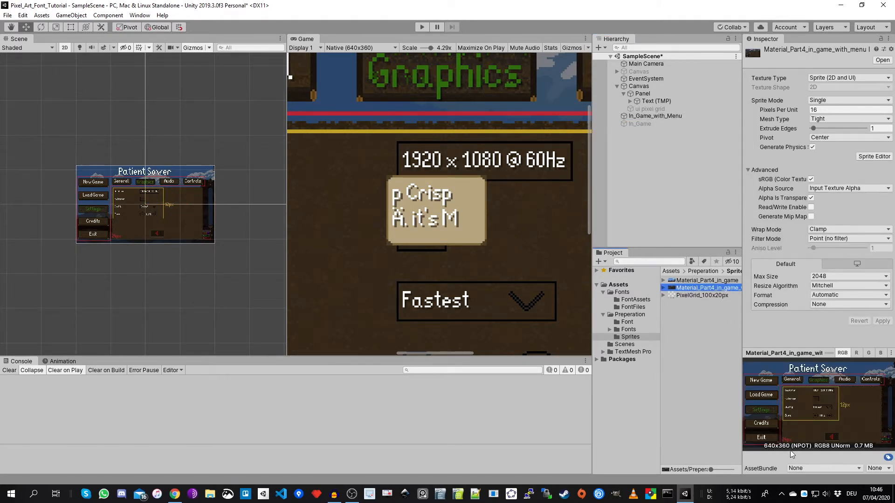
click(284, 207)
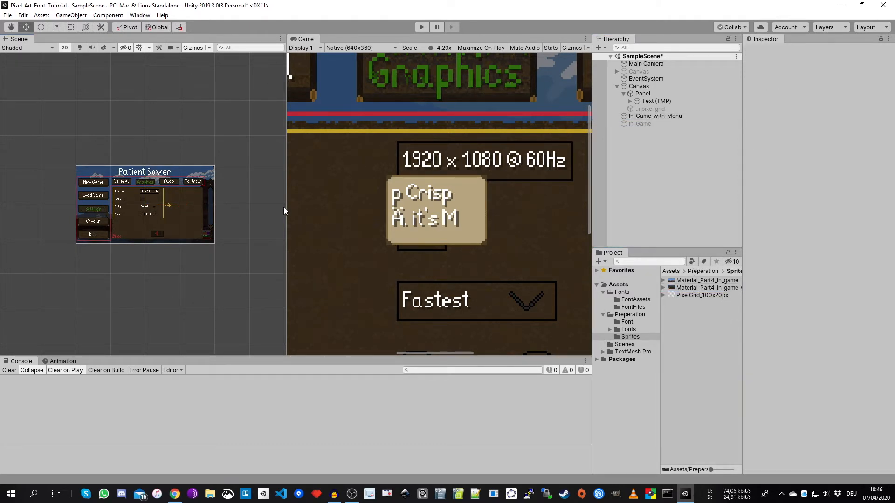
drag(286, 206, 137, 206)
scroll(270, 131, down, 1)
scroll(259, 124, down, 6)
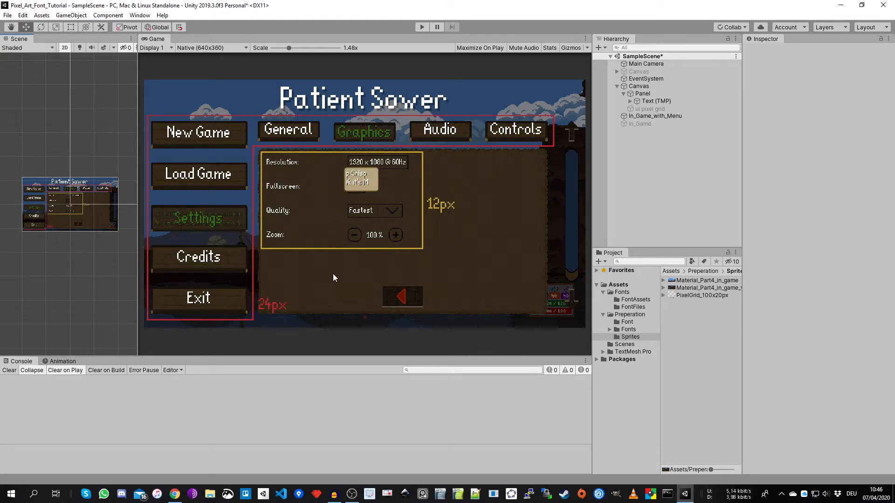
- Review the font size multiples in the browser spreadsheet, and return to Unity to inspect the Canvas settings
click(175, 493)
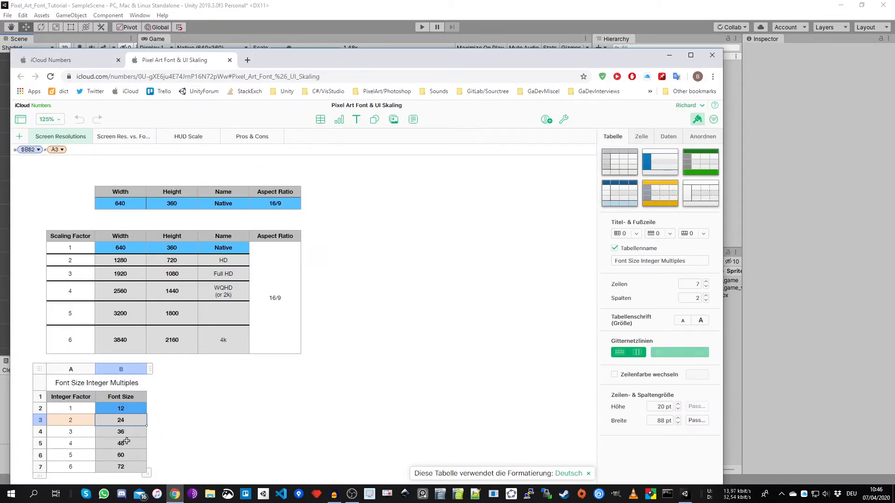
click(480, 34)
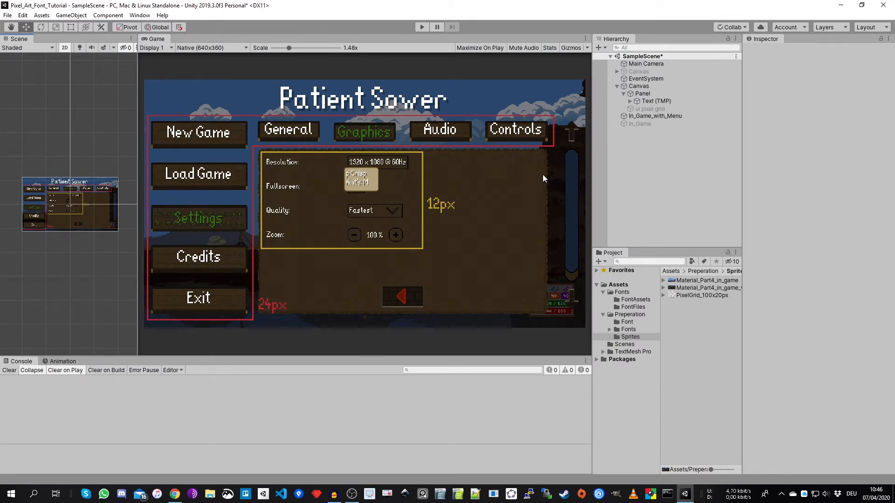
click(650, 86)
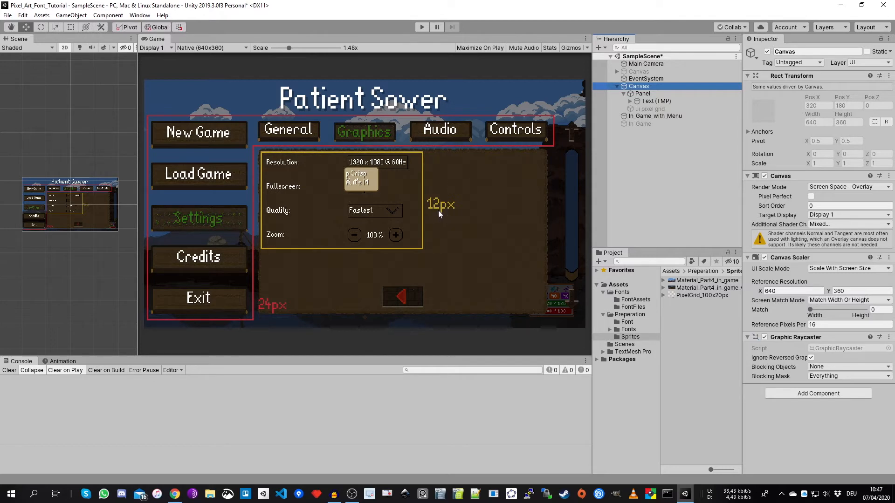
- Deactivate the In_Game_with_Menu object and widen the Scene view again
click(655, 117)
click(767, 52)
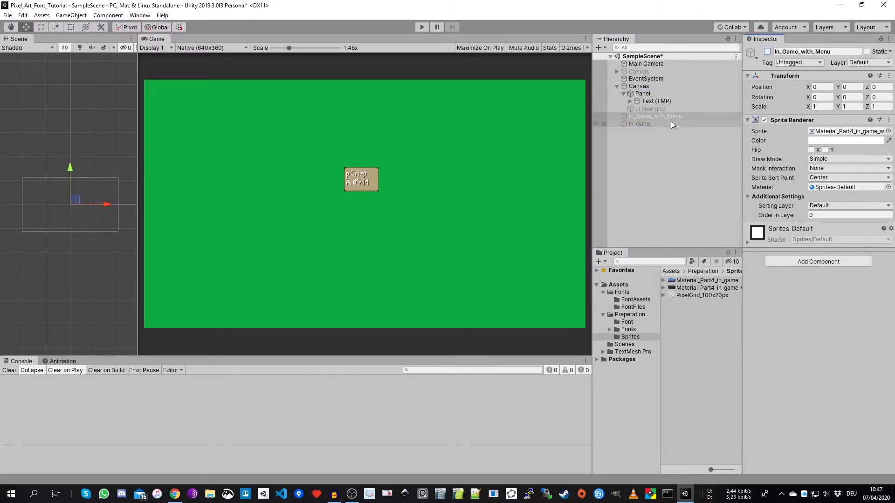
drag(137, 133, 238, 133)
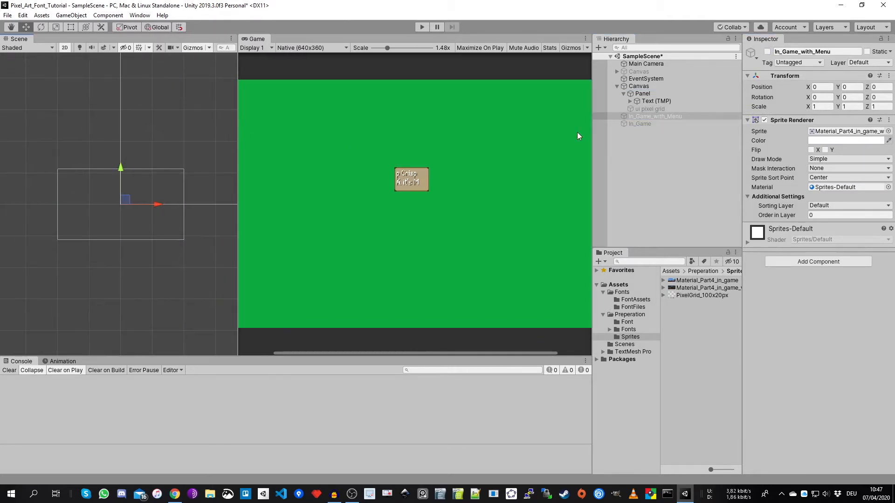
- Set the Game view resolution to Full HD (1920x1080) and frame the Panel in the Scene view
click(648, 94)
double_click(649, 93)
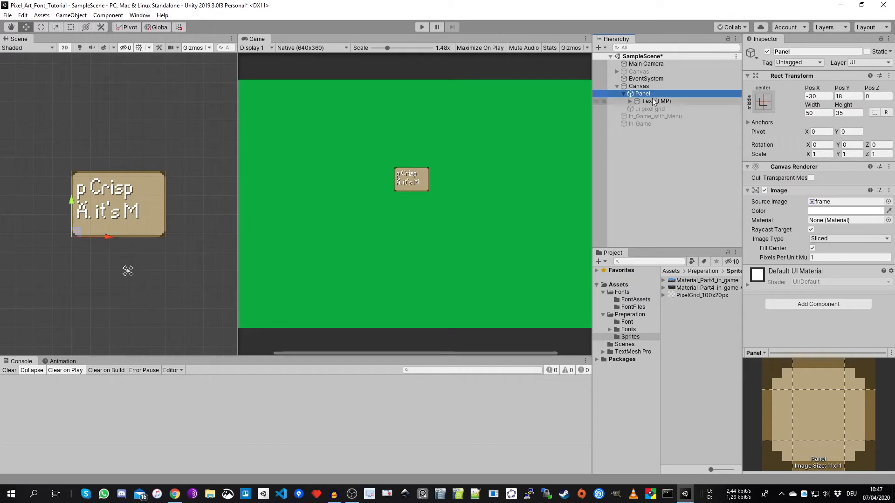
click(333, 48)
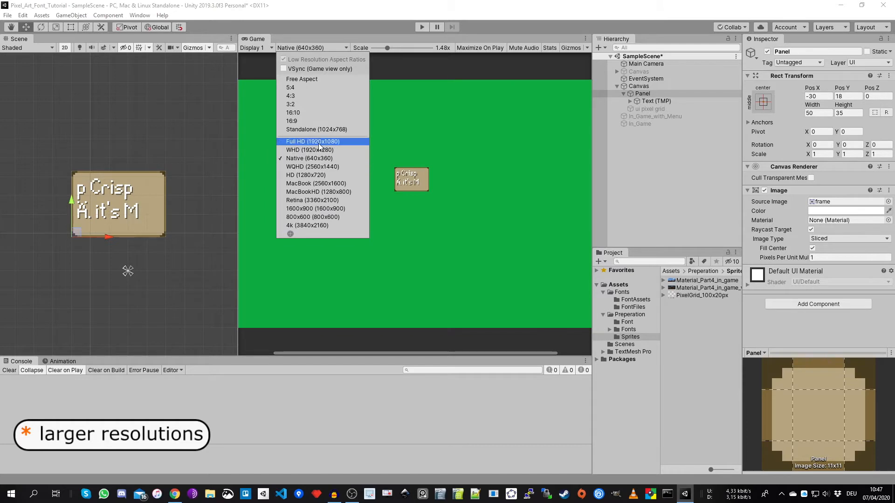
click(319, 144)
click(645, 96)
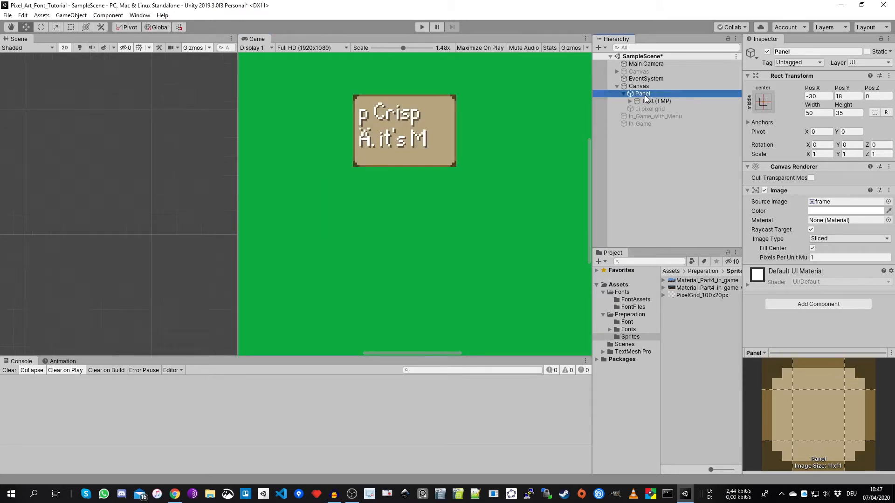
key(f)
- Examine the panel's text up close in the Game view at Full HD and compare its pixels with the scene grid
middle_drag(414, 191, 404, 292)
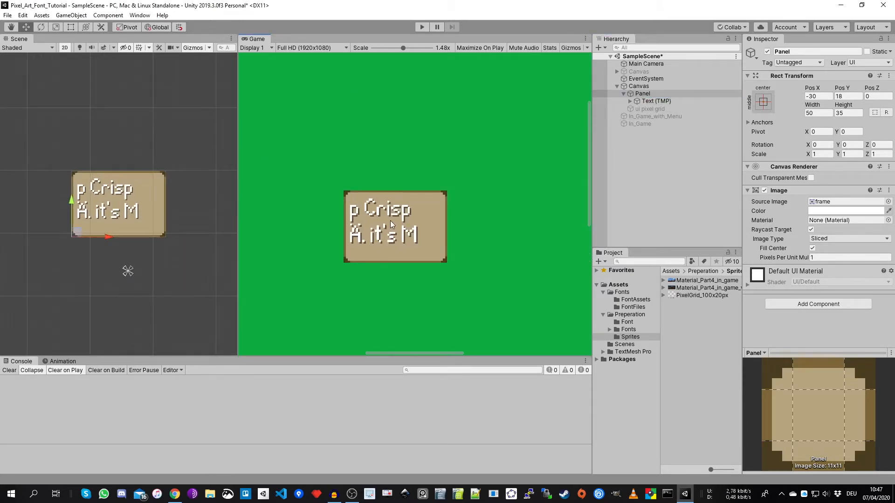
scroll(391, 224, up, 6)
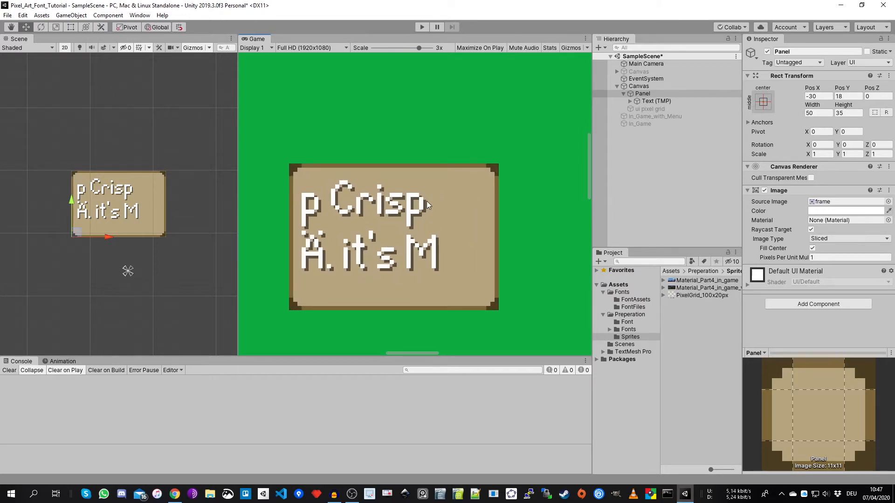
scroll(122, 185, up, 2)
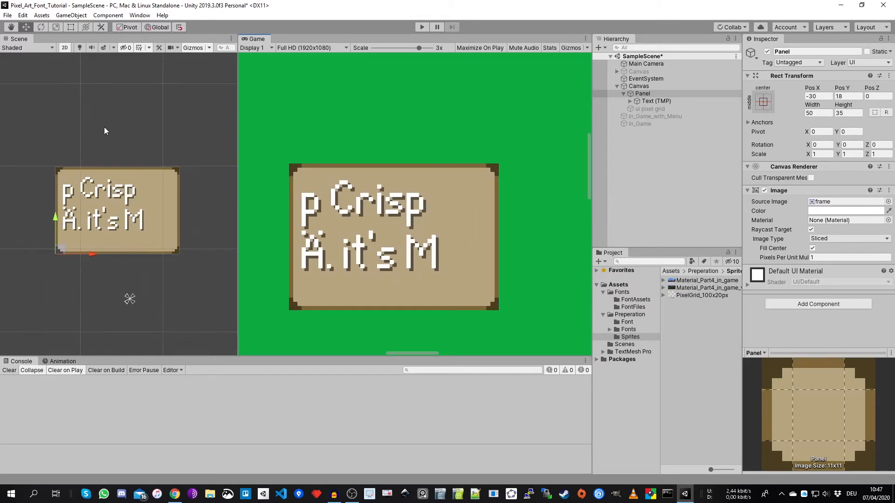
scroll(146, 154, up, 5)
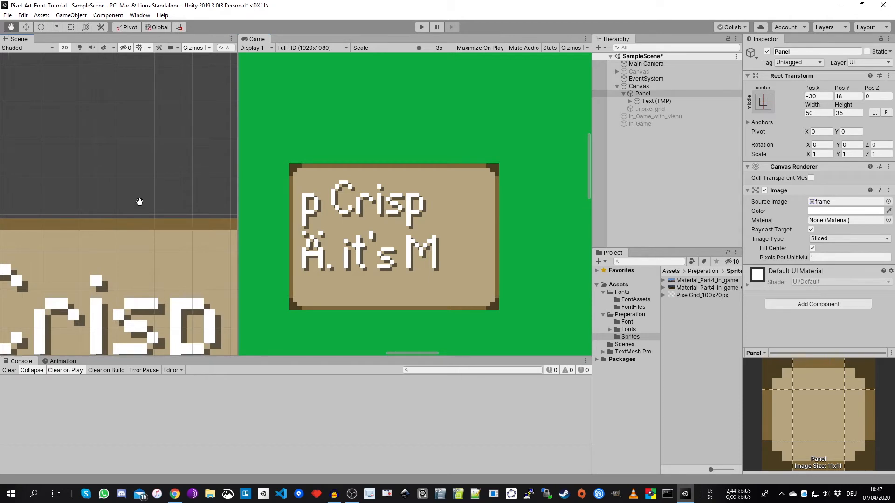
scroll(68, 191, down, 1)
scroll(112, 214, up, 5)
middle_drag(102, 167, 126, 247)
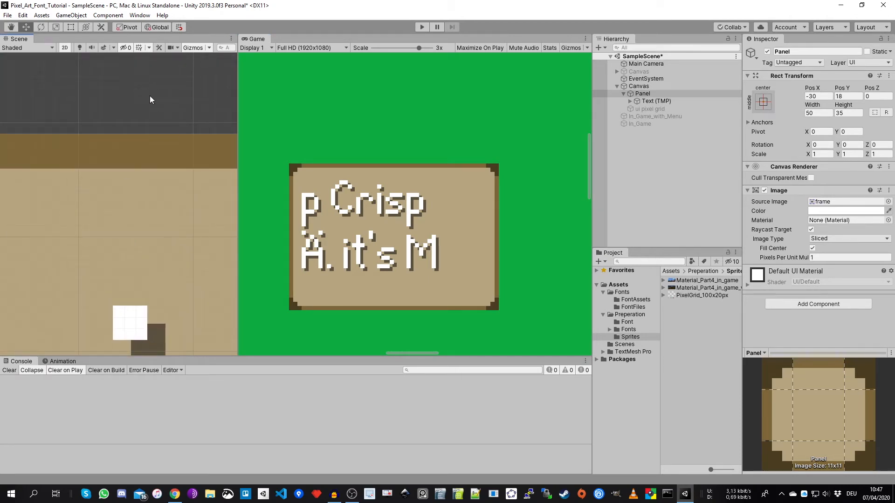
scroll(146, 242, up, 3)
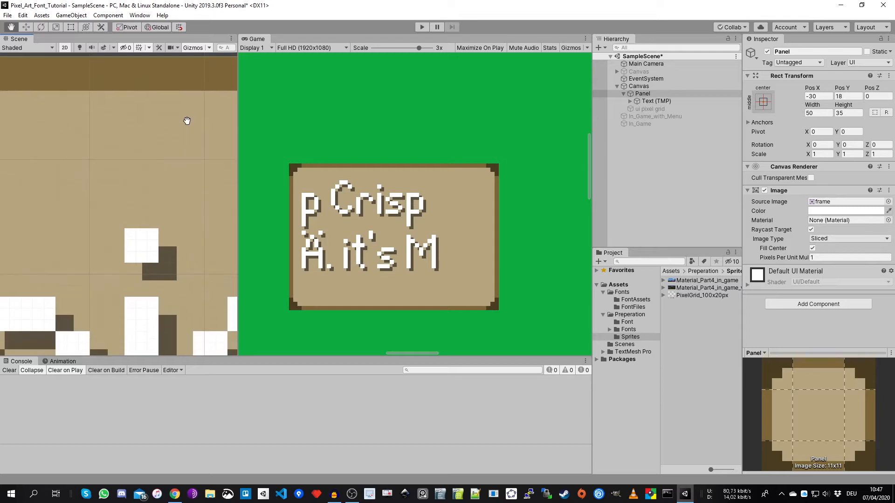
- Magnify the i's dot in the Scene view, check the scaling factors in the browser spreadsheet, and return to Unity
scroll(146, 242, up, 1)
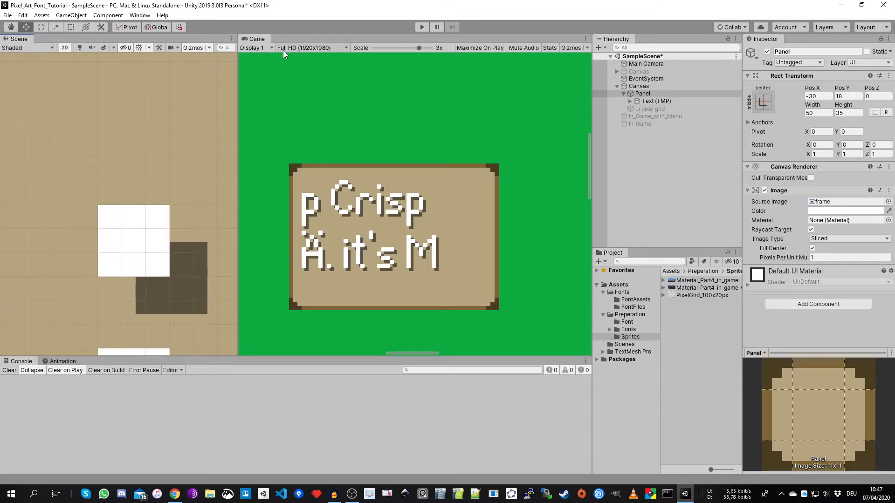
click(175, 495)
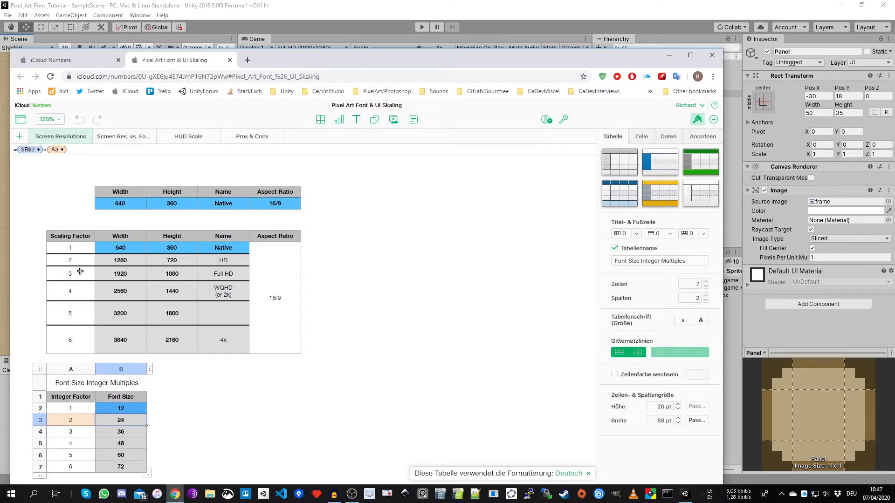
click(324, 10)
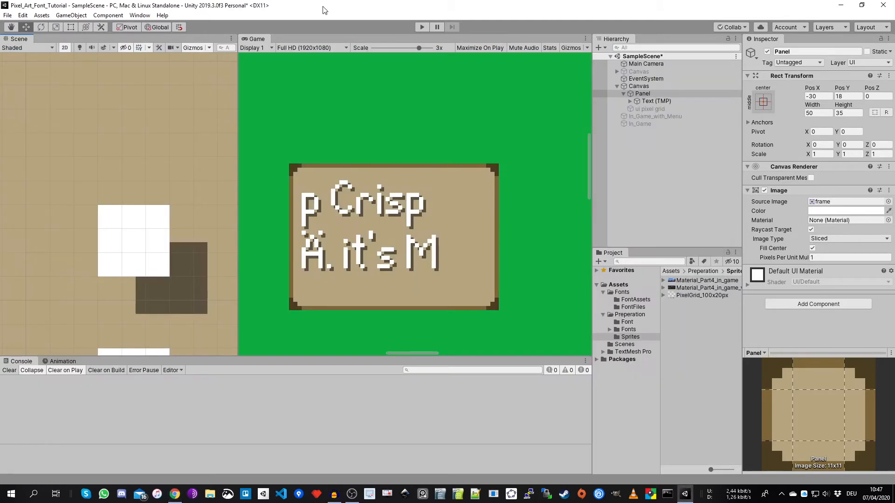
- Reduce the font size of Text (TMP) by 4 to 8 and compare the letter pixels with the scene grid
click(648, 101)
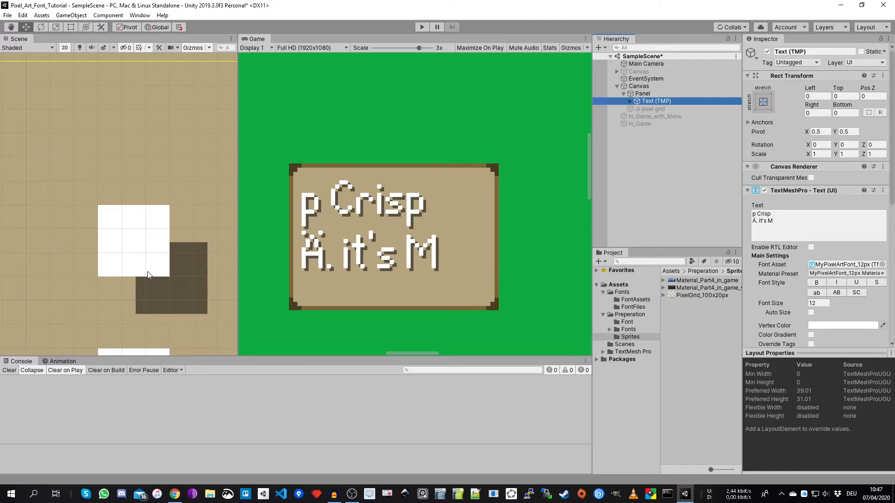
scroll(132, 269, down, 2)
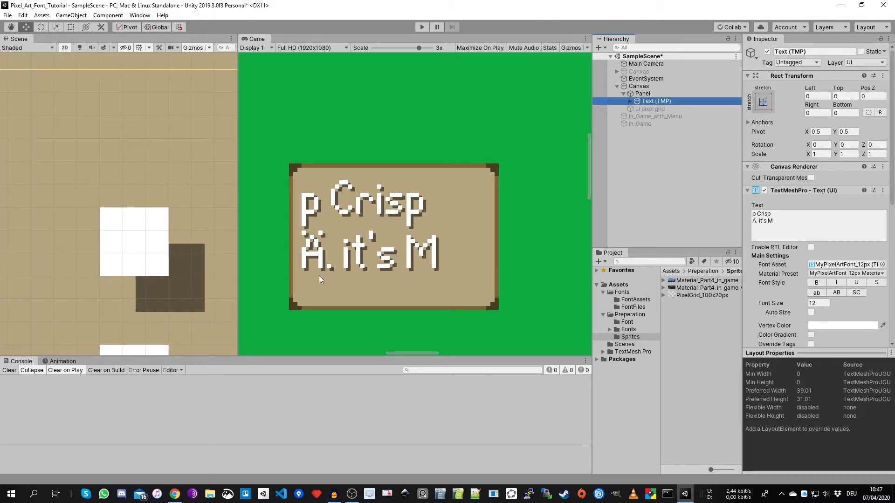
click(822, 303)
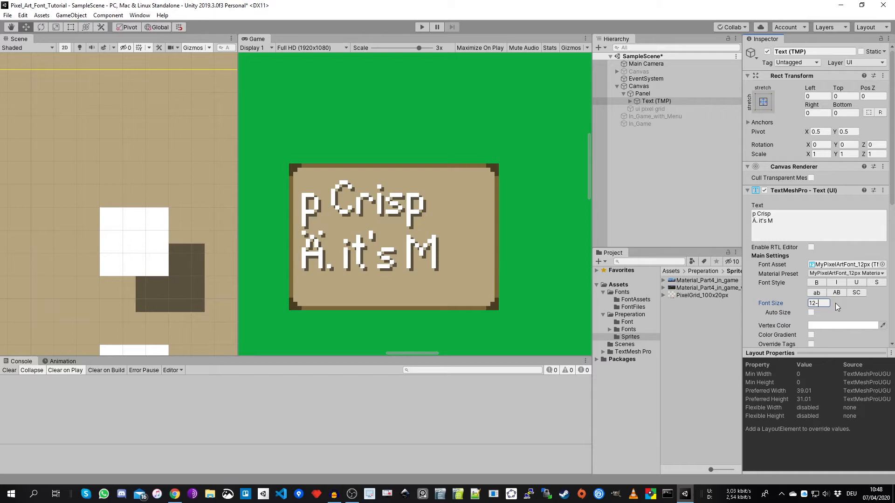
text(4)
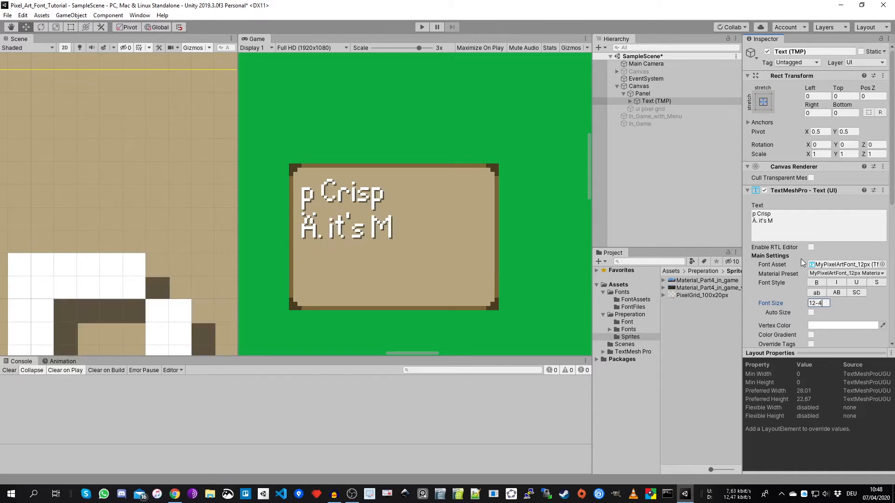
scroll(164, 197, down, 3)
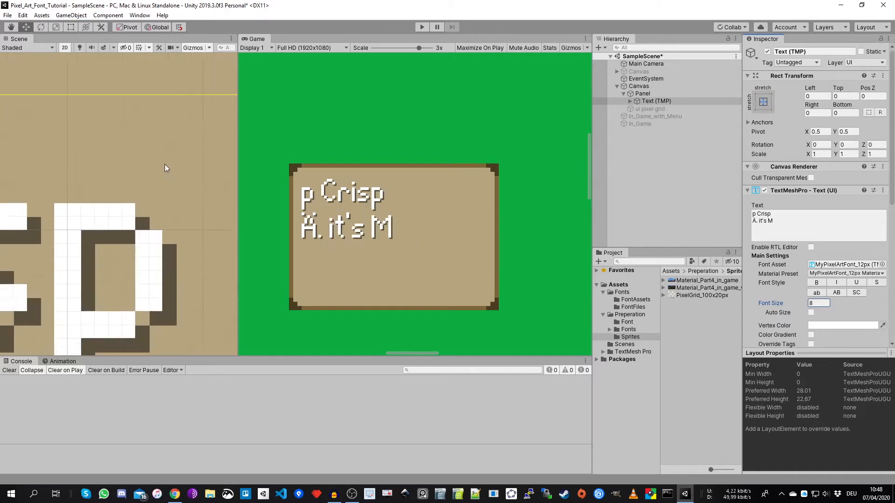
scroll(200, 210, up, 1)
middle_drag(85, 195, 222, 179)
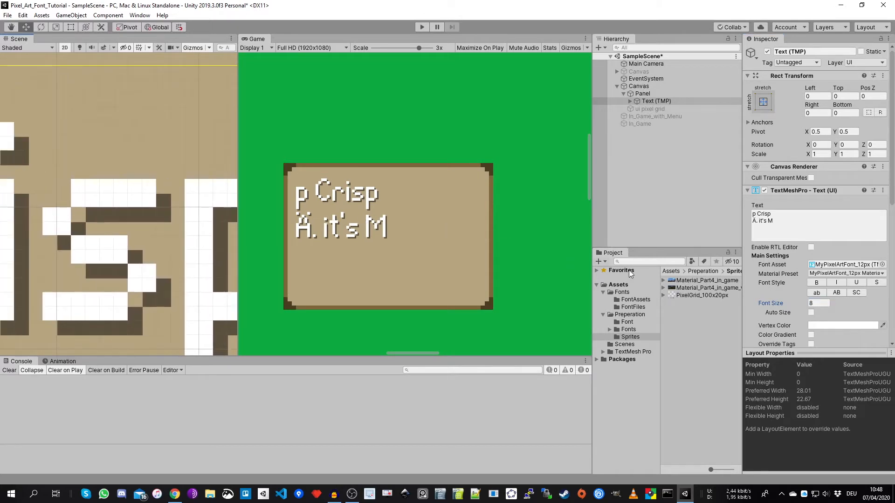
middle_drag(112, 164, 228, 205)
- Lower the text's font size by another 4 to 4 and inspect its pixels up close in the Scene view
click(821, 303)
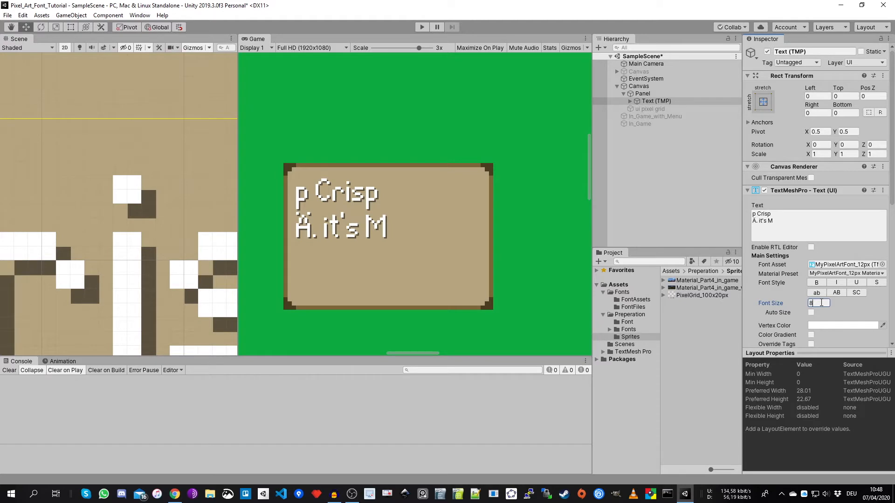
text(-4)
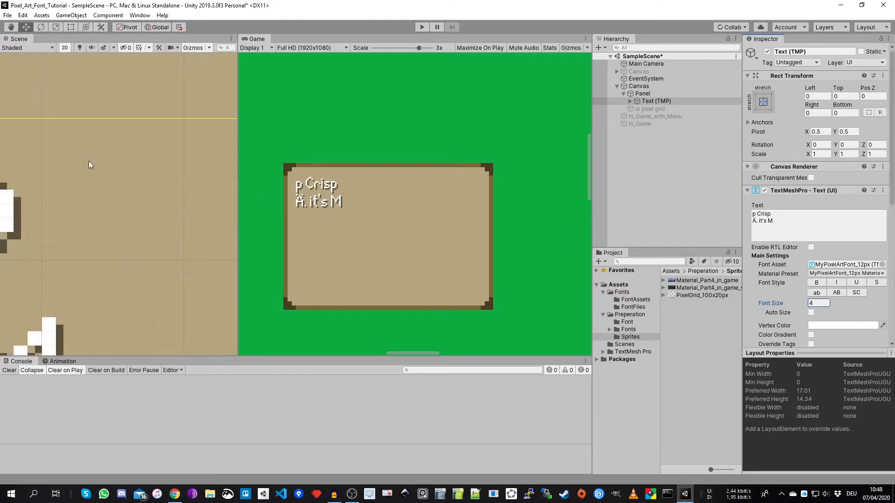
middle_drag(92, 166, 324, 196)
scroll(89, 173, up, 5)
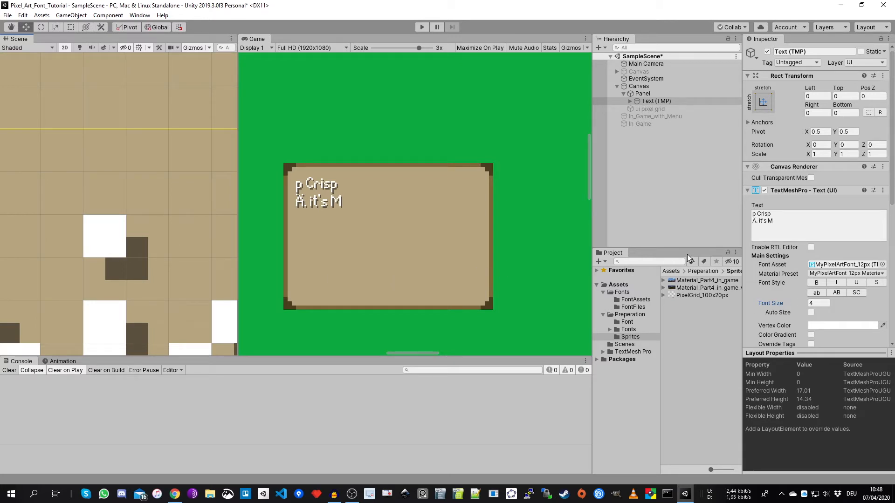
- Try font sizes 5 and 10 on the text and compare the letter C with the scene grid
click(822, 304)
text(5)
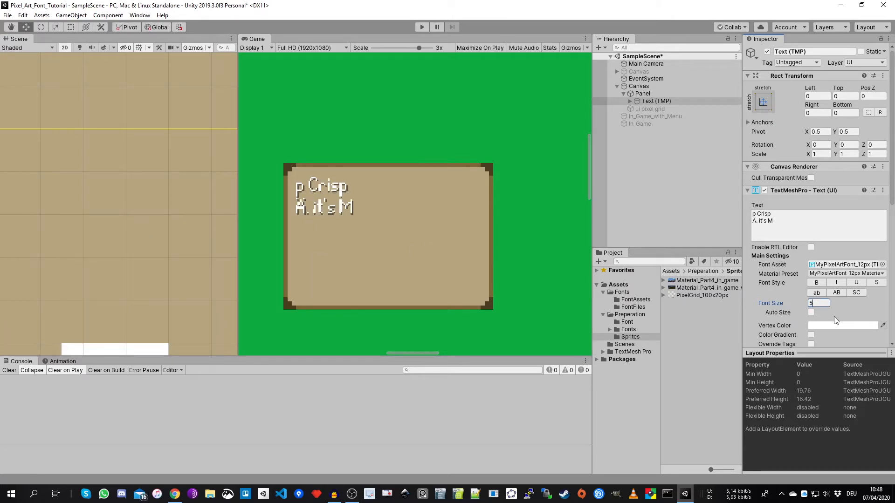
key(BackSpace)
text(0)
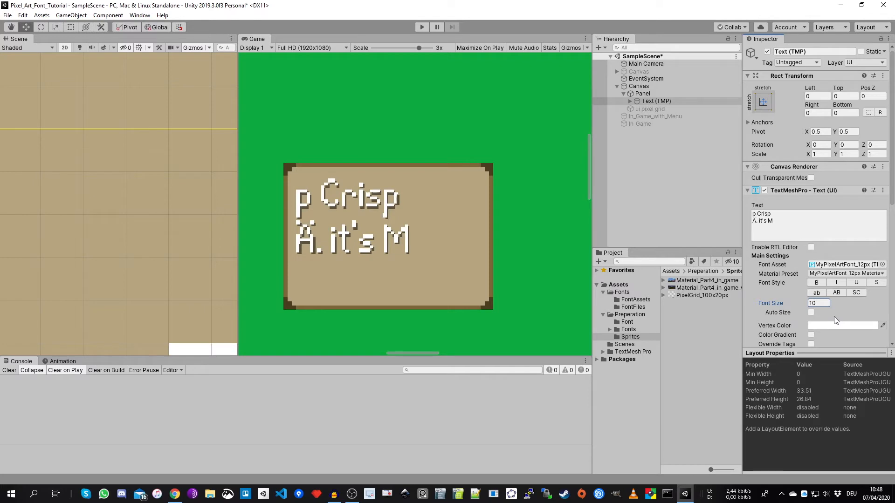
scroll(42, 163, up, 6)
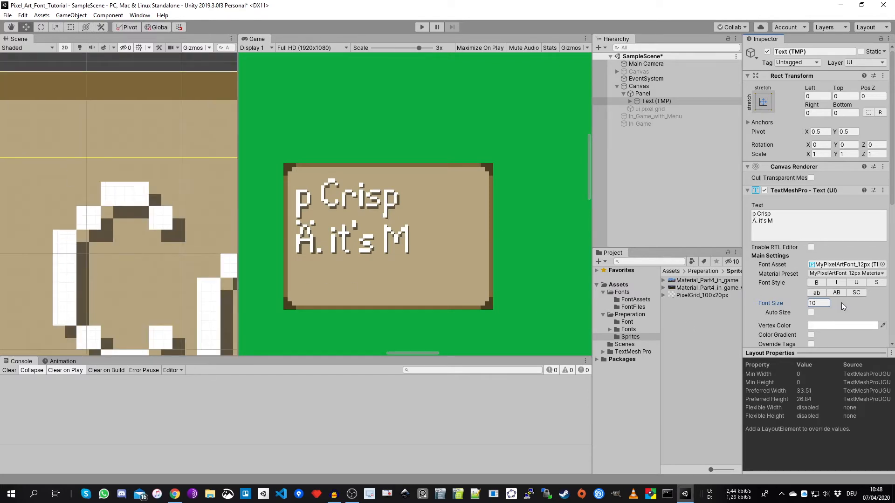
- Set the text's font size back to 12 and view the letter C in the Scene view
key(BackSpace)
text(2)
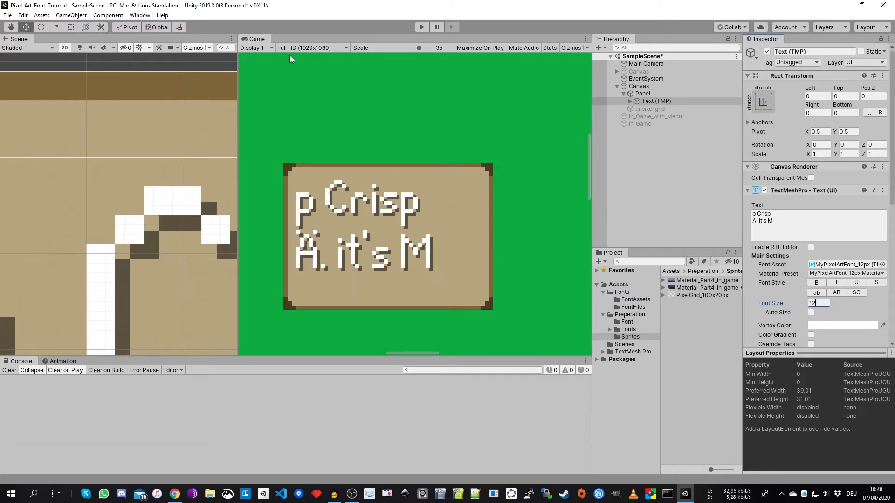
scroll(100, 177, down, 1)
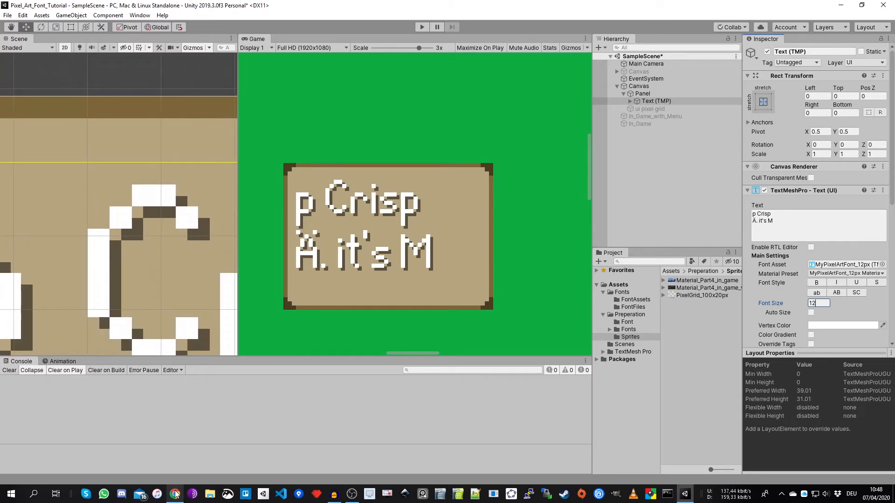
- Open the Screen Res. vs. Font Size sheet in the browser spreadsheet and examine the Full HD width, height and scaling cells
click(175, 443)
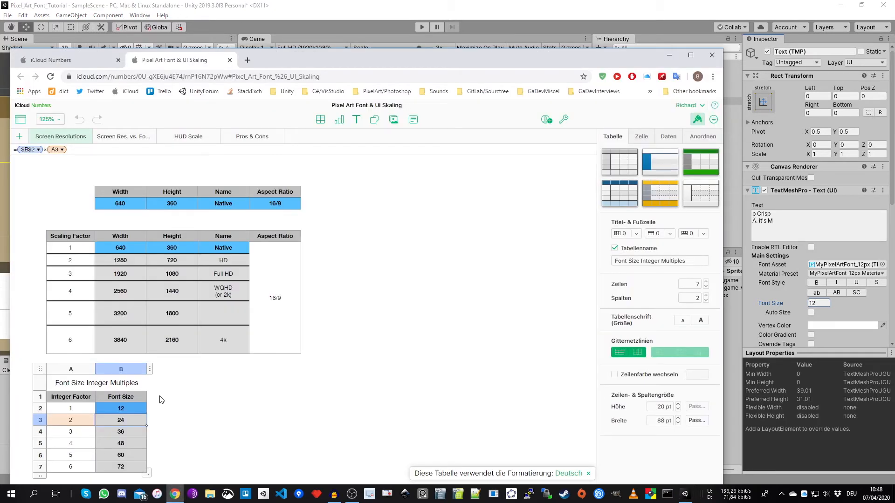
click(127, 136)
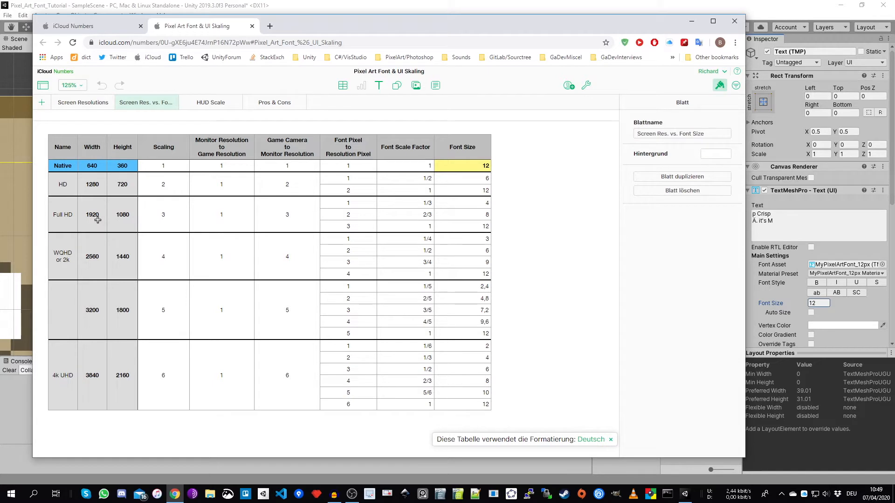
click(114, 217)
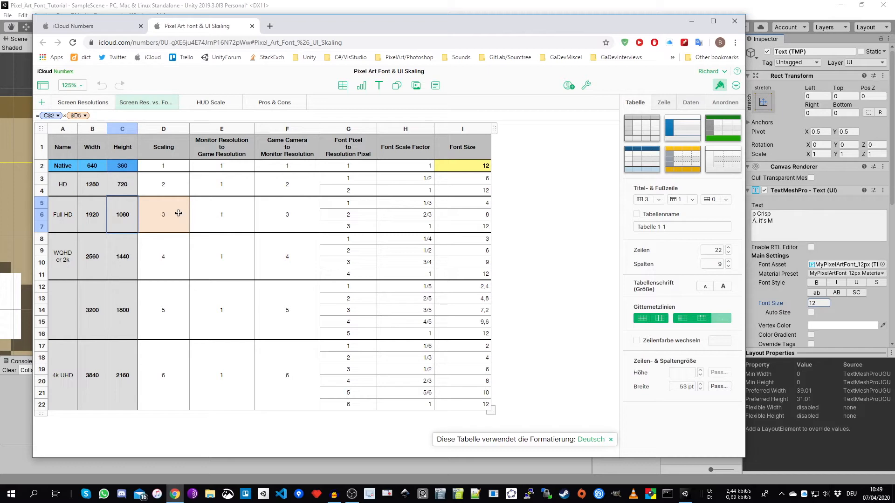
click(97, 214)
click(120, 215)
click(95, 215)
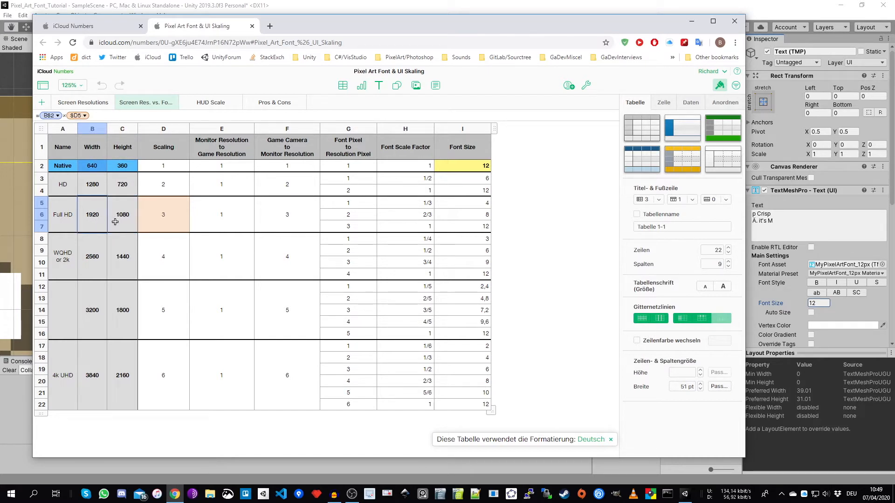
click(116, 222)
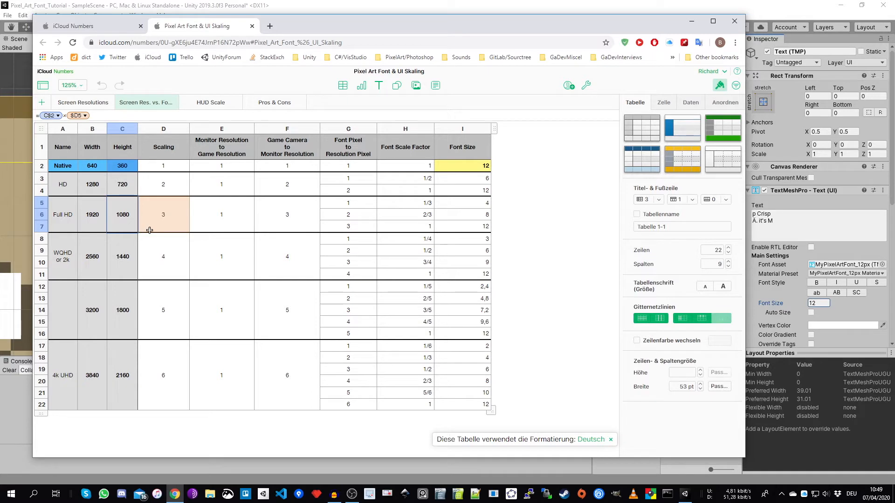
click(177, 221)
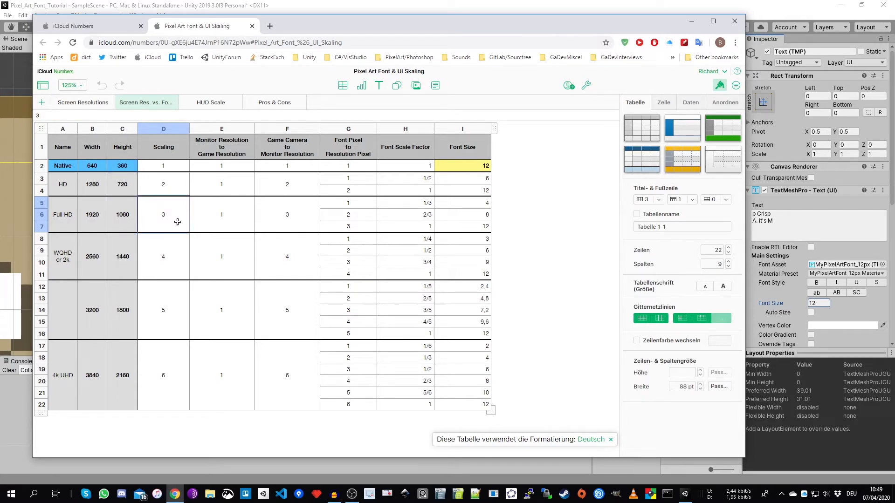
- Examine the Full HD font scale factors and the font sizes calculated from them
click(413, 205)
click(465, 222)
click(471, 206)
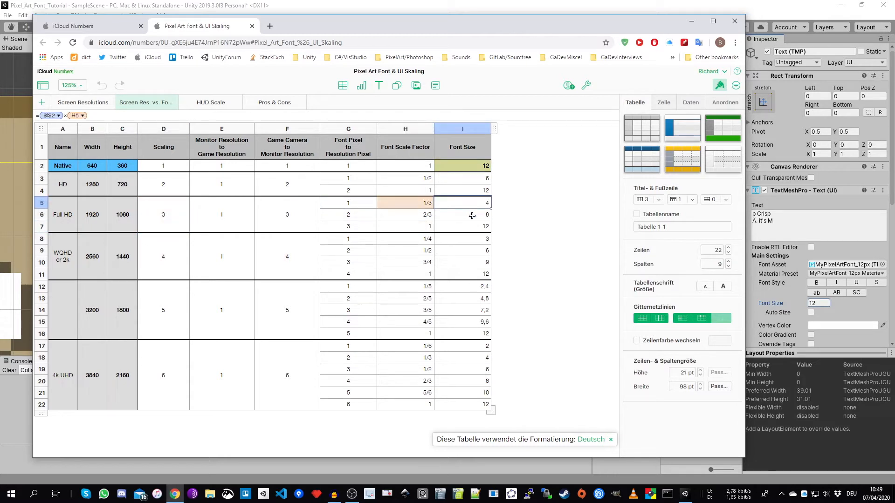
click(473, 216)
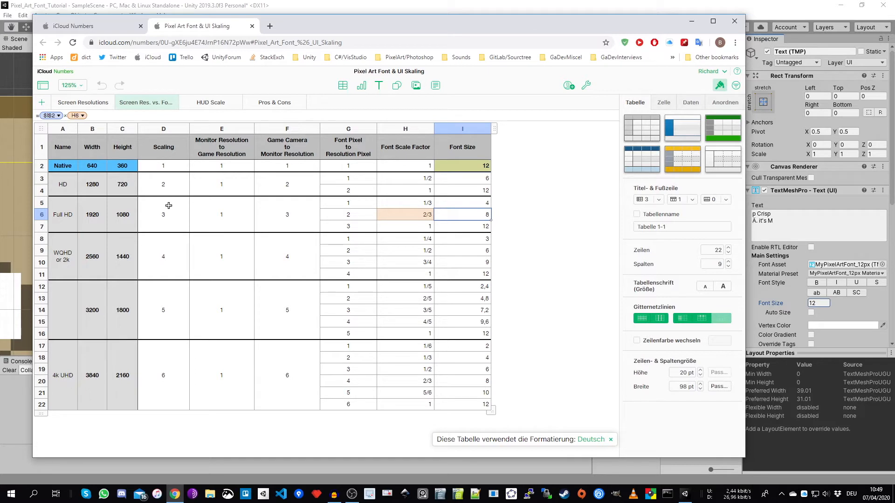
click(412, 203)
- Compare the font sizes listed for HD with those listed for Full HD
click(99, 186)
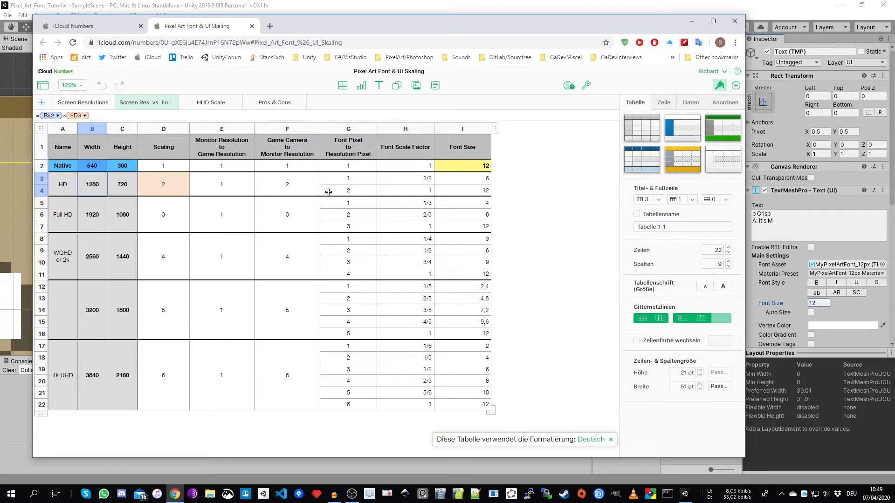
click(476, 182)
click(478, 190)
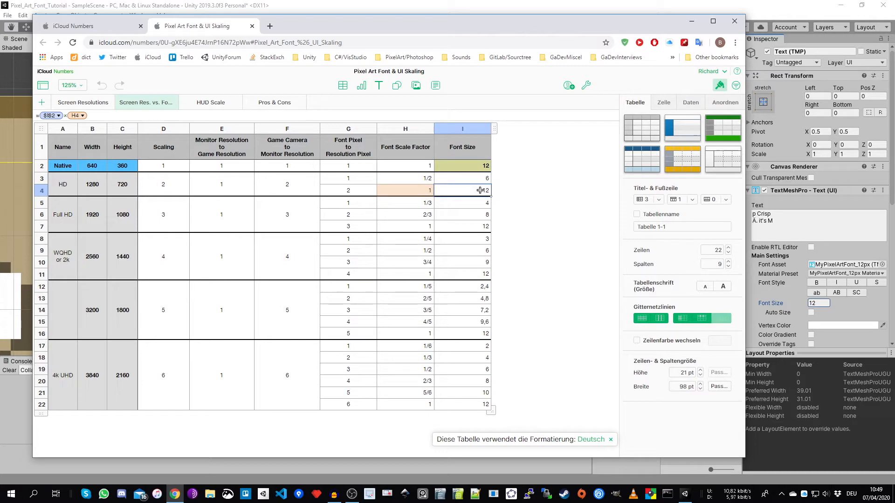
click(479, 206)
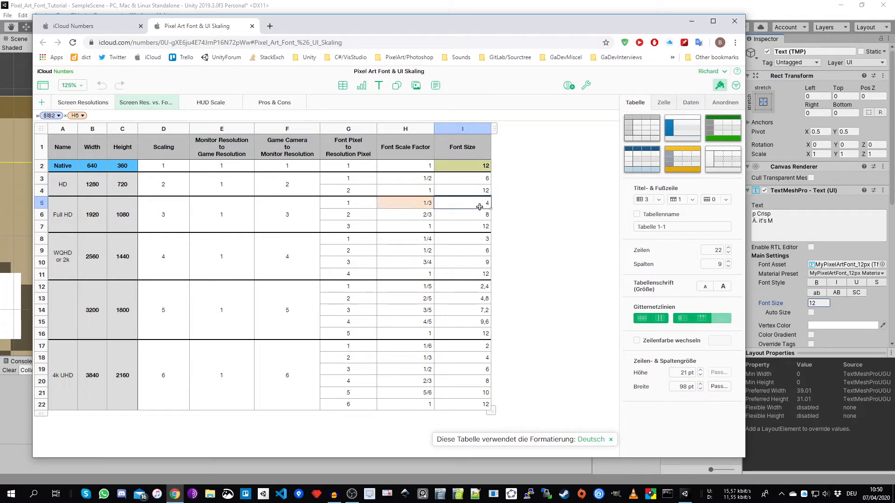
click(479, 215)
click(480, 228)
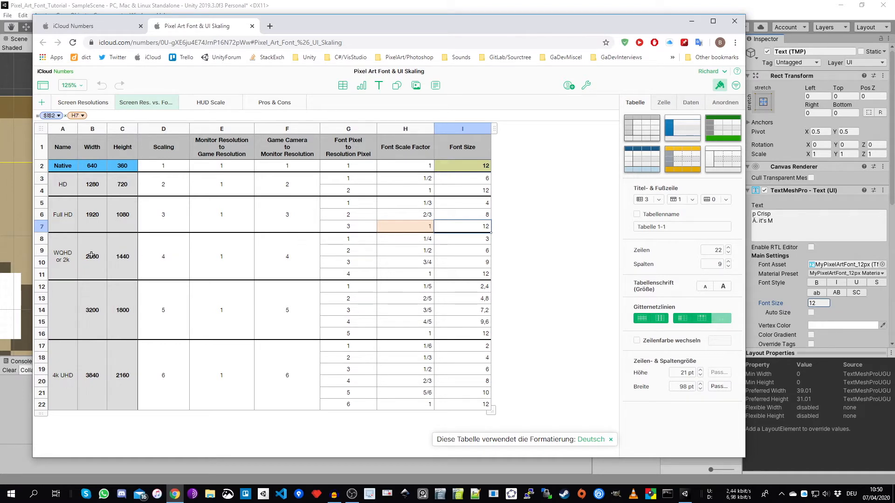
- Review the scaling and the usable font sizes in the WQHD or 2k rows
click(167, 262)
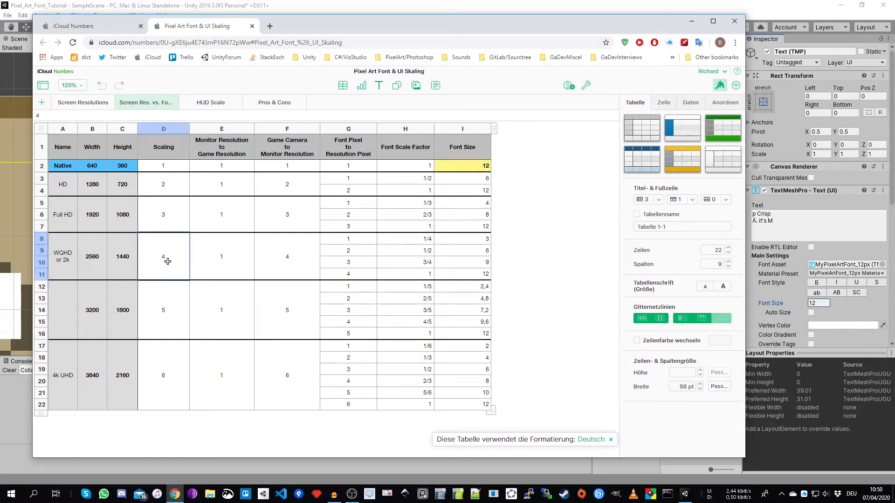
click(474, 239)
click(477, 261)
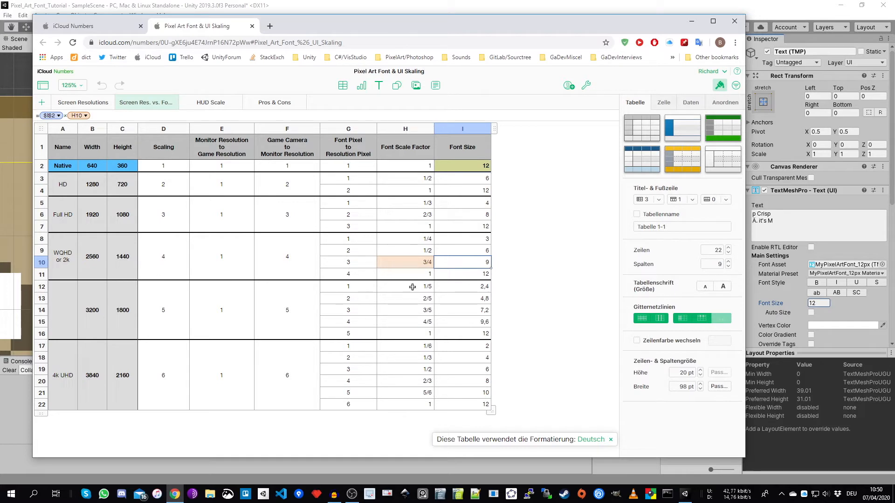
click(481, 251)
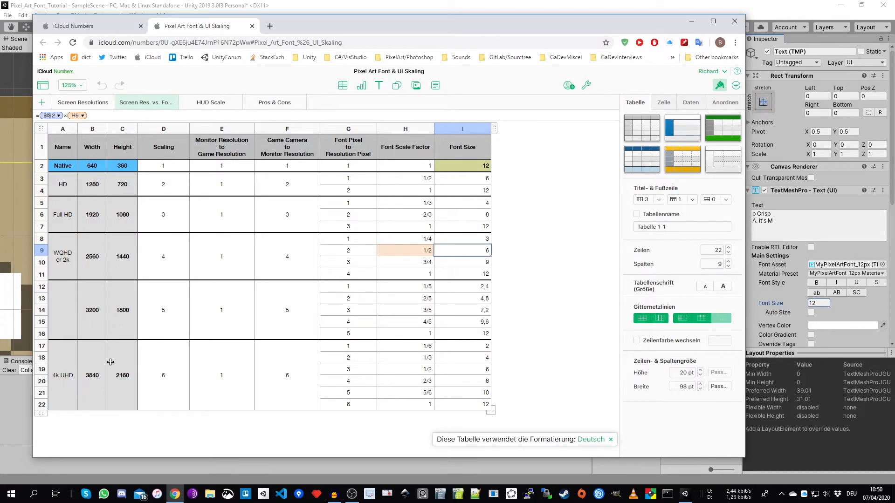
- Switch back to Unity, select the Canvas and examine the UI Scale Mode options of its Canvas Scaler
drag(405, 21, 347, 79)
click(511, 8)
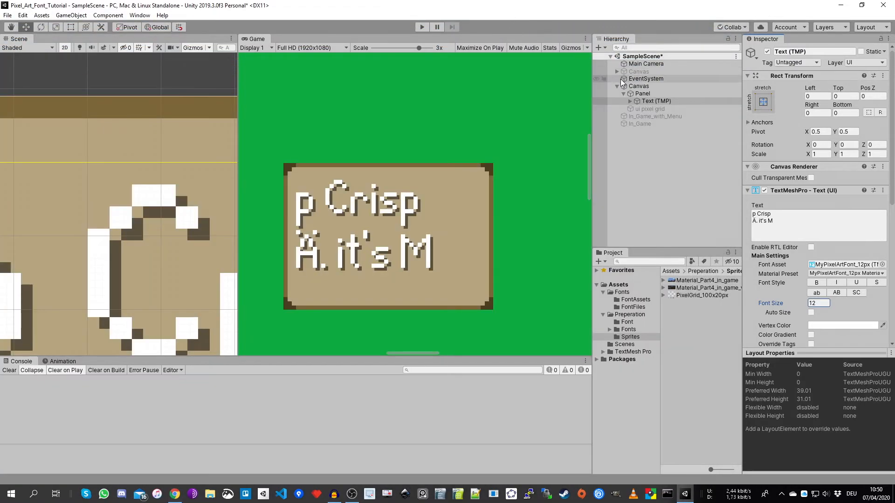
click(661, 86)
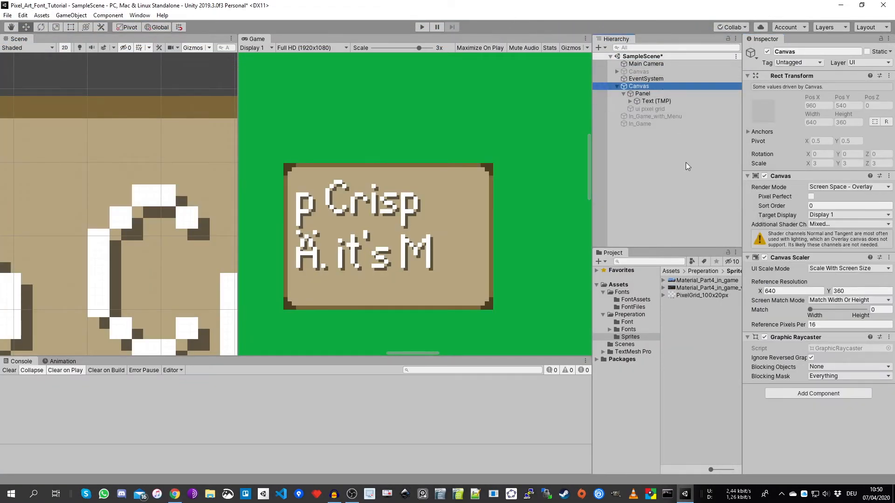
click(833, 269)
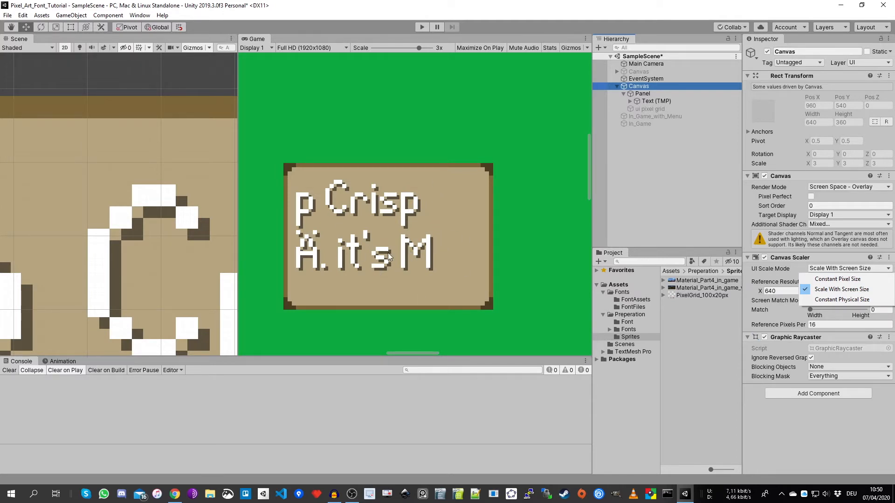
click(666, 104)
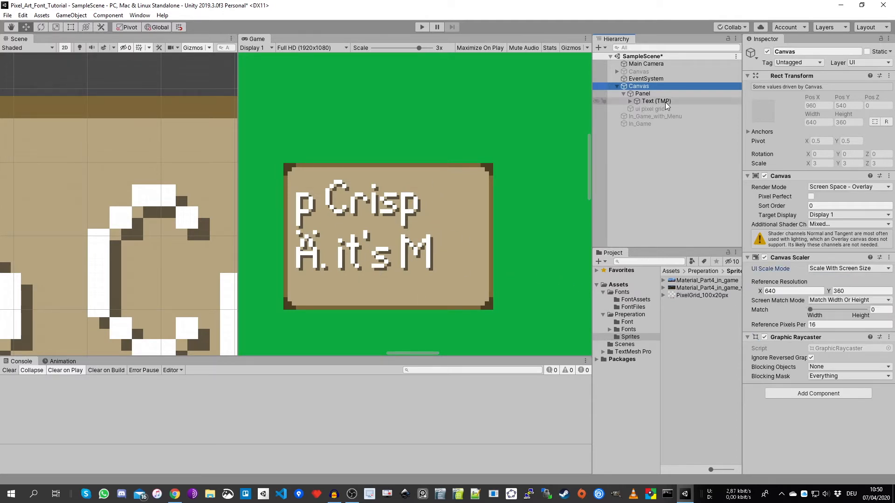
- Switch to the browser spreadsheet and examine the font sizes and scale options on the HUD Scale sheet
click(174, 497)
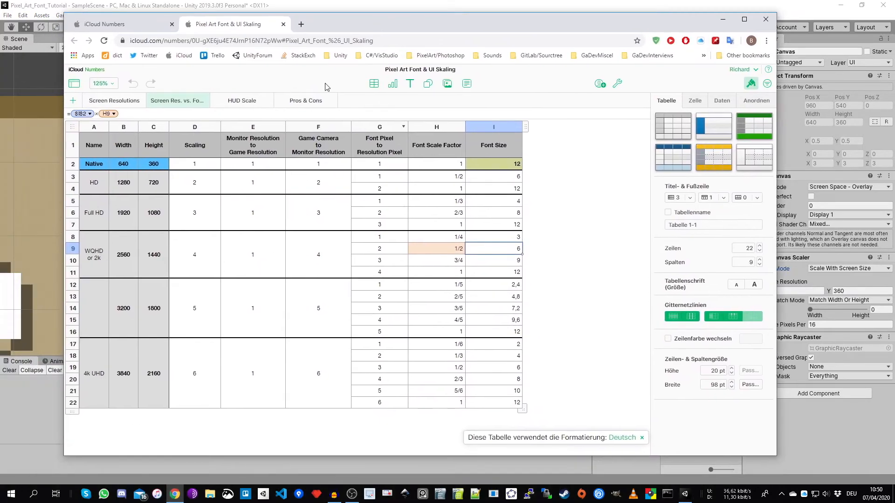
click(153, 219)
click(245, 101)
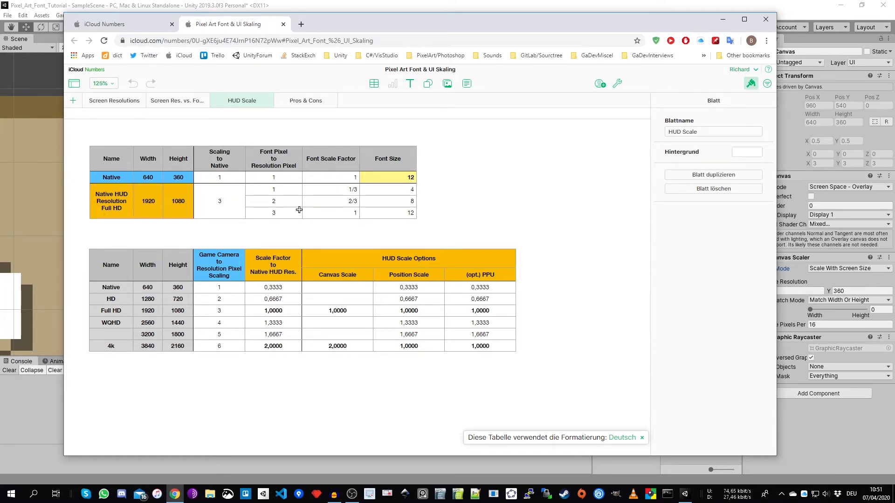
drag(476, 29, 433, 83)
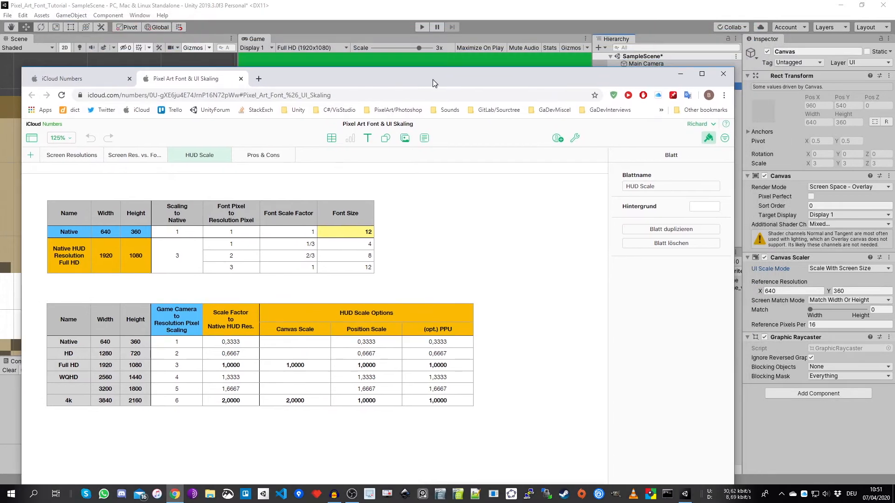
- Return to Unity and review the Canvas Scaler's available UI Scale Mode choices without changing the mode
click(468, 12)
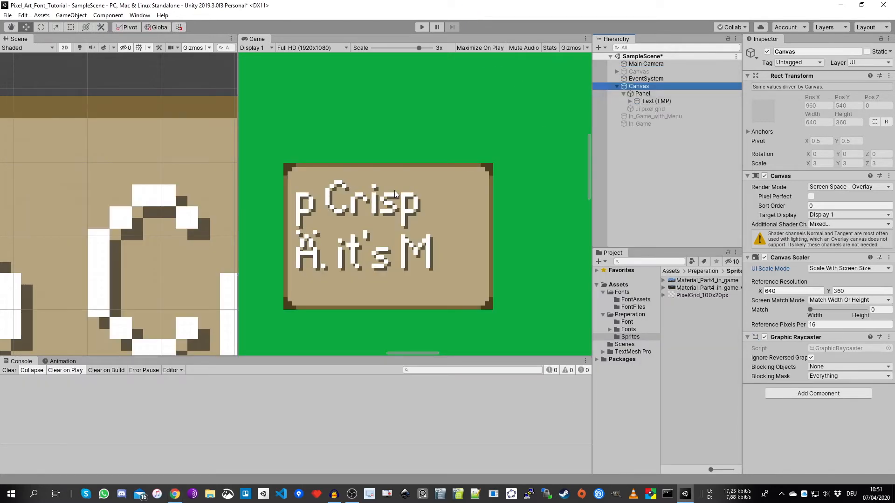
scroll(124, 177, down, 5)
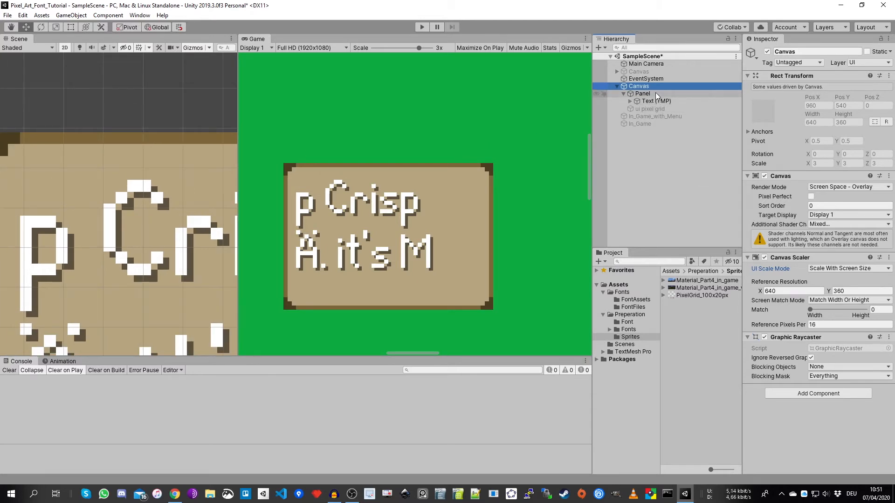
click(825, 269)
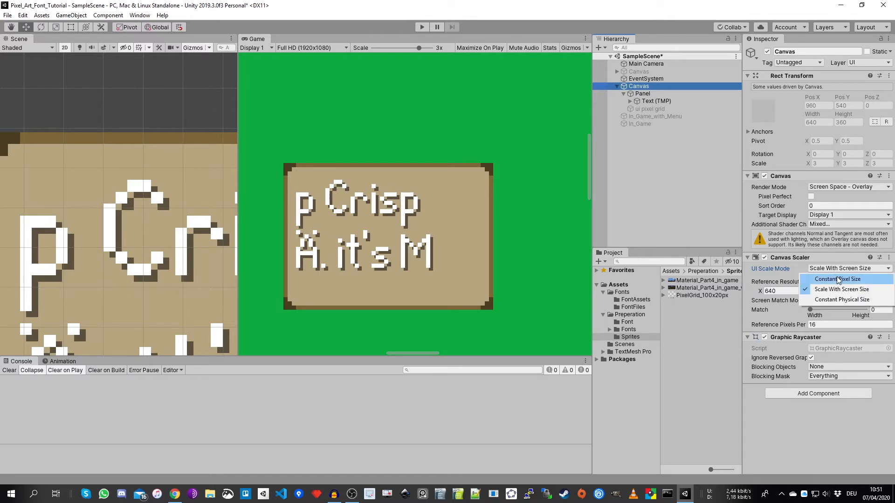
click(654, 92)
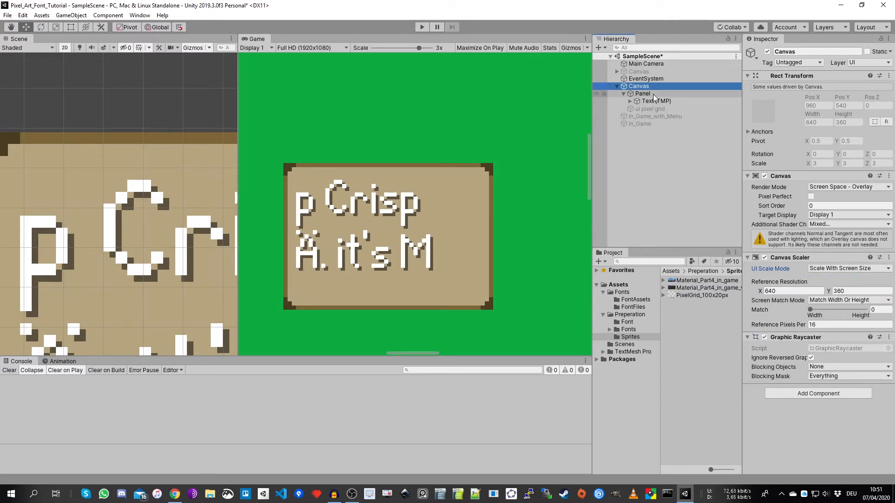
- Shorten the panel's Text (TMP) content to the single word "Crisp"
click(653, 95)
scroll(25, 144, down, 3)
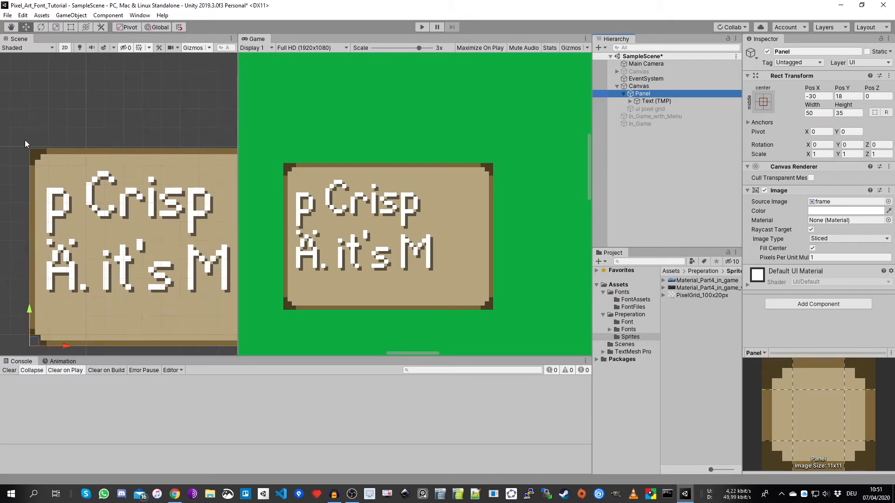
click(662, 102)
click(784, 219)
click(784, 218)
key(BackSpace)
key(BackSpace)
key(BackSpace)
key(BackSpace)
key(BackSpace)
key(BackSpace)
key(BackSpace)
key(BackSpace)
key(BackSpace)
key(BackSpace)
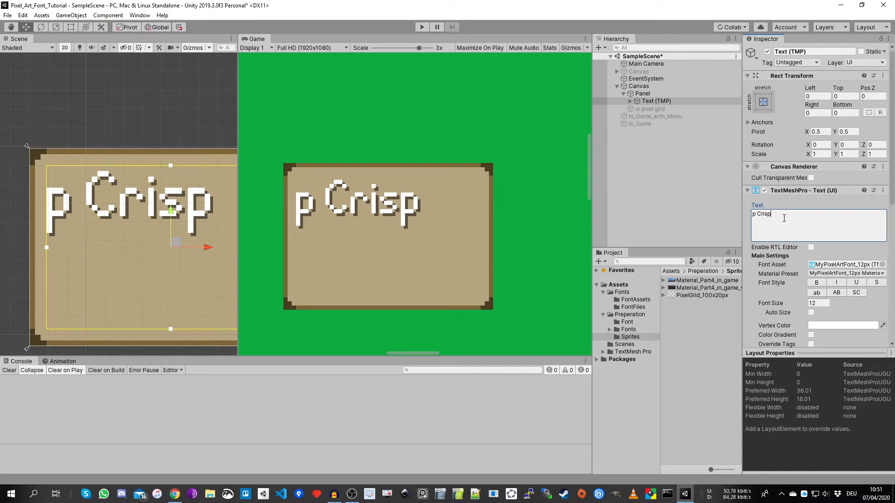
key(Home)
key(Delete)
key(Delete)
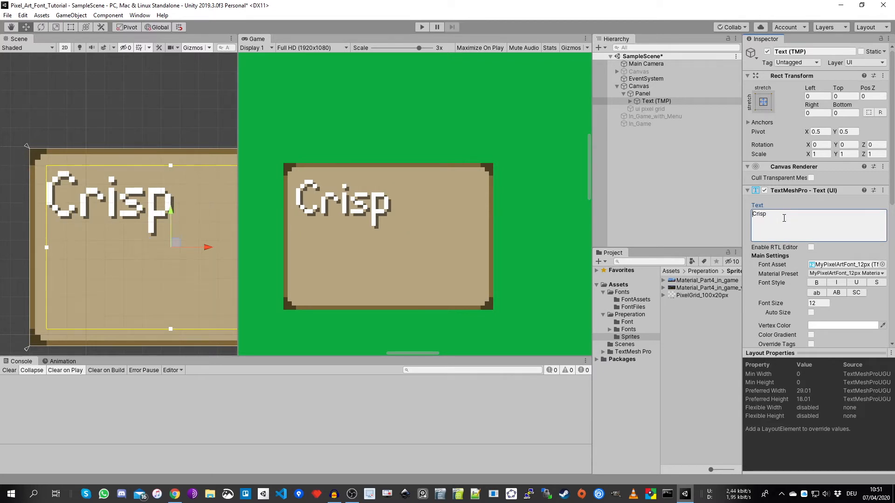
- Duplicate the panel's Text (TMP) object twice
click(673, 102)
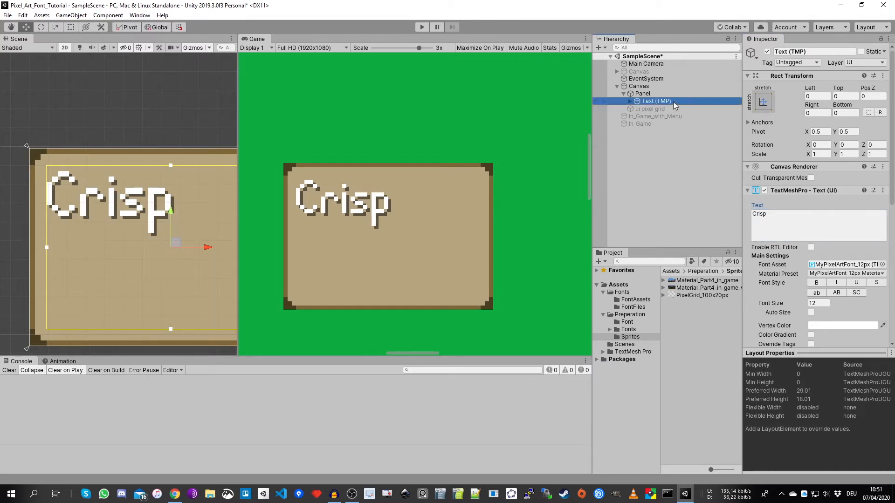
key(ctrl+d)
key(ctrl+d)
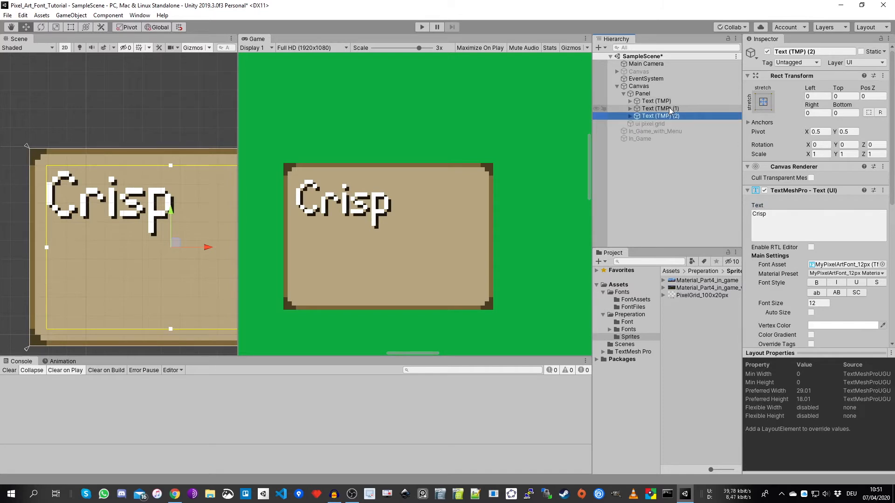
- Set the font size of the first duplicated text to 8
click(670, 110)
click(799, 228)
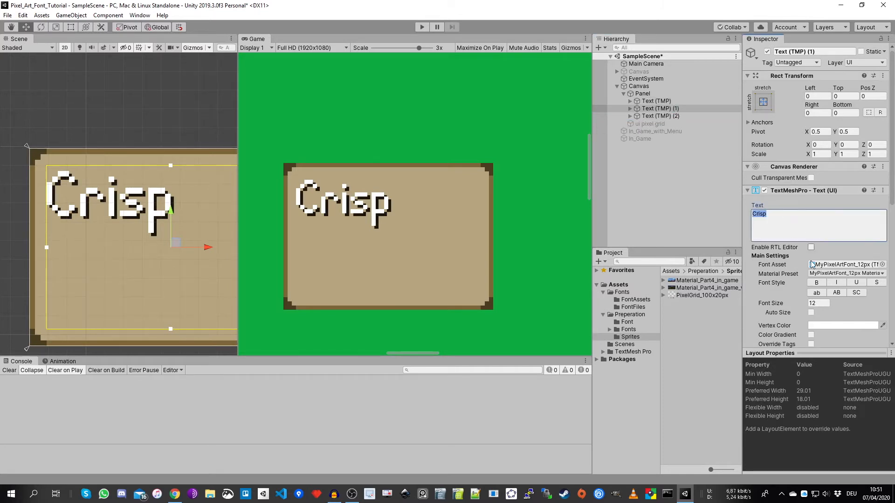
click(822, 302)
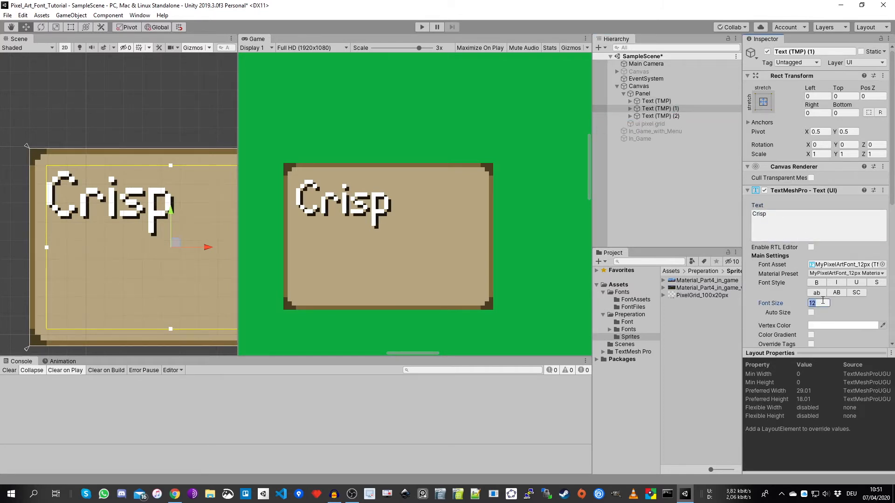
click(679, 102)
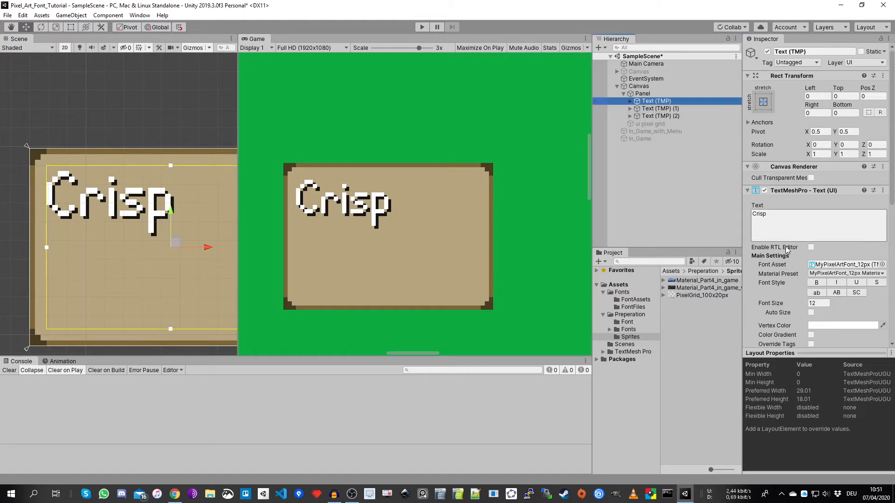
click(670, 109)
click(822, 302)
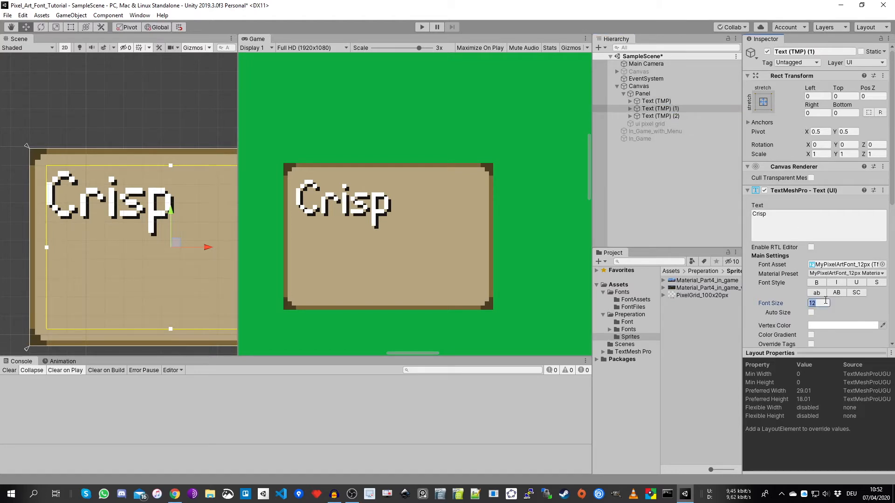
text(8)
- Set the font size of the second duplicated text to 4
click(672, 116)
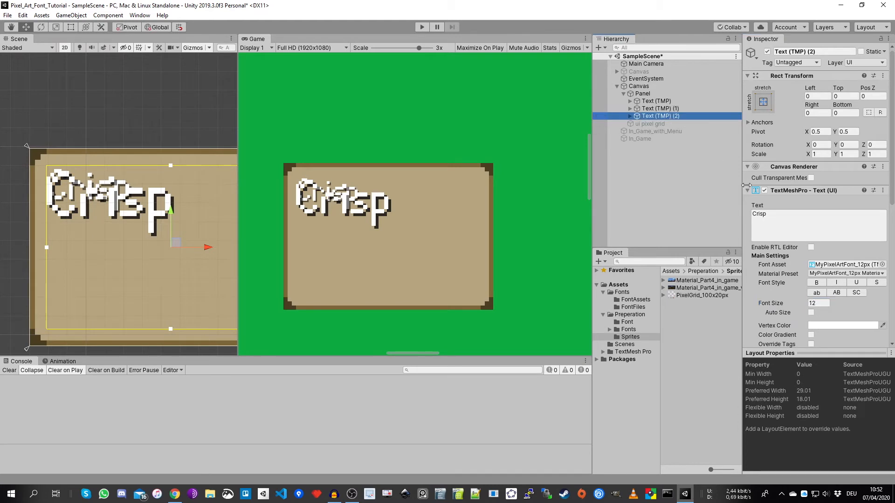
click(819, 302)
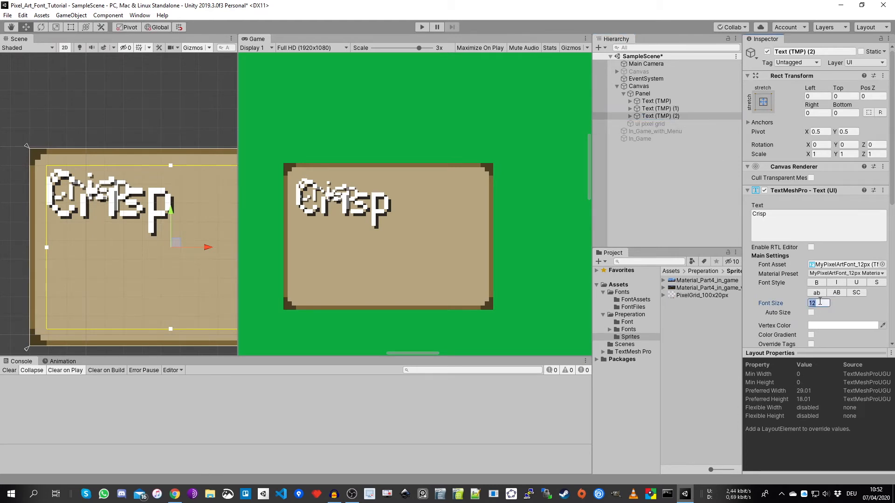
text(4)
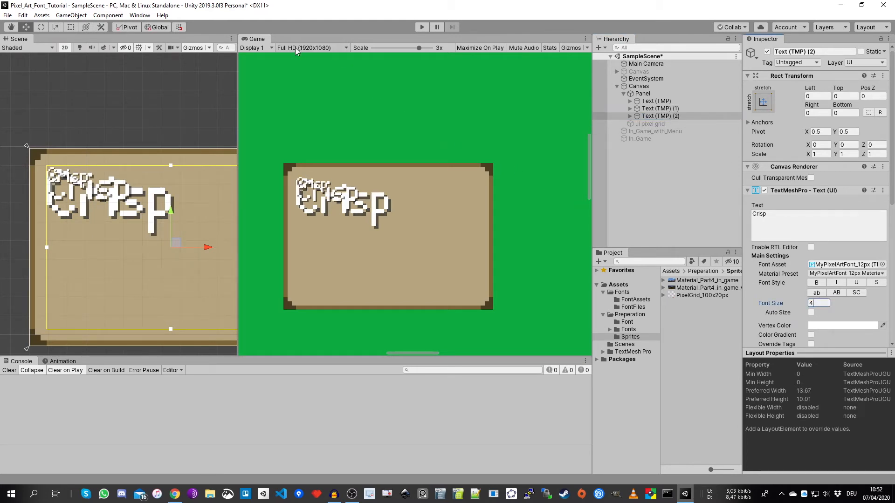
- Move the size 4 text down to the lower part of the panel and set its Top offset to 24
click(661, 115)
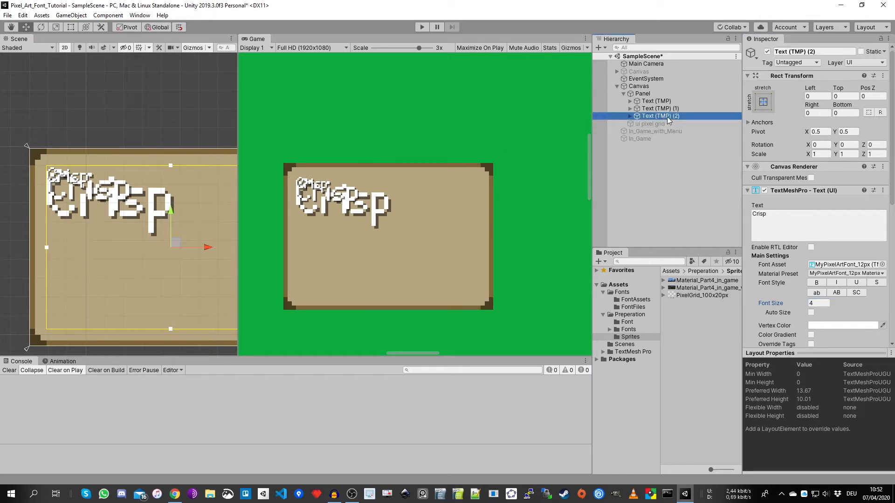
drag(166, 209, 155, 337)
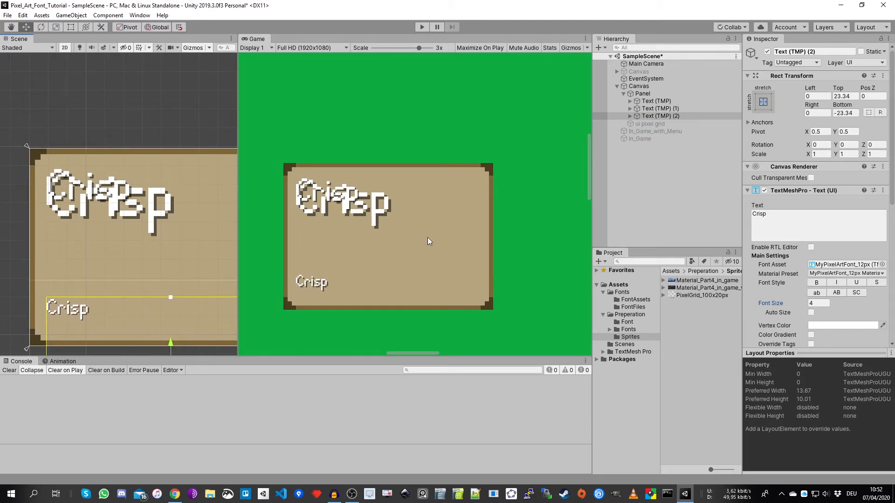
click(849, 96)
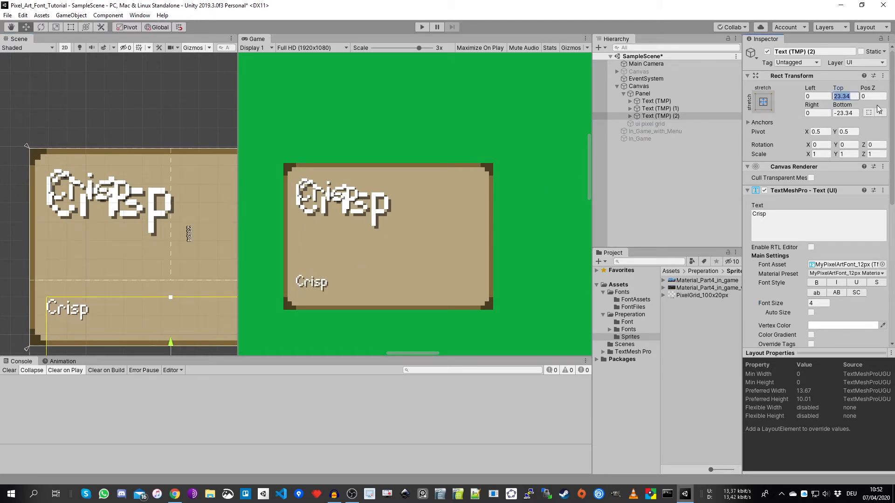
text(24)
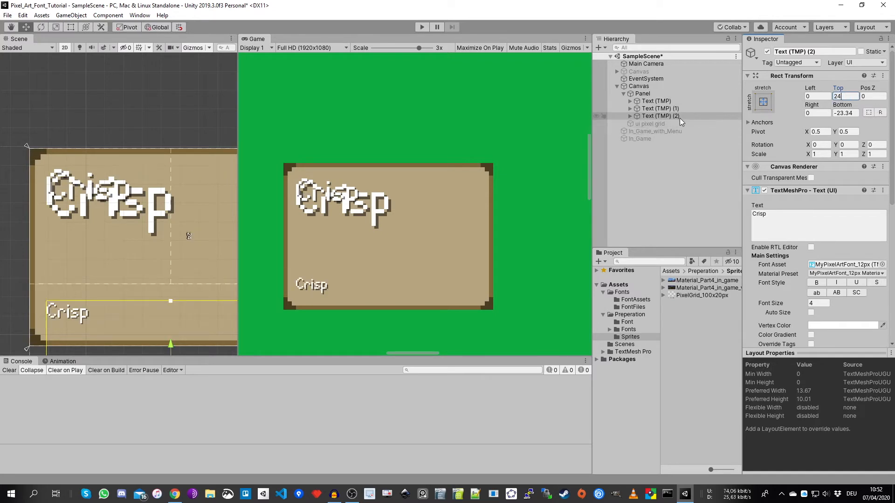
- Move the size 8 text down between the other two words and set its Top offset to 13
click(672, 108)
drag(173, 211, 156, 285)
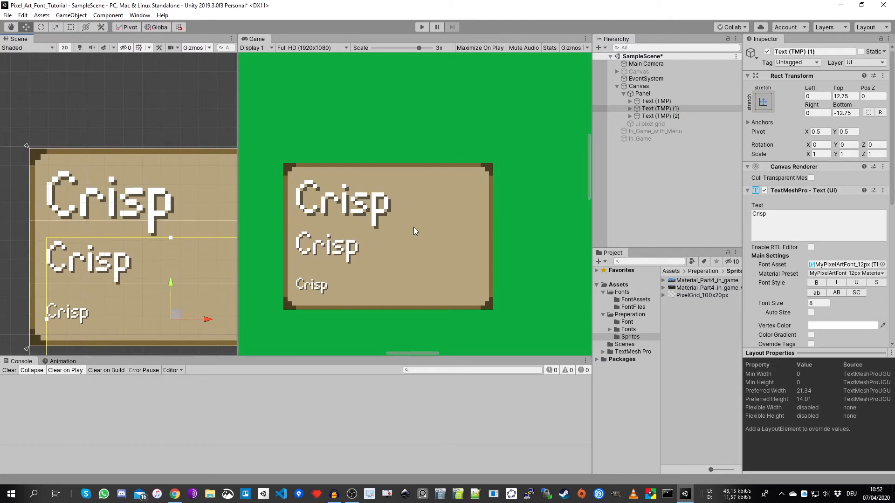
click(852, 98)
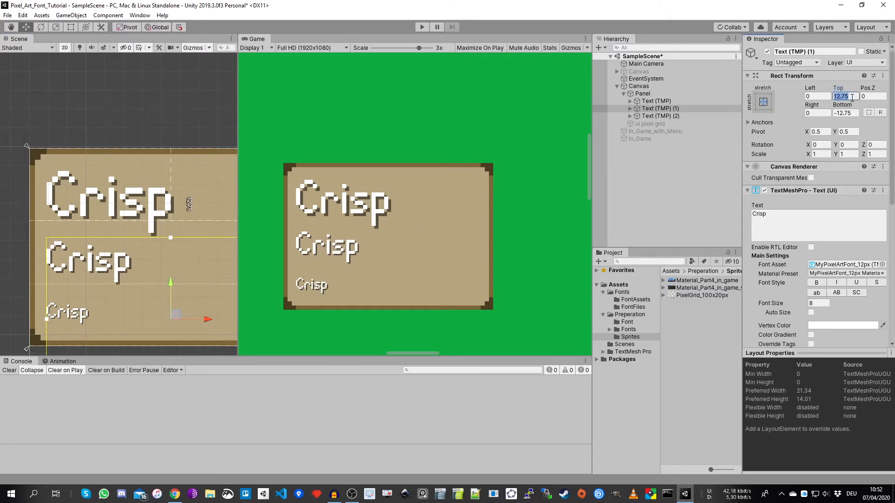
text(13)
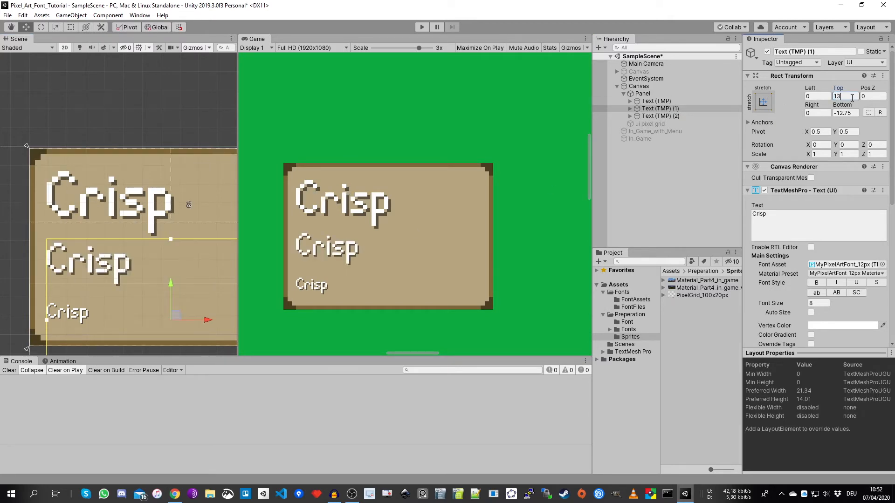
- Duplicate the Canvas, set the copy's UI Scale Mode to Constant Pixel Size and inspect its Scale Factor and Reference Pixels Per Unit
click(655, 94)
click(637, 87)
click(619, 86)
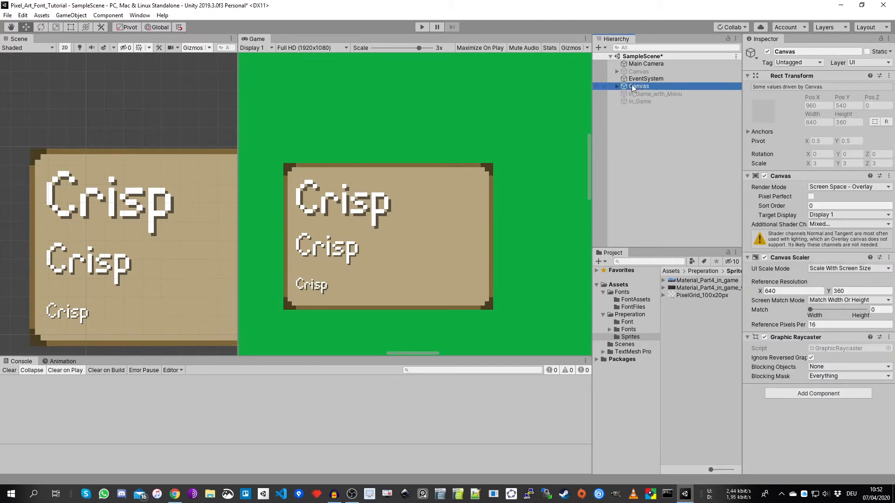
key(ctrl+d)
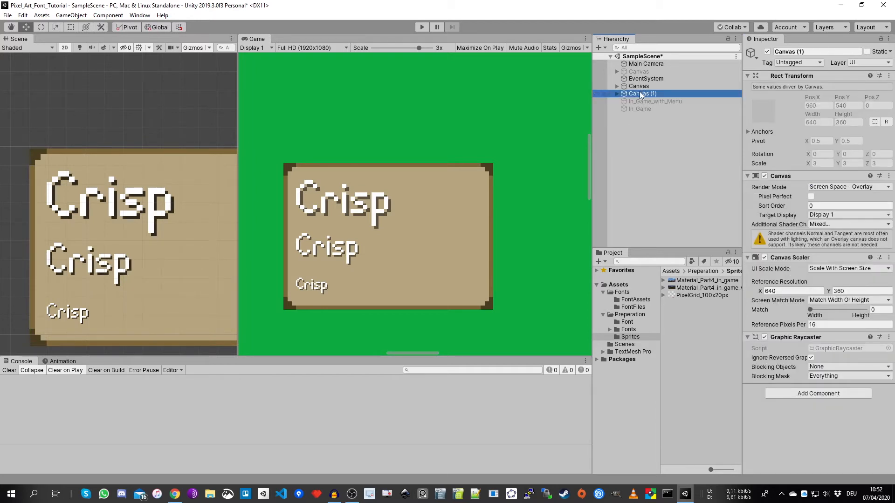
click(831, 269)
click(839, 278)
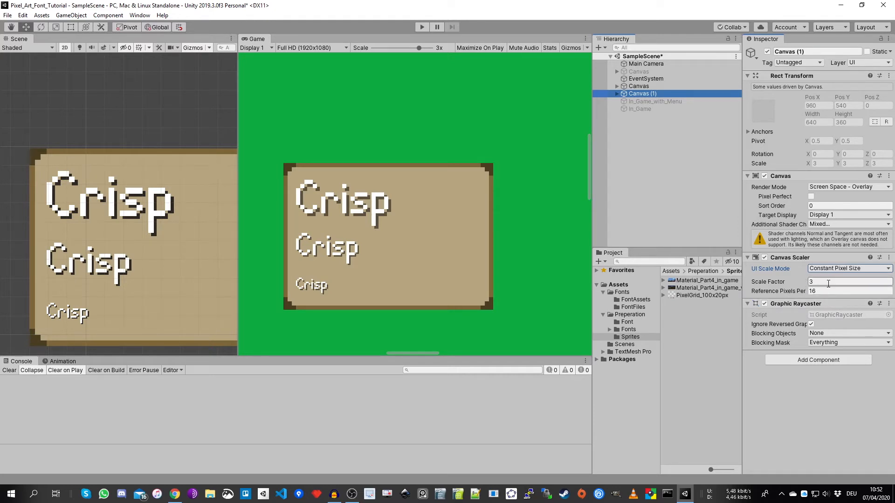
click(828, 282)
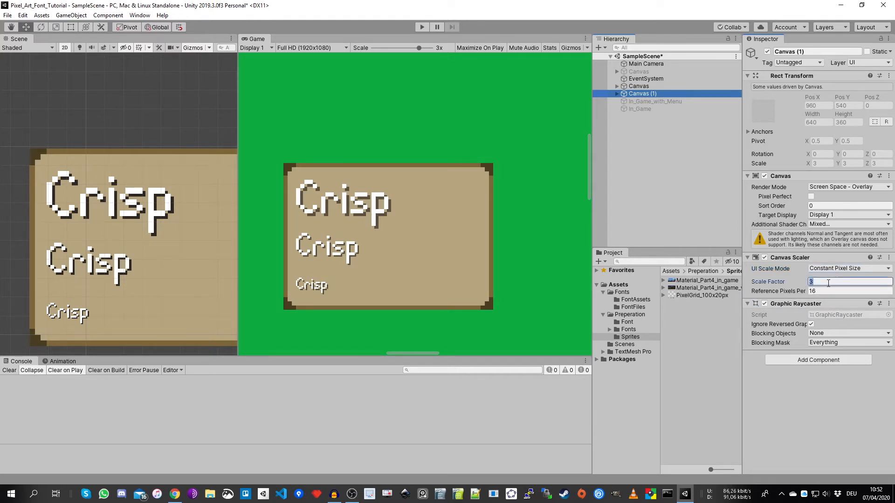
click(840, 291)
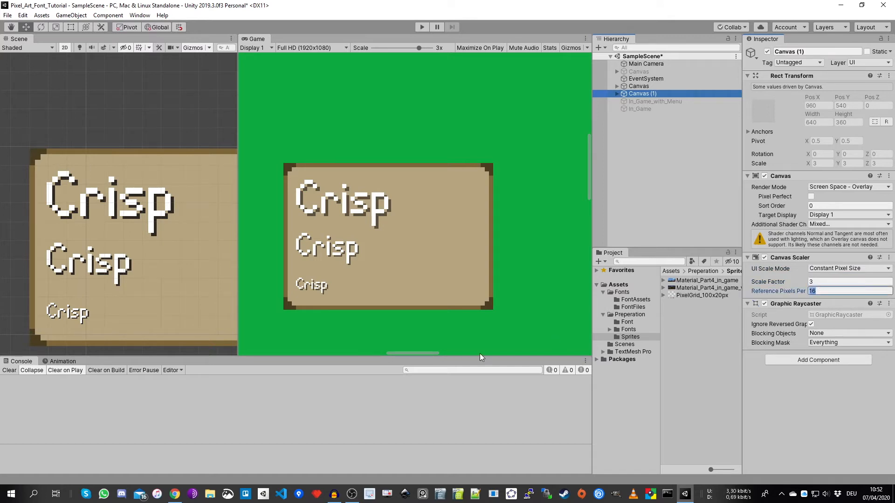
- Switch to the browser spreadsheet, check the Full HD scaling factor on the HUD Scale sheet, and return to Unity
mouse_move(175, 495)
click(188, 464)
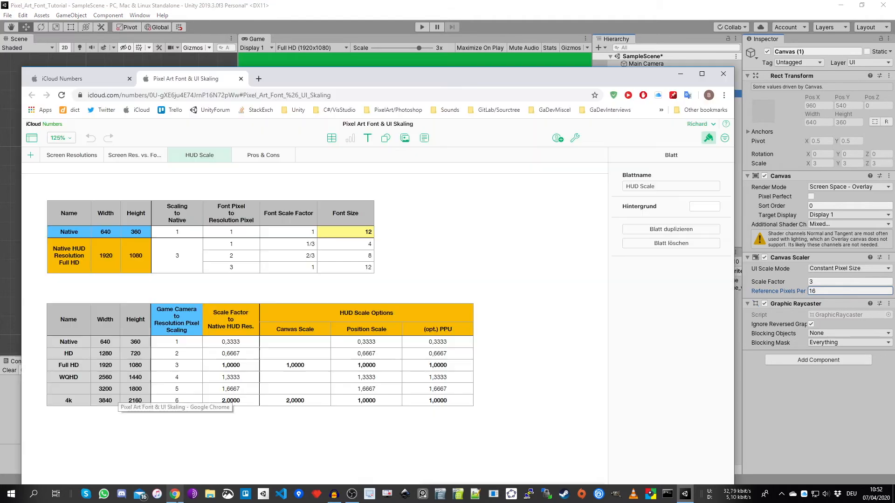
drag(350, 84, 333, 47)
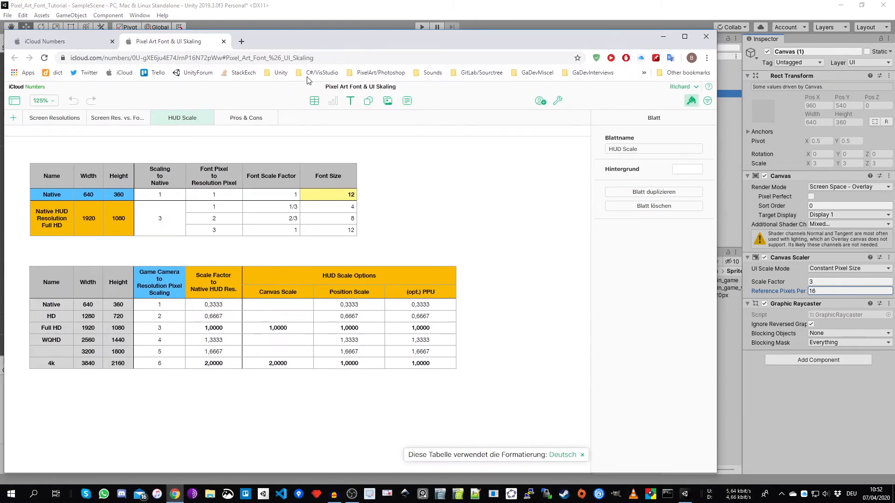
click(164, 223)
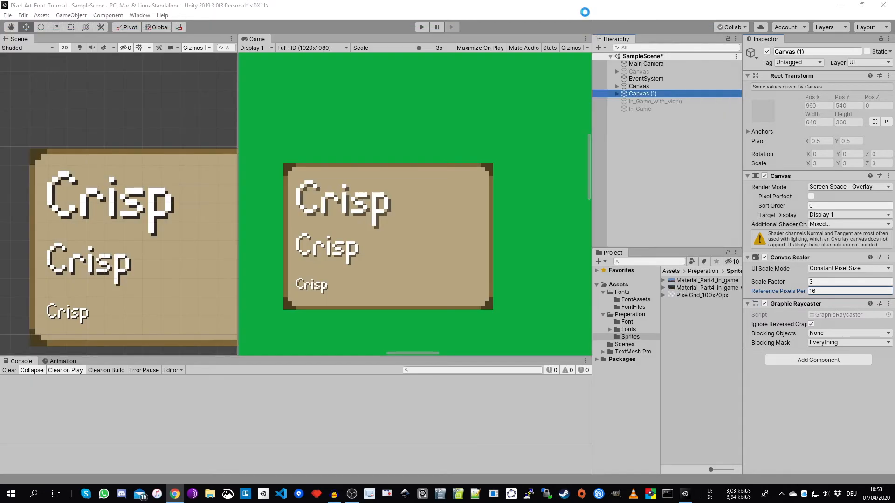
click(587, 15)
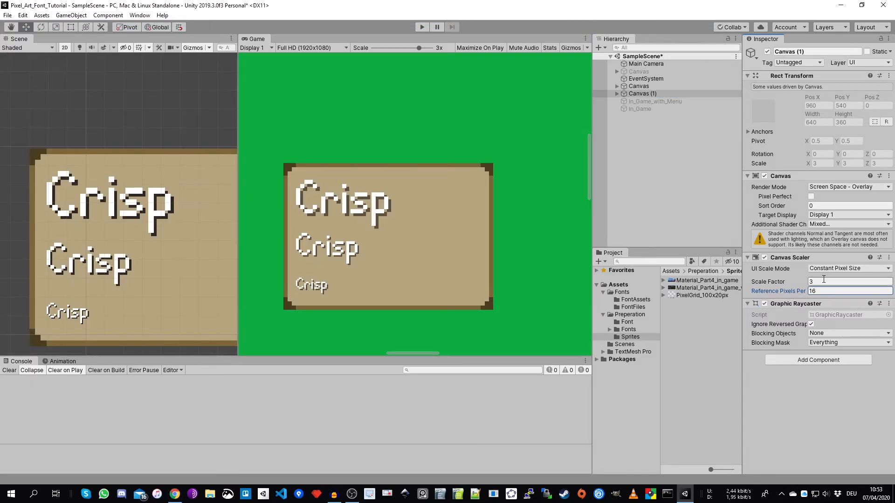
- Move the Panel of Canvas (1) left so it sits beside the original panel with a small gap, at about Pos X -80.9
click(617, 94)
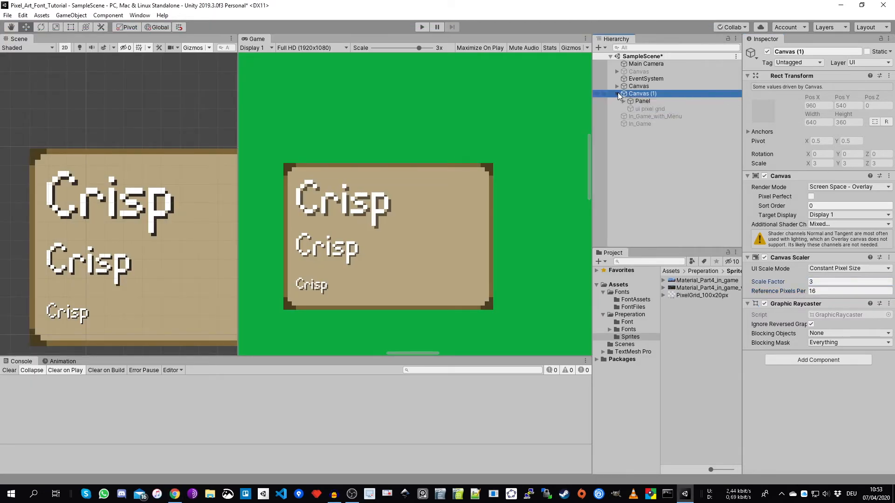
click(647, 102)
scroll(134, 163, down, 5)
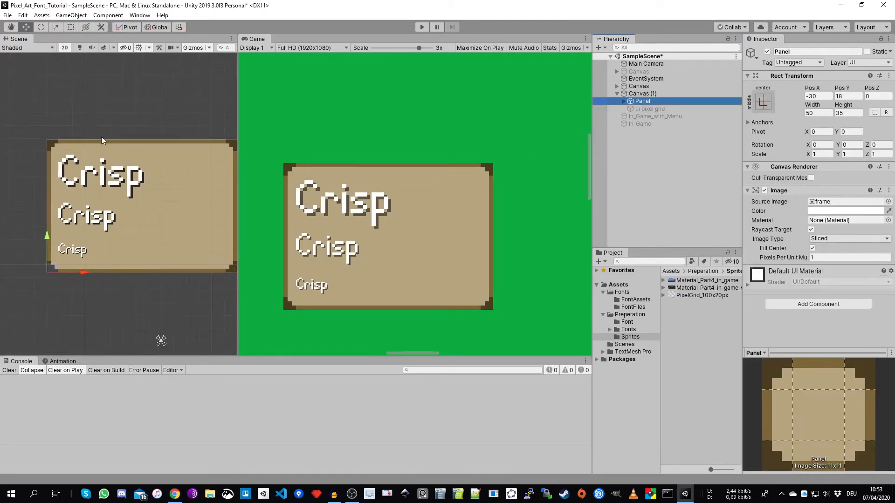
drag(118, 249, 1, 248)
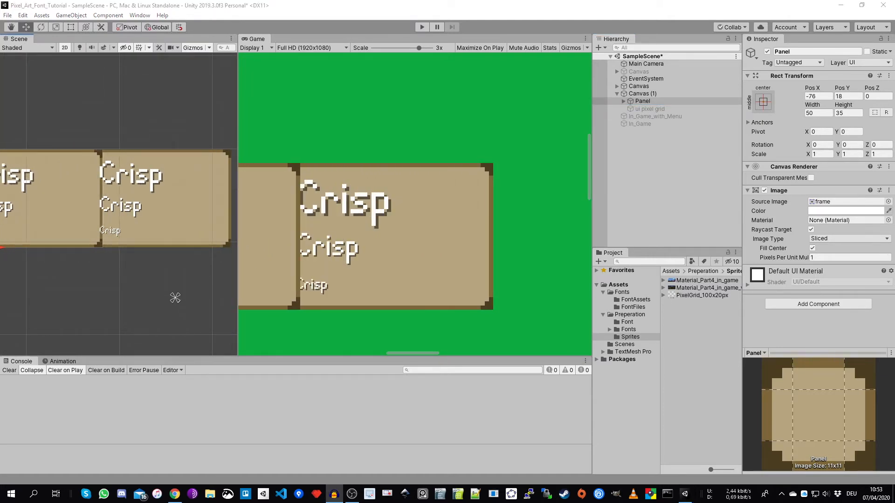
middle_drag(93, 261, 161, 264)
drag(66, 249, 54, 247)
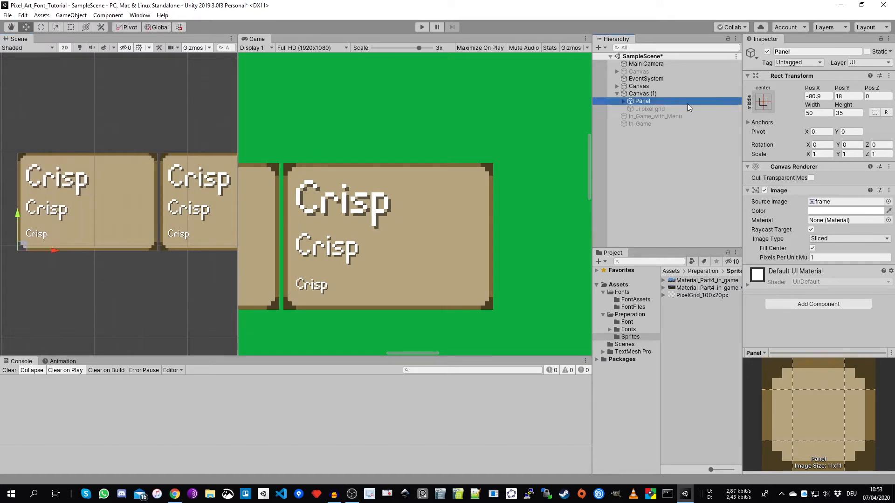
- Set the Pivot X of Canvas (1)'s Panel to 1 and widen the Game view to show both panels
click(824, 132)
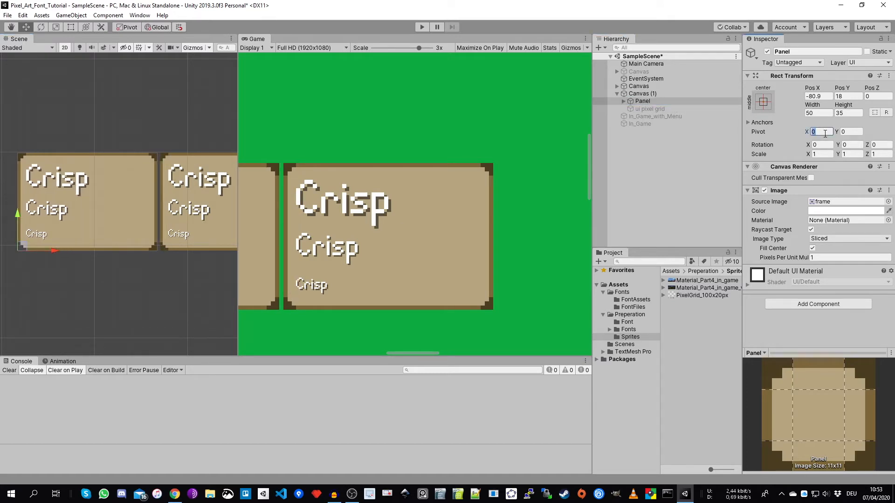
text(1)
scroll(166, 252, up, 5)
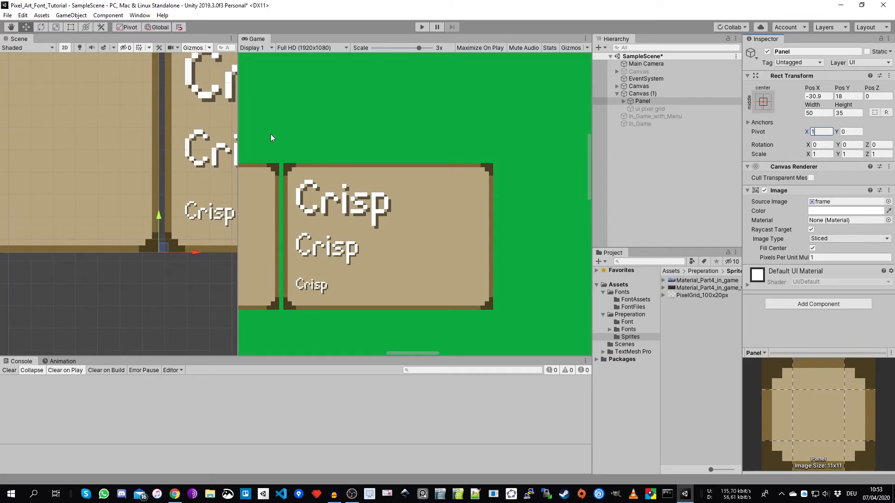
drag(238, 140, 148, 140)
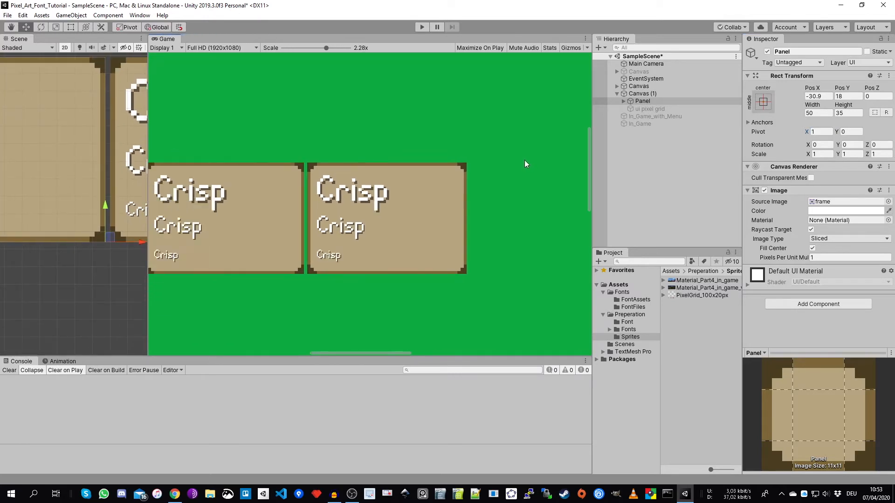
scroll(525, 160, down, 3)
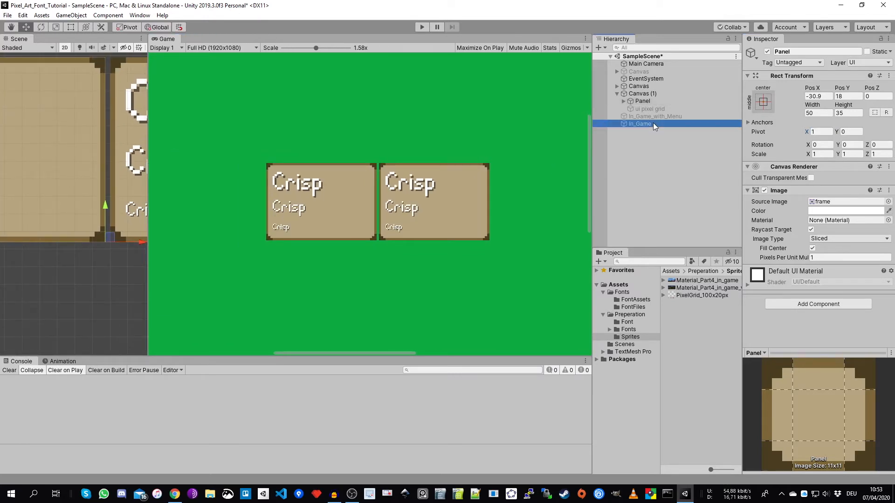
- Activate the In_Game background sprite and examine the panels' pixel sizes against the game art in the Game view
click(653, 123)
click(767, 52)
scroll(368, 211, down, 7)
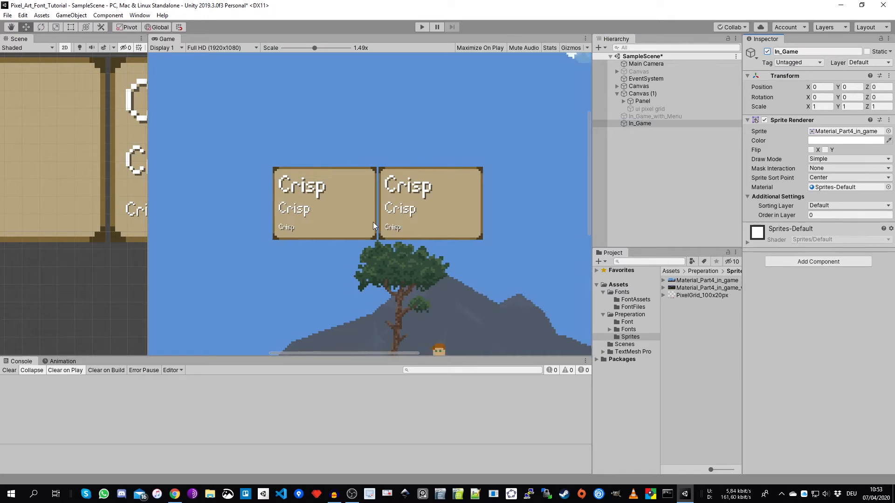
scroll(379, 192, down, 3)
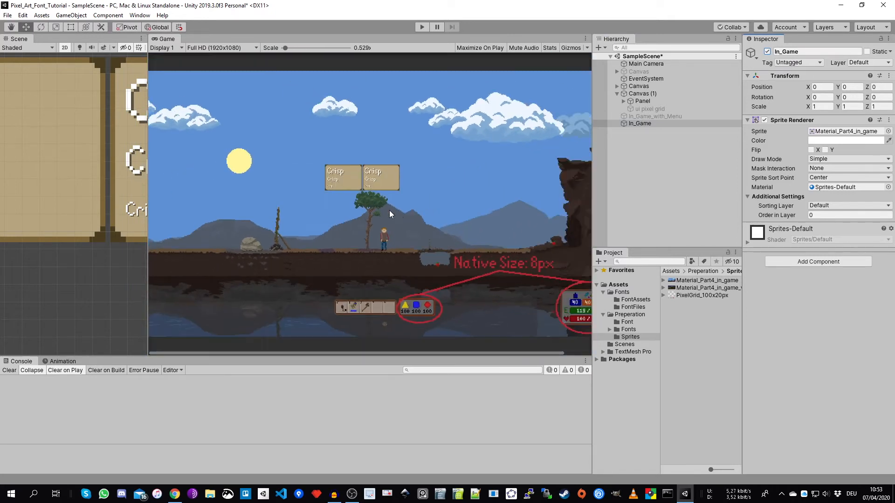
drag(149, 279, 106, 278)
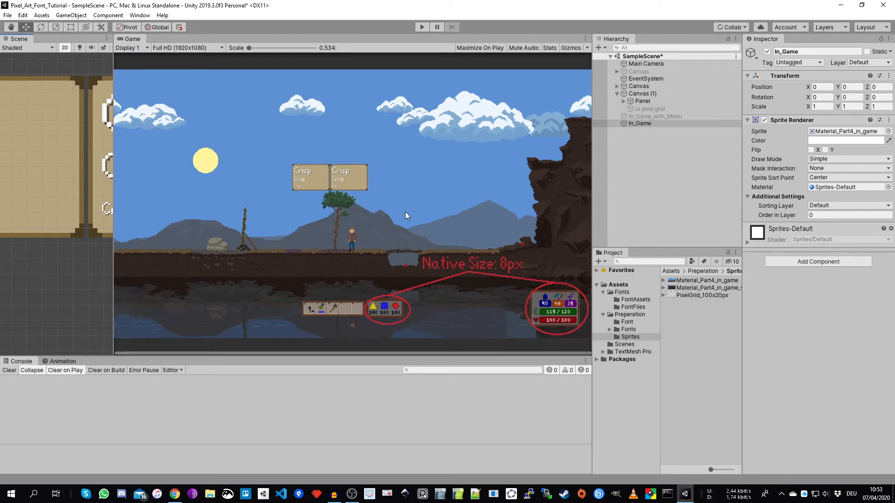
scroll(351, 189, up, 10)
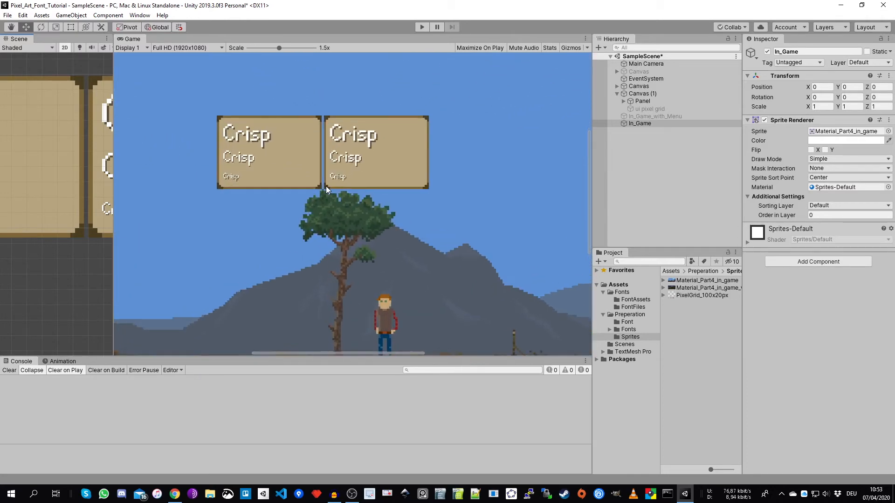
scroll(326, 188, up, 2)
drag(113, 266, 186, 267)
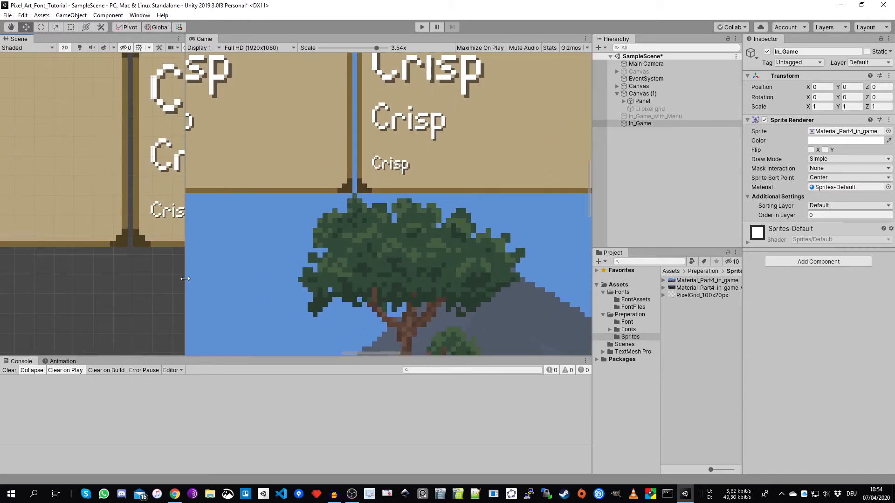
scroll(345, 192, up, 1)
scroll(373, 273, up, 2)
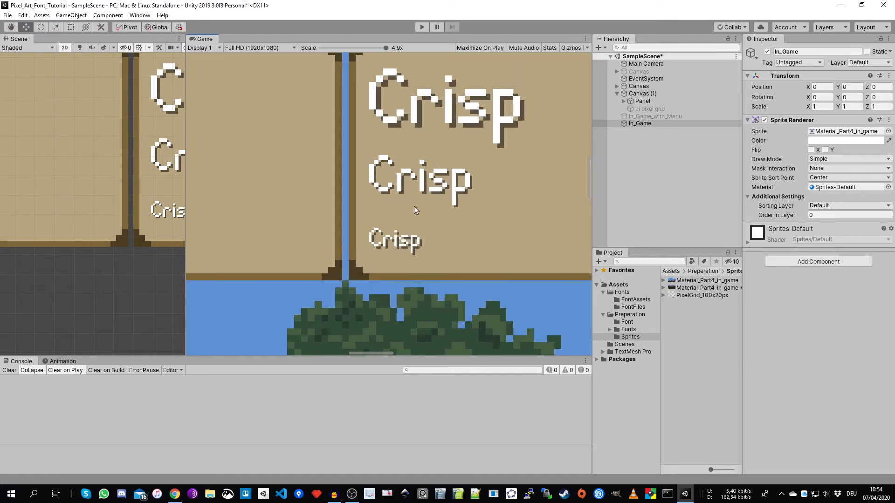
- Move the Panel of Canvas (1) right until it meets the original panel, at Pos X -30
click(642, 100)
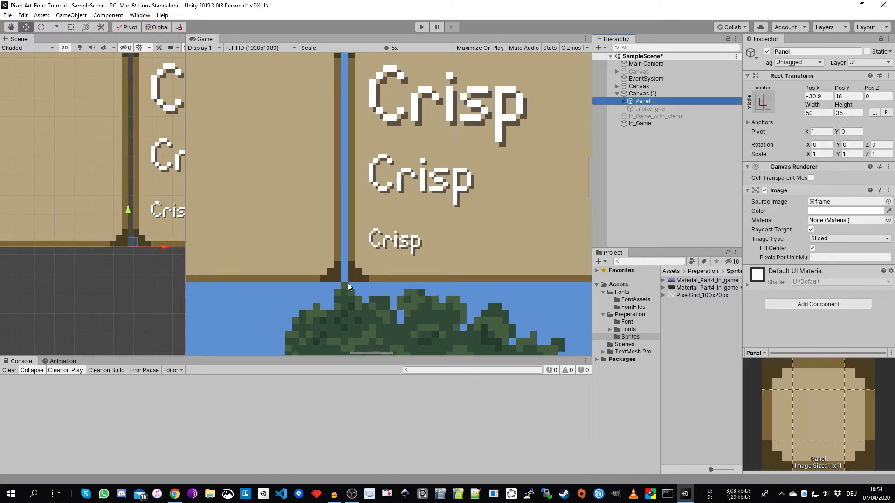
click(616, 87)
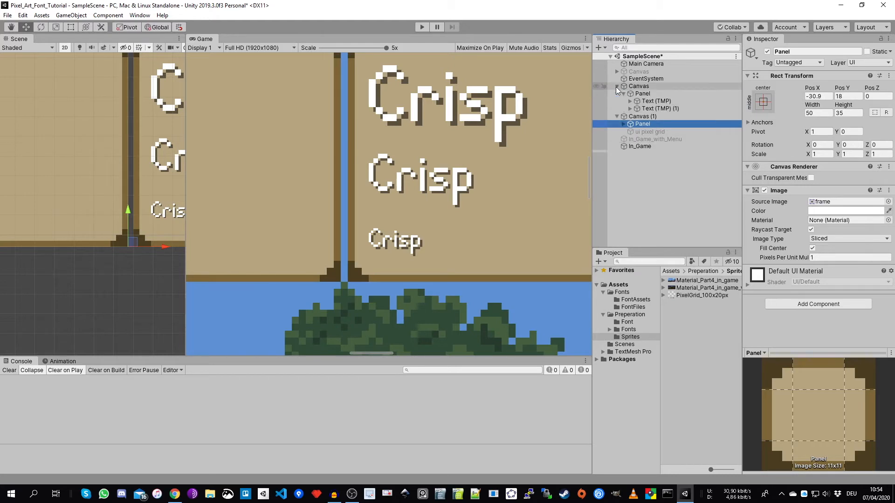
click(651, 145)
click(652, 140)
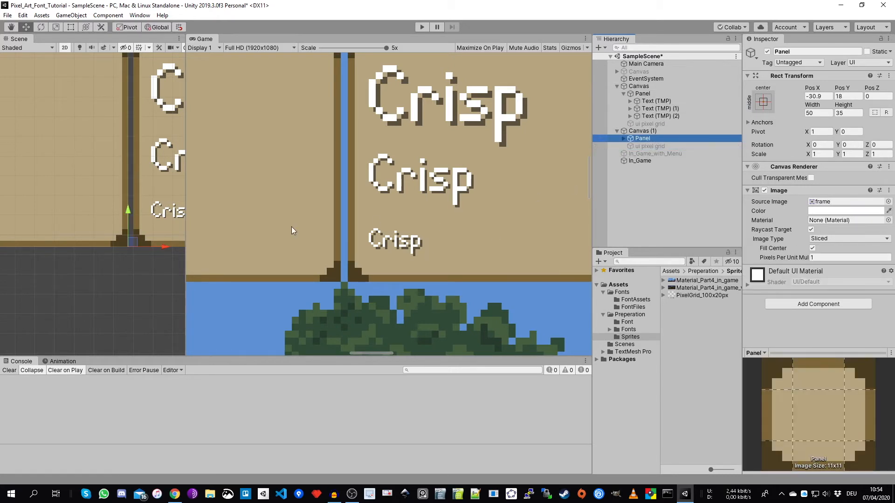
scroll(135, 236, up, 8)
click(649, 132)
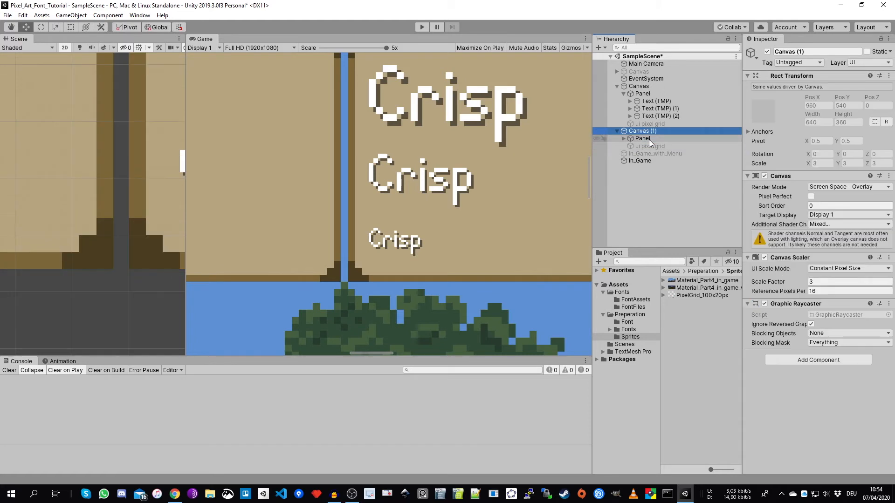
click(649, 140)
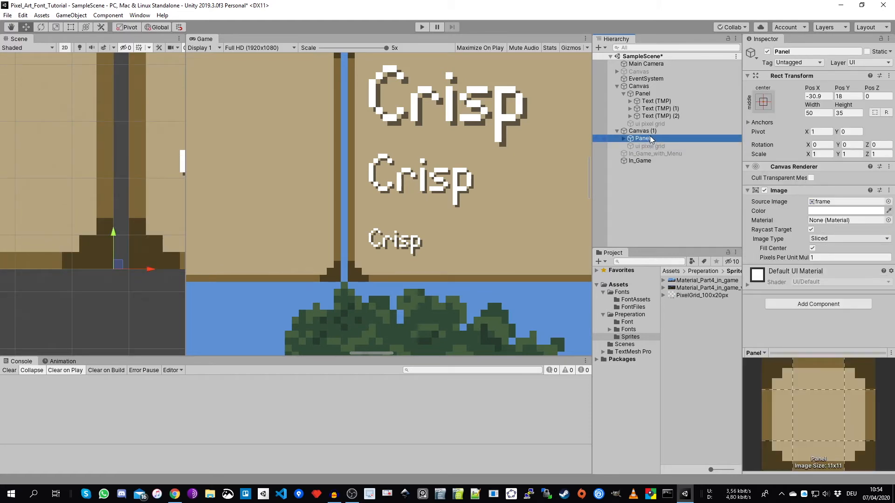
click(643, 132)
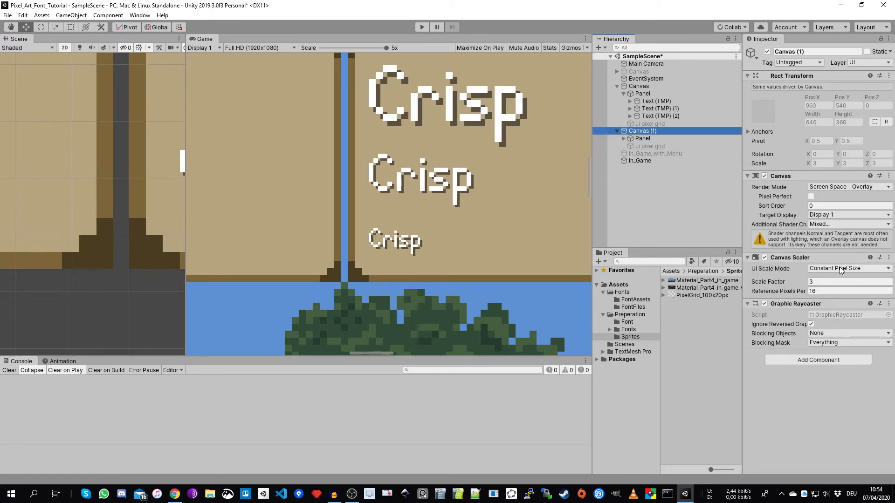
click(649, 140)
drag(141, 267, 157, 266)
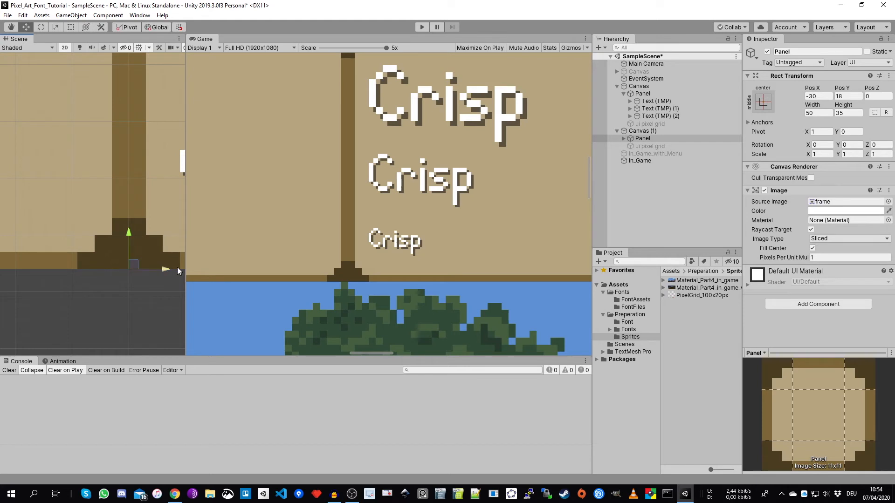
- Check the Pos X of both panels and the UI Scale Mode settings of the original Canvas
click(150, 271)
click(658, 139)
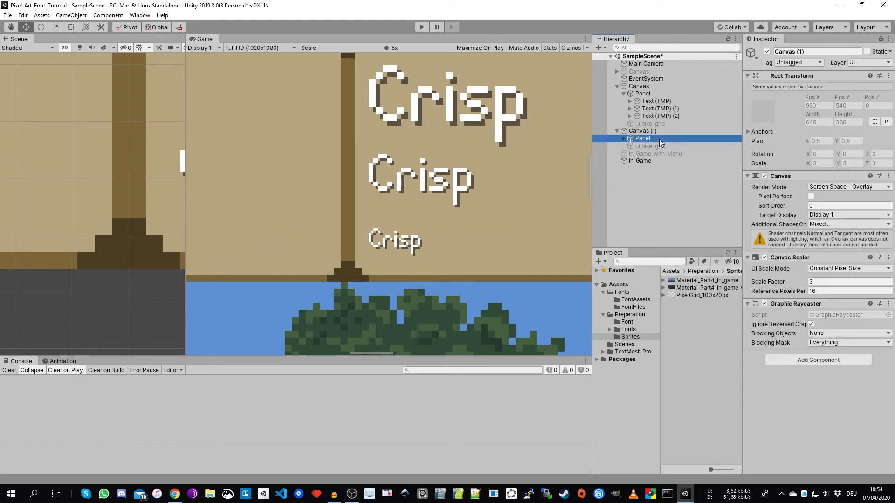
click(818, 97)
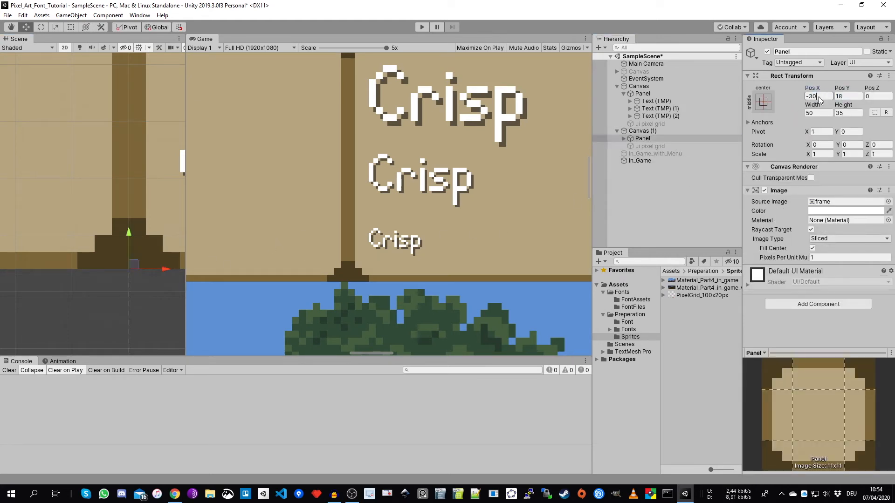
scroll(310, 264, down, 5)
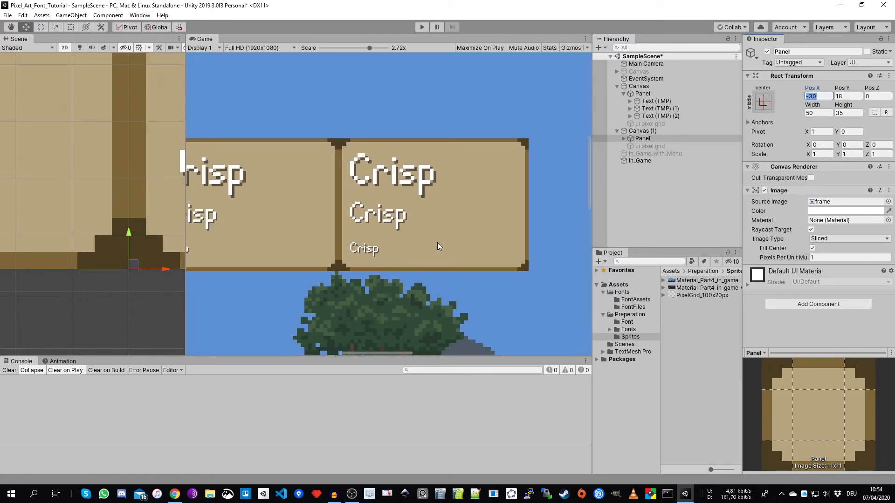
scroll(416, 249, down, 3)
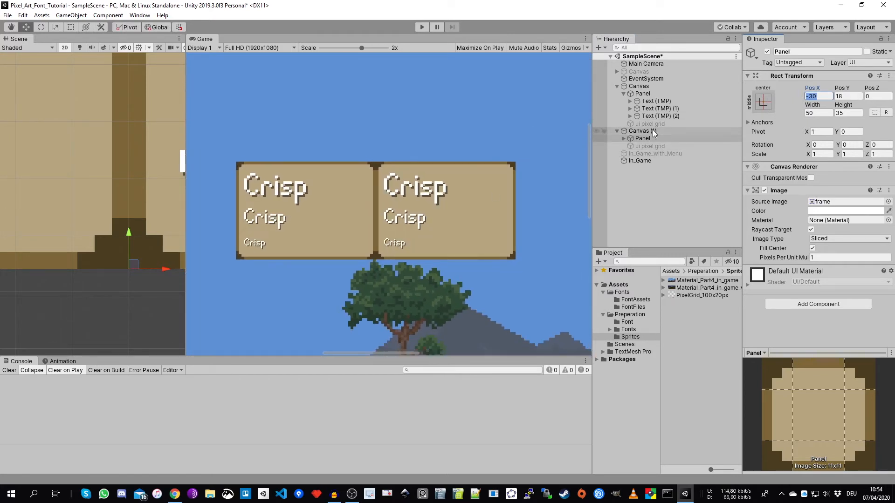
click(654, 93)
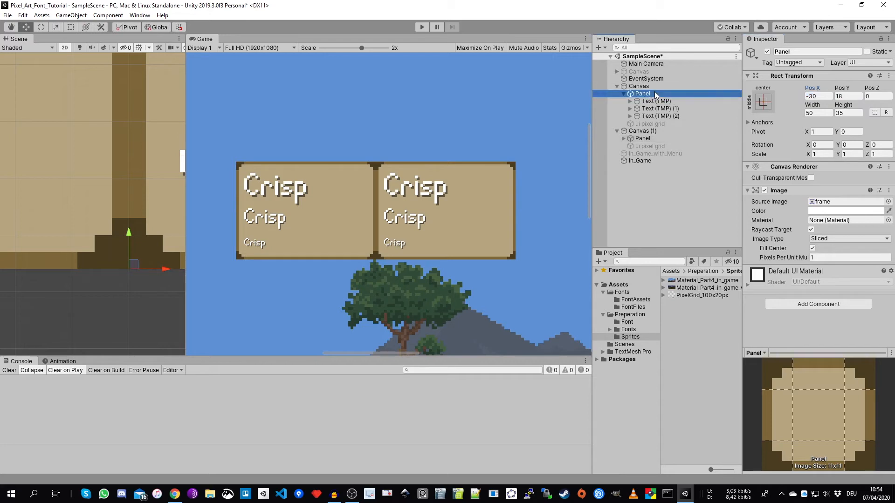
click(649, 85)
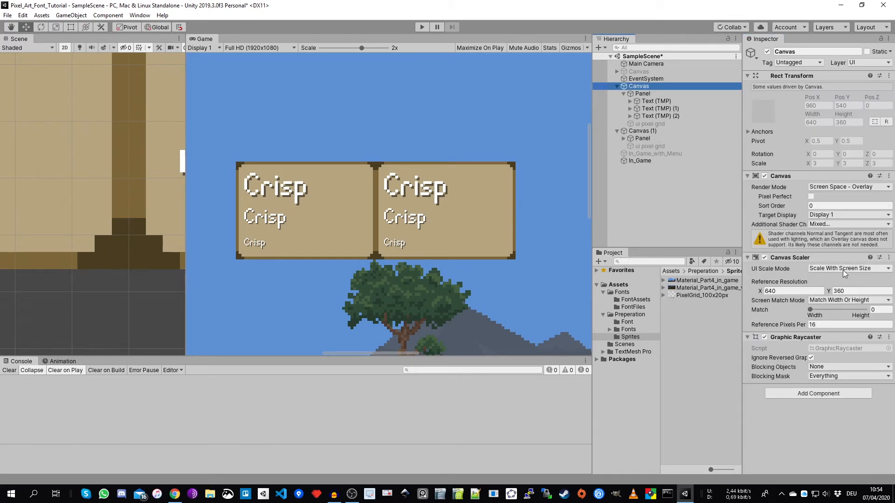
- Tint the Panel image of the original Canvas dark red and compare both panels within the wider game scene
key(Down)
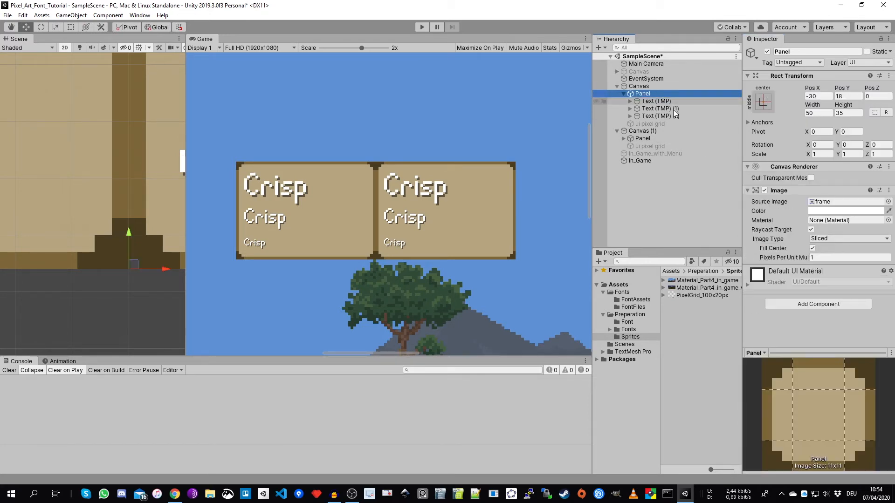
click(835, 211)
drag(773, 332, 786, 328)
click(806, 251)
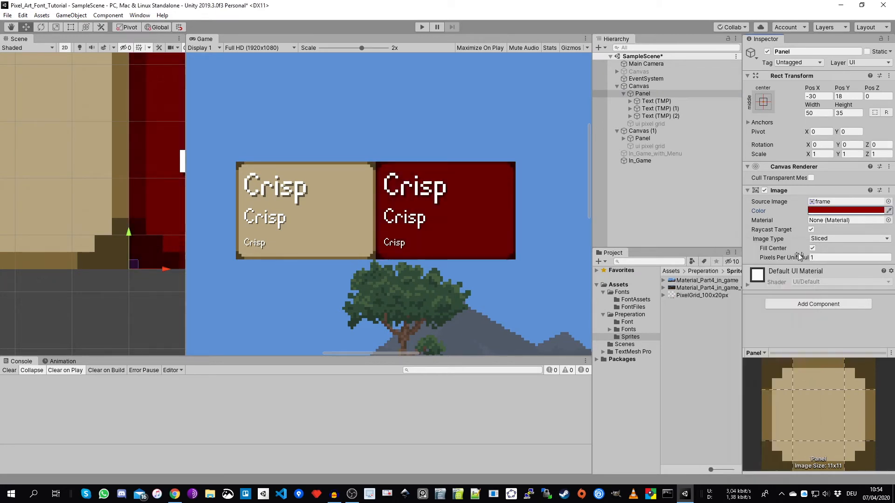
drag(187, 210, 152, 210)
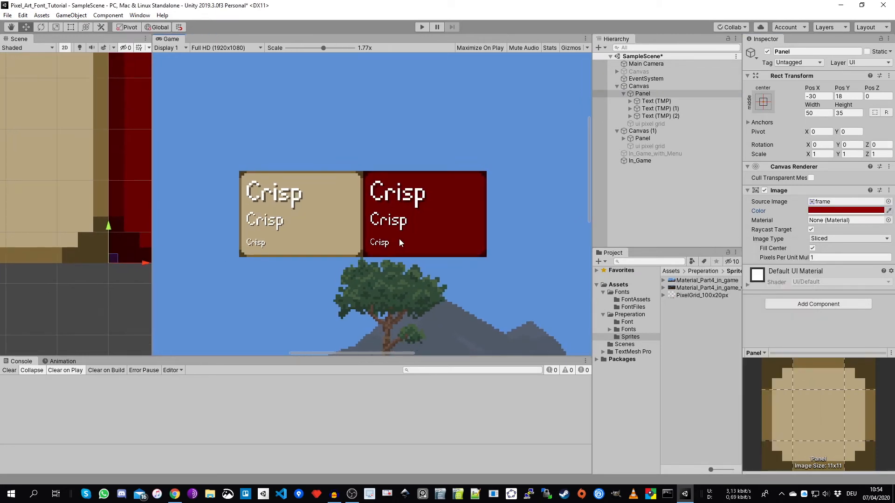
scroll(389, 230, down, 5)
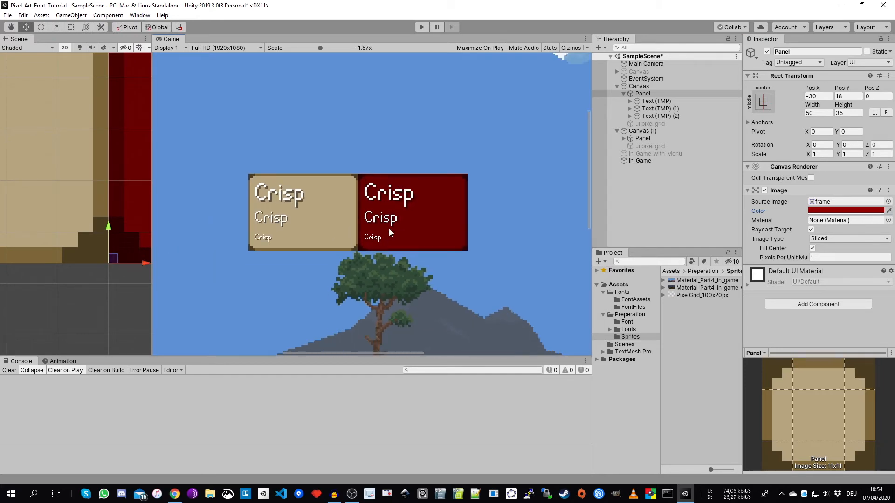
scroll(401, 245, down, 1)
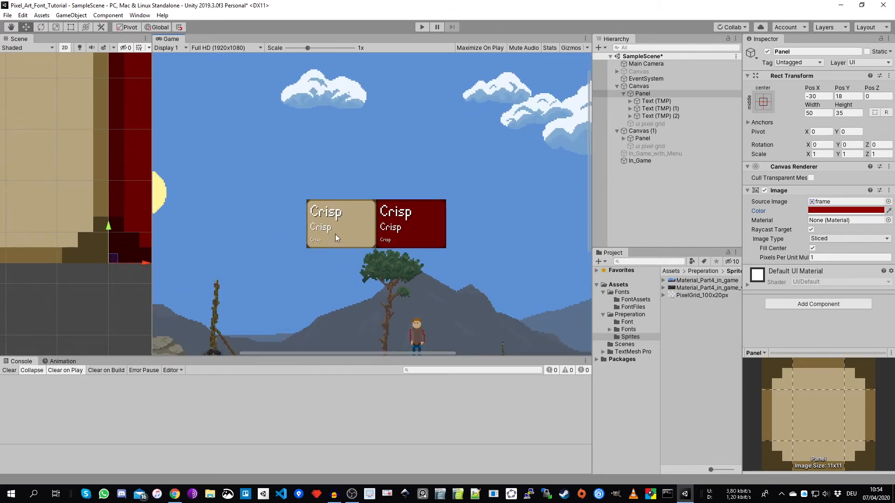
- Set the Game view resolution to HD (1280x720) and bring both canvas panels into view
drag(150, 244, 262, 242)
scroll(130, 281, down, 6)
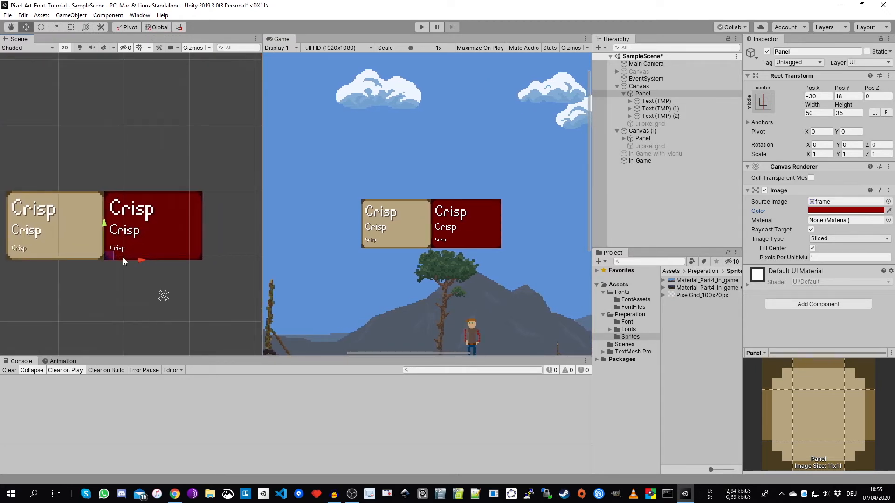
middle_drag(122, 257, 128, 257)
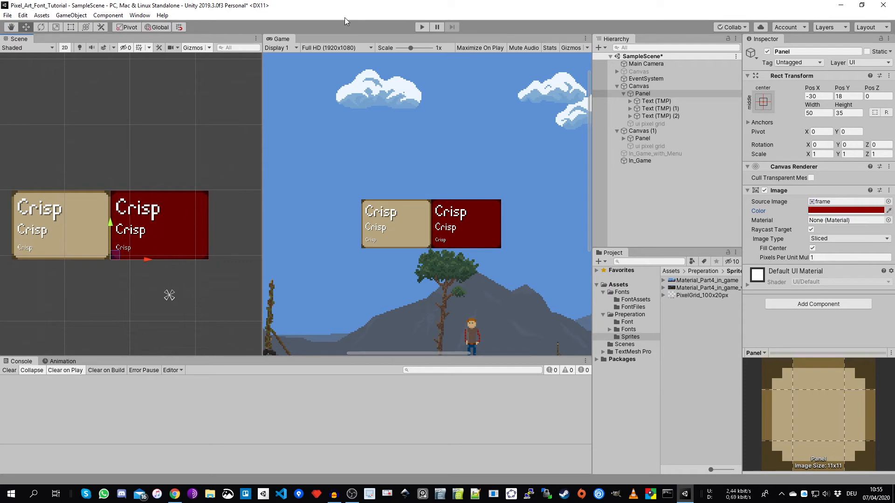
click(330, 47)
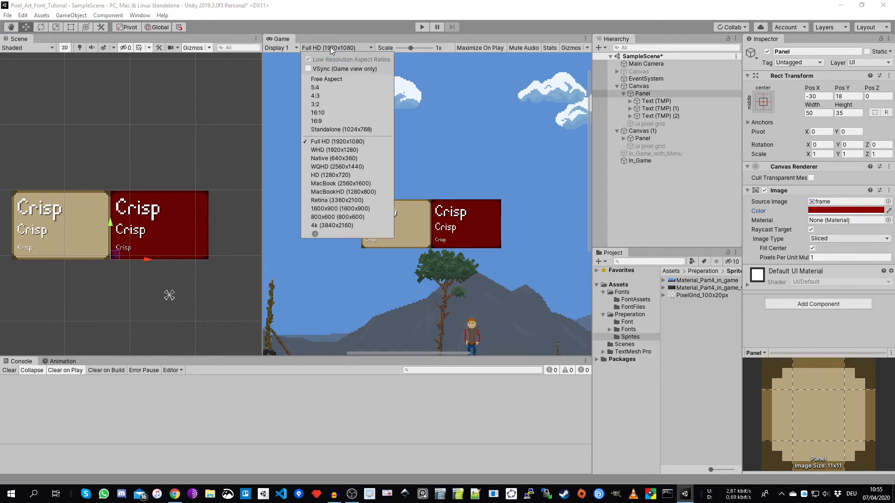
click(333, 175)
drag(263, 142, 160, 152)
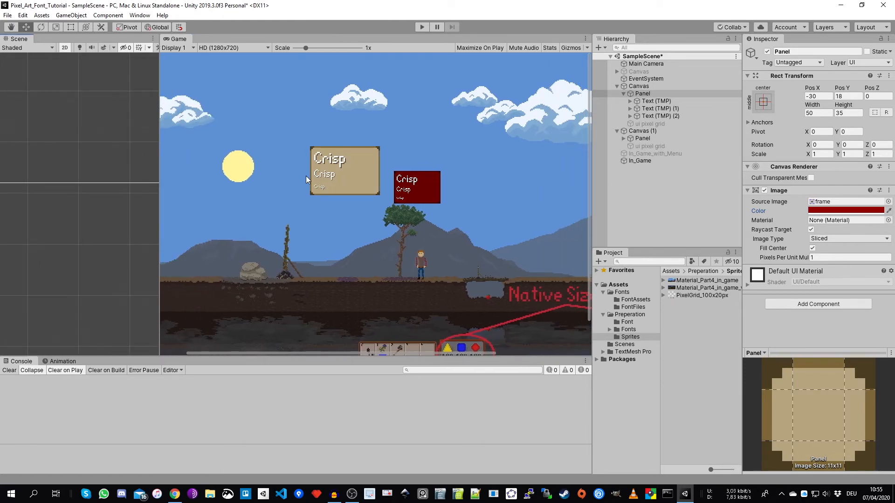
- Check the Canvas Scaler settings of Canvas (1) and its Panel's position at HD resolution
click(647, 130)
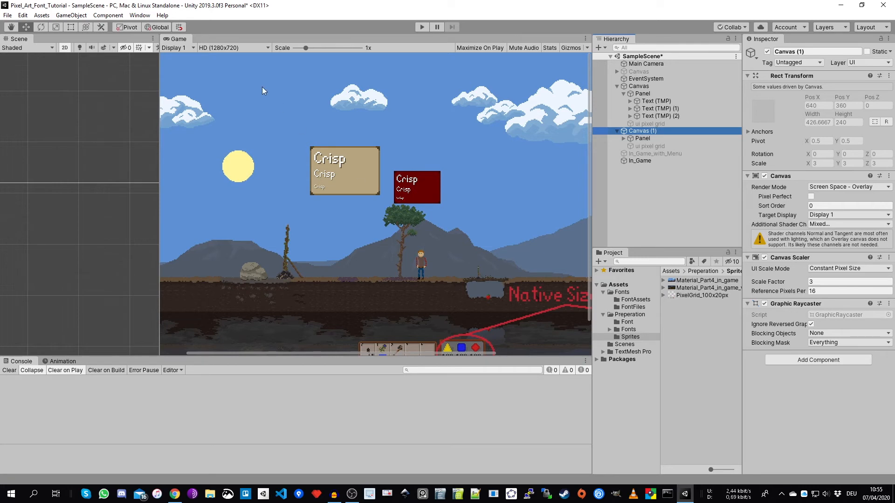
drag(162, 163, 193, 164)
double_click(643, 139)
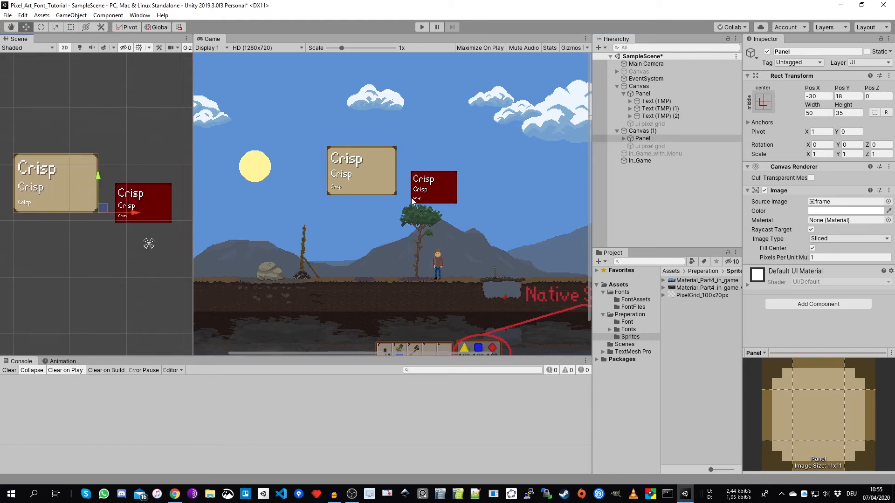
click(645, 133)
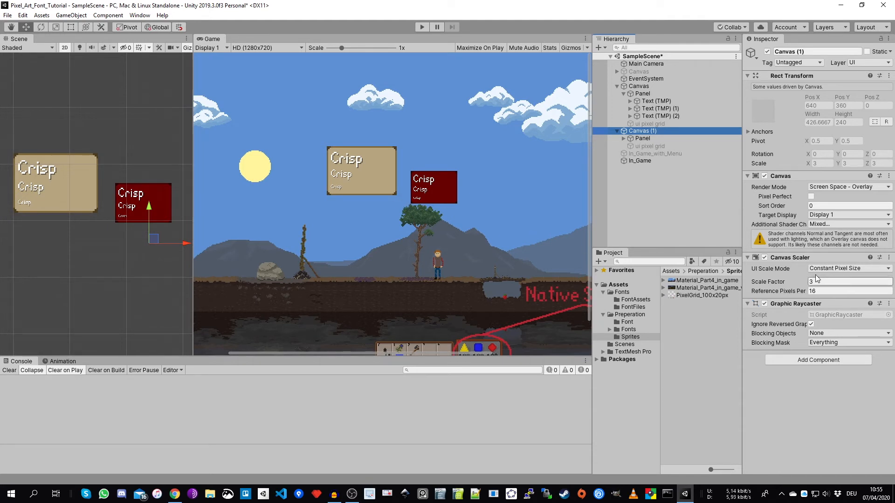
click(642, 138)
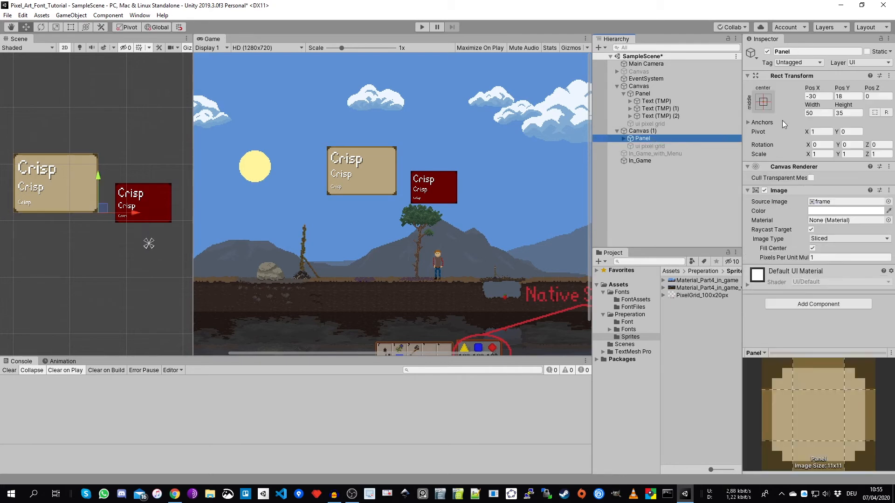
click(644, 131)
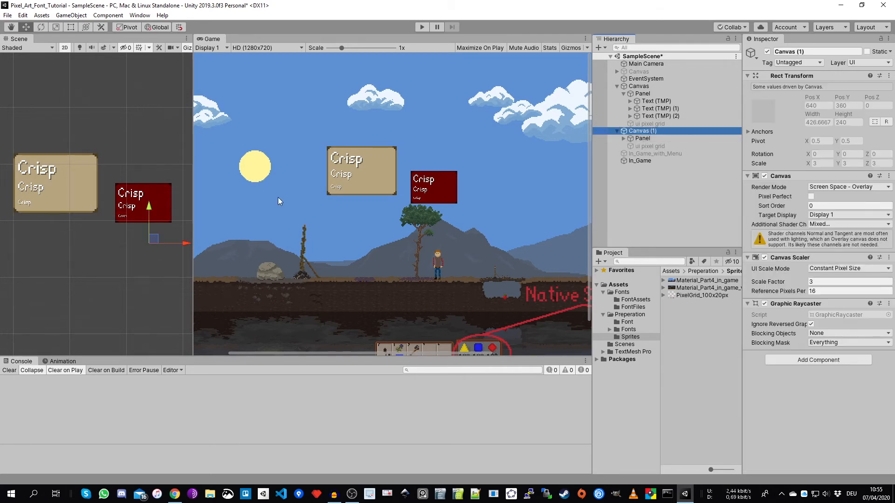
- Compare the three text sizes on the beige and dark red panels at HD resolution, checking the red panel in both Game and Scene views
scroll(397, 175, up, 6)
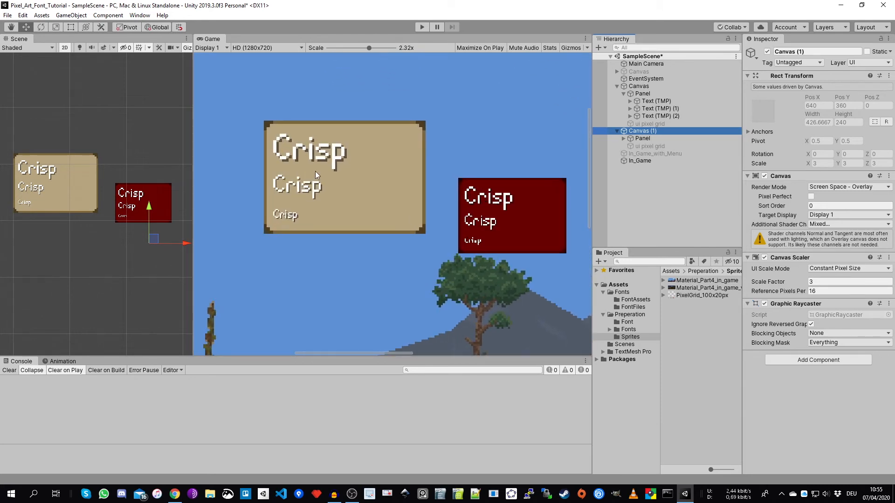
scroll(311, 177, up, 2)
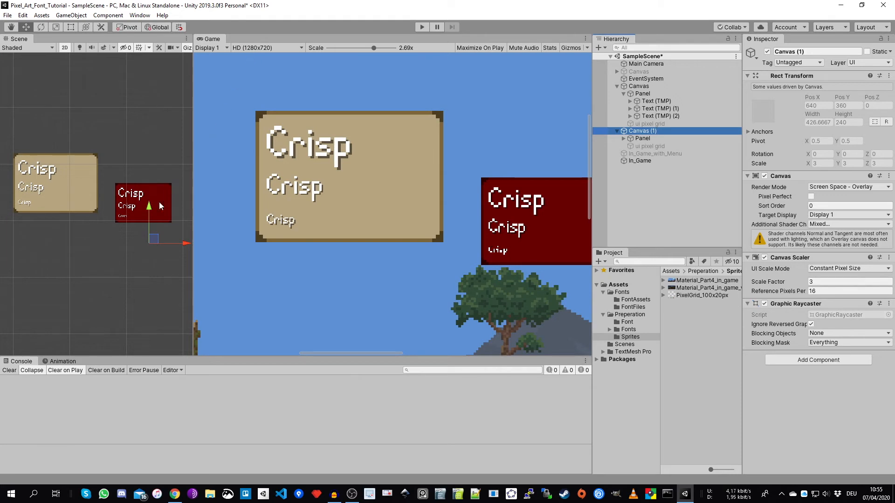
scroll(146, 218, up, 6)
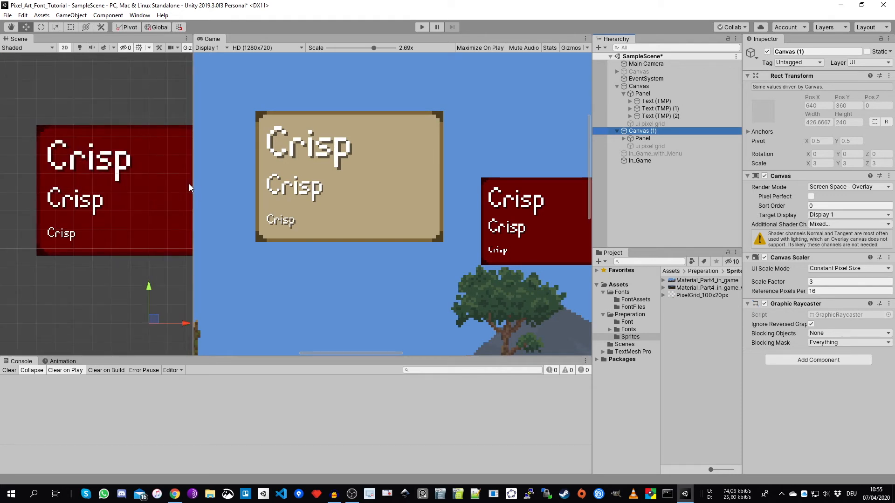
drag(193, 182, 269, 198)
scroll(169, 222, up, 2)
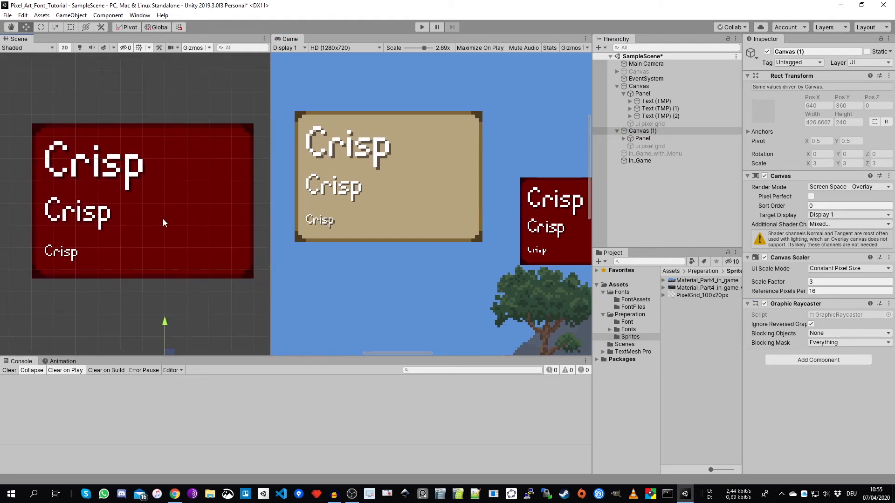
scroll(79, 213, up, 1)
scroll(432, 222, up, 4)
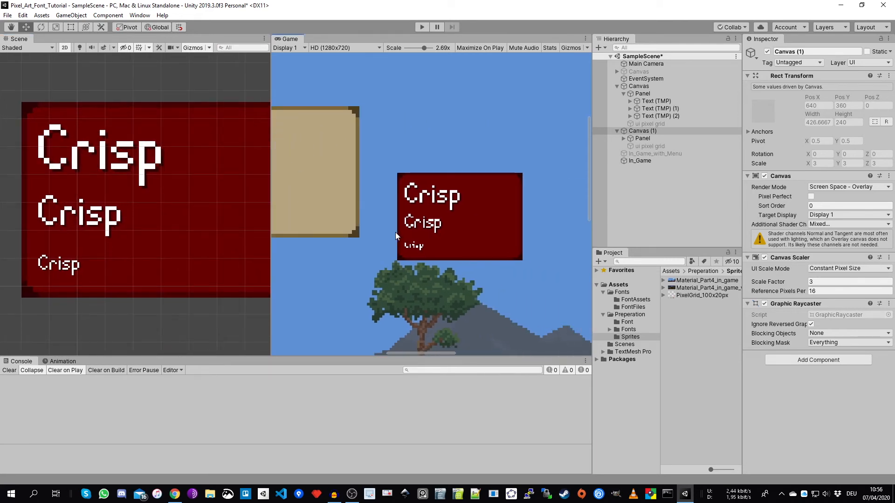
scroll(429, 234, up, 3)
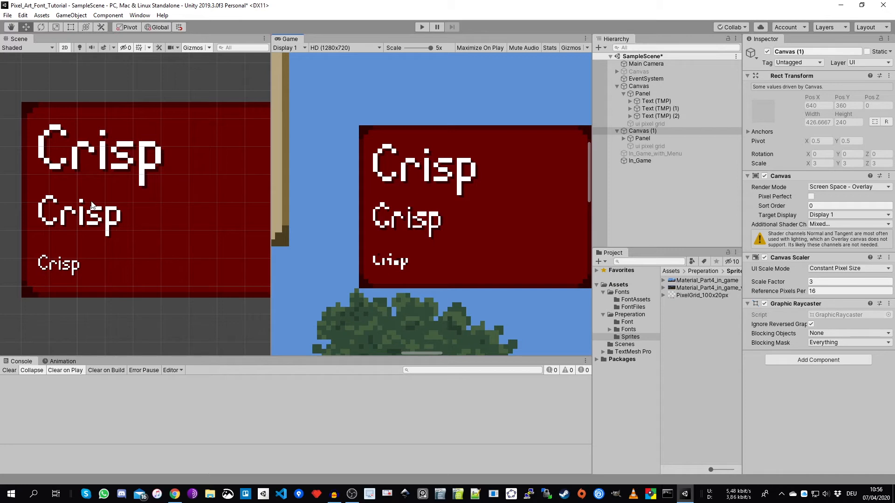
- Examine the letter pixels of the dark red panel and the beige panel up close in the Scene view
scroll(93, 205, up, 3)
scroll(71, 191, up, 10)
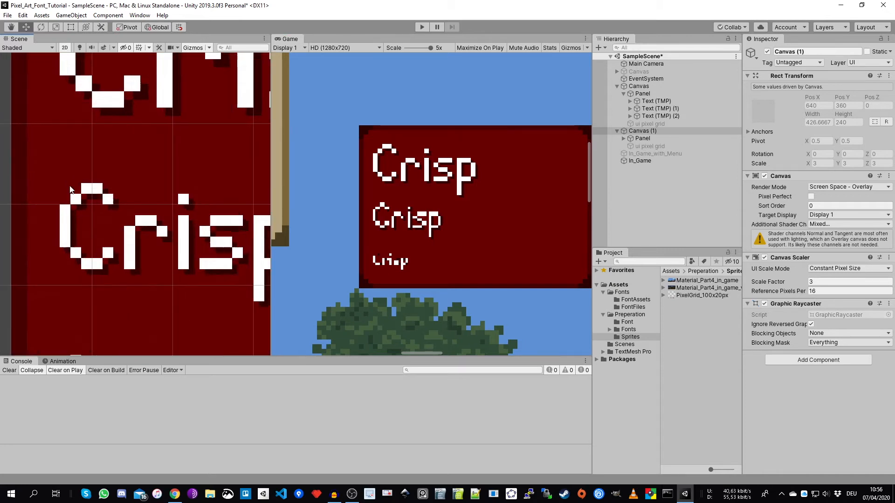
middle_drag(88, 229, 96, 223)
scroll(96, 223, down, 1)
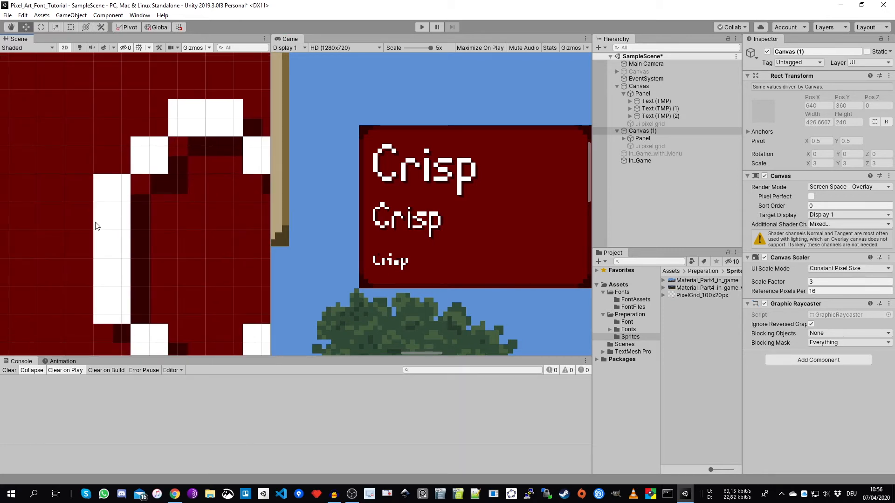
scroll(96, 223, up, 2)
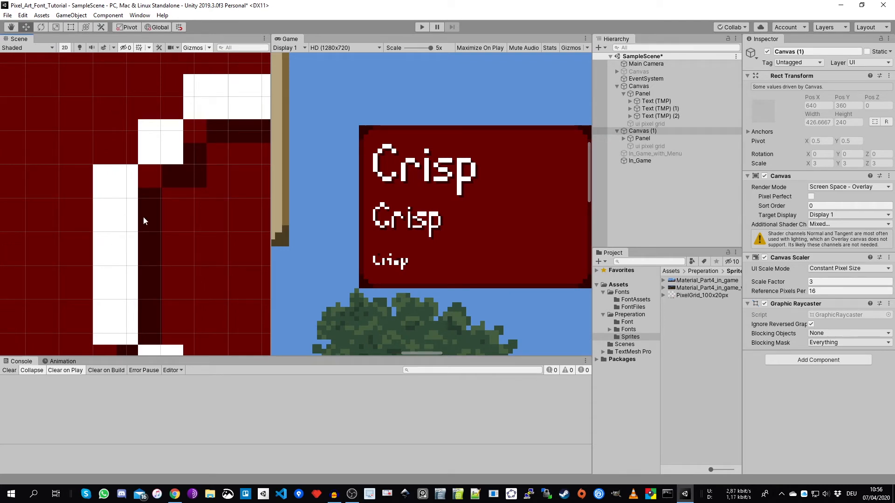
scroll(124, 225, down, 10)
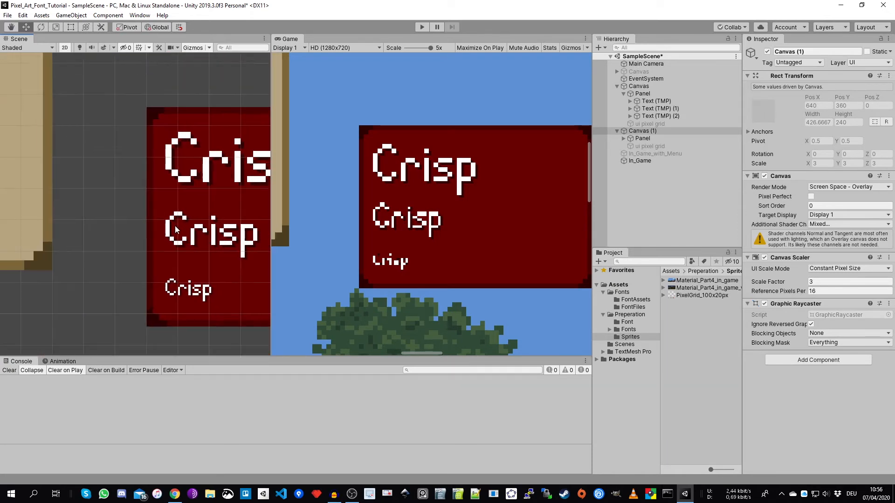
middle_drag(114, 198, 249, 233)
middle_drag(77, 193, 190, 207)
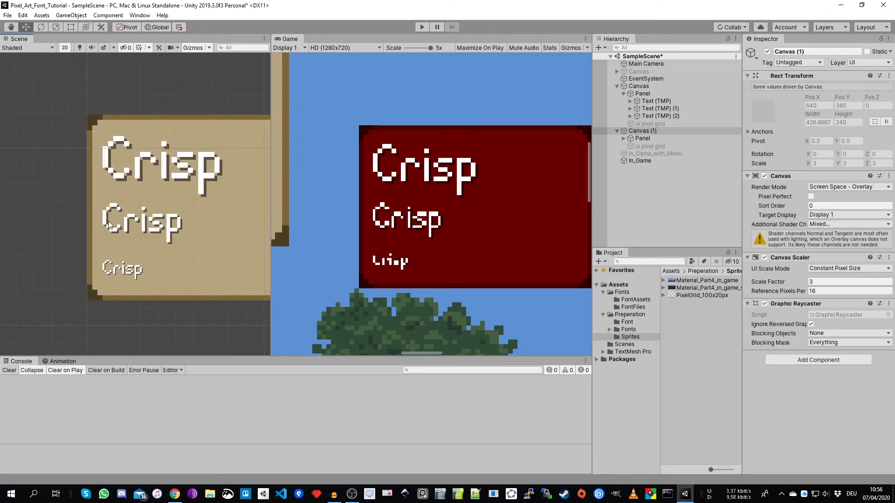
scroll(109, 225, up, 10)
scroll(108, 221, up, 10)
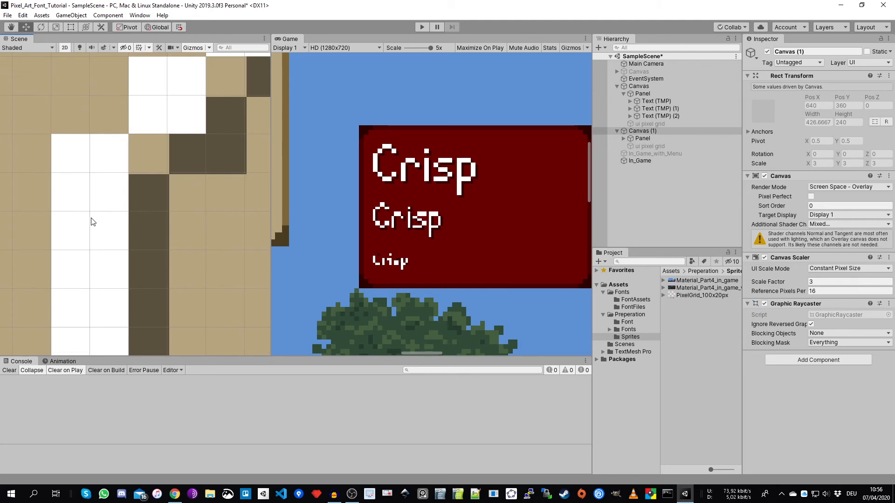
scroll(101, 226, down, 10)
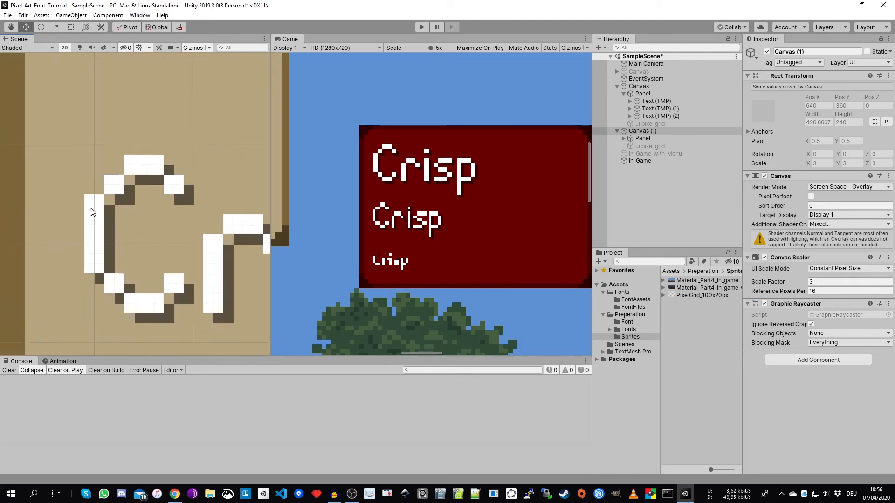
scroll(78, 184, down, 6)
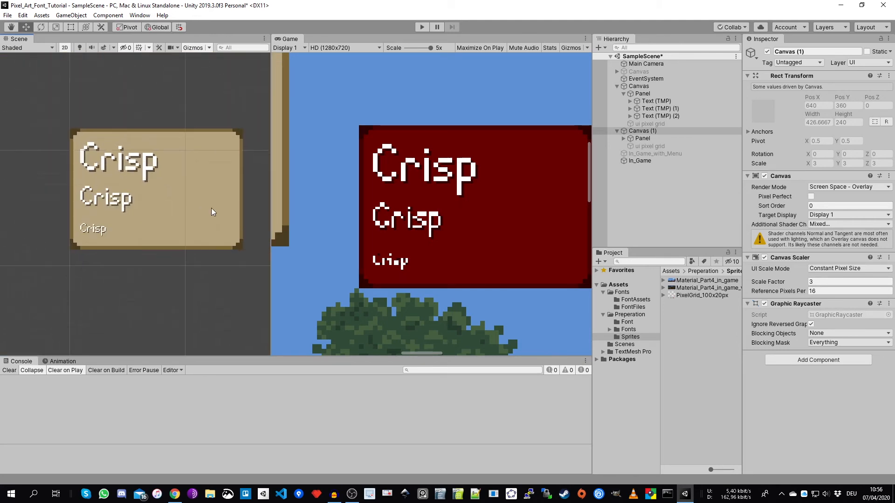
- Compare both panels in a widened Game view and recheck Canvas (1) and its Panel settings
drag(270, 217, 183, 216)
scroll(339, 241, down, 5)
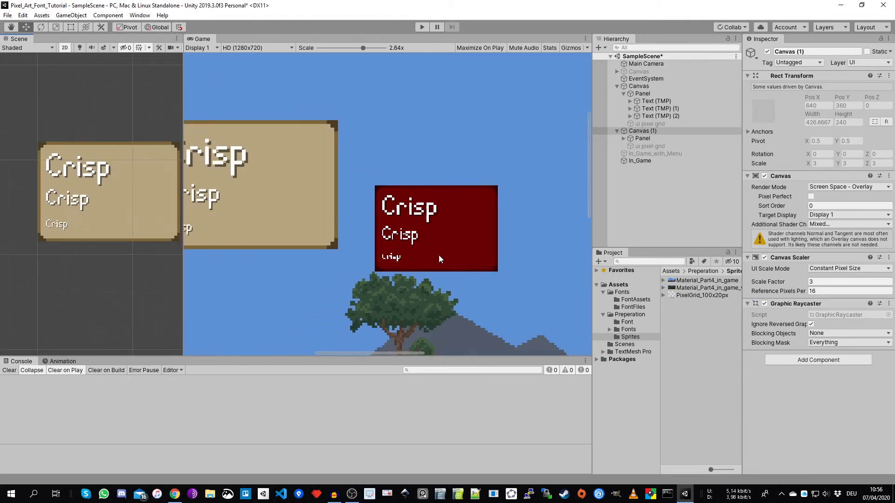
click(645, 132)
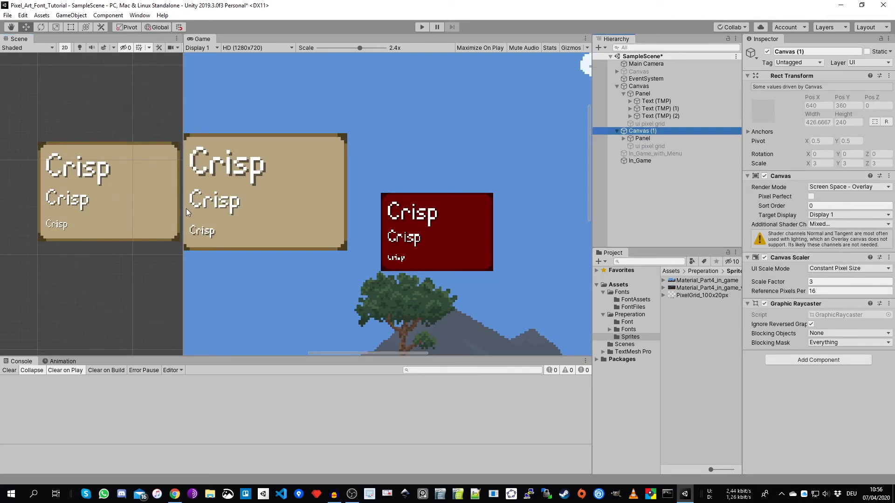
drag(184, 211, 155, 211)
scroll(373, 233, down, 2)
click(671, 139)
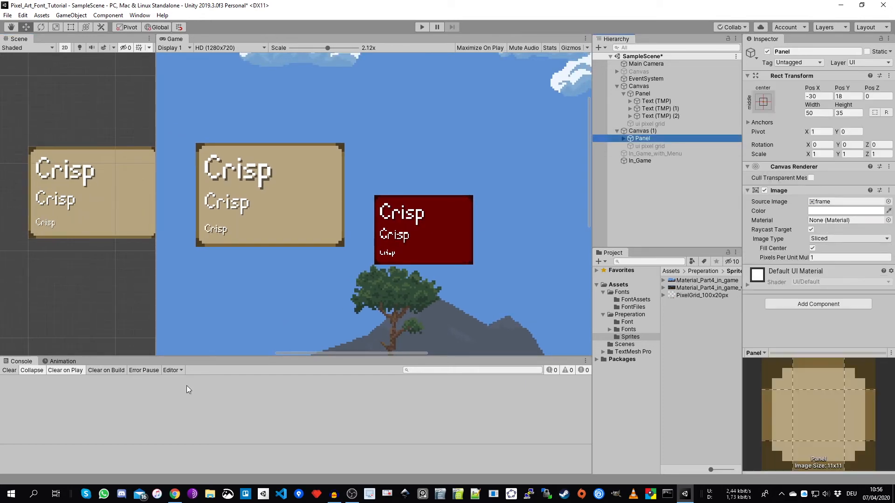
- Switch to the Pixel Art Font & UI Skaling spreadsheet in the browser and check the Native HUD Resolution Full HD width and height
mouse_move(174, 496)
click(199, 463)
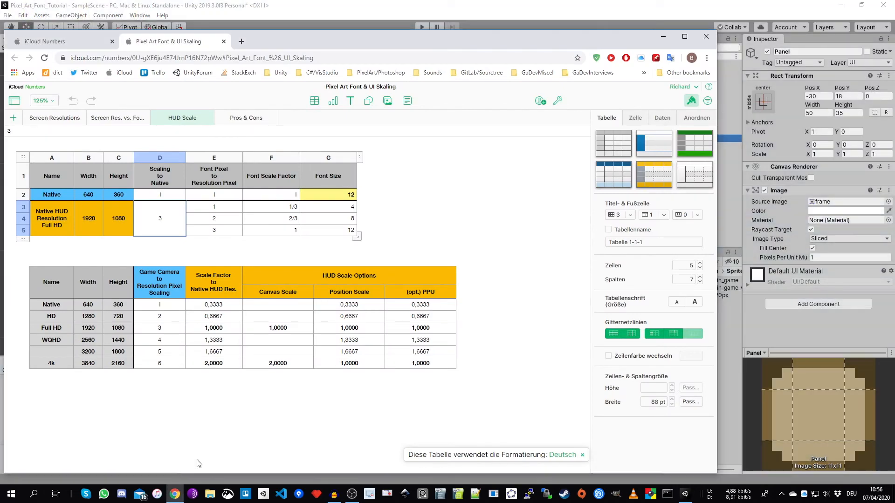
click(262, 326)
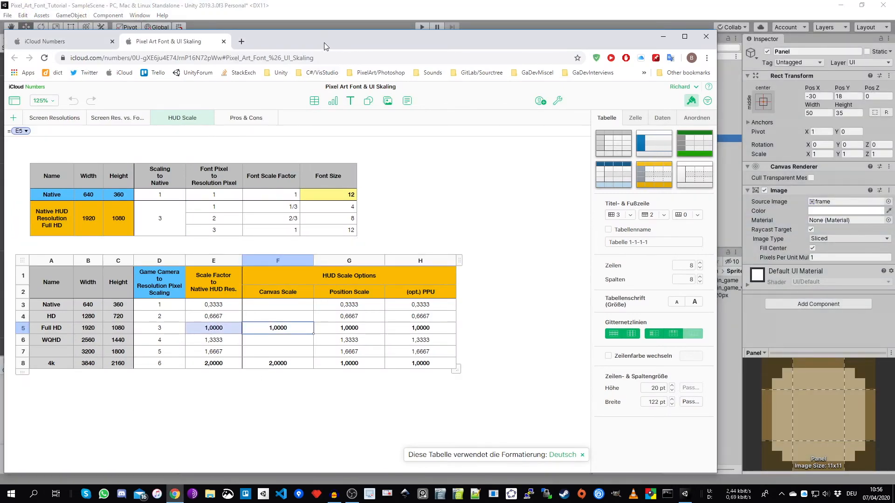
drag(325, 46, 359, 34)
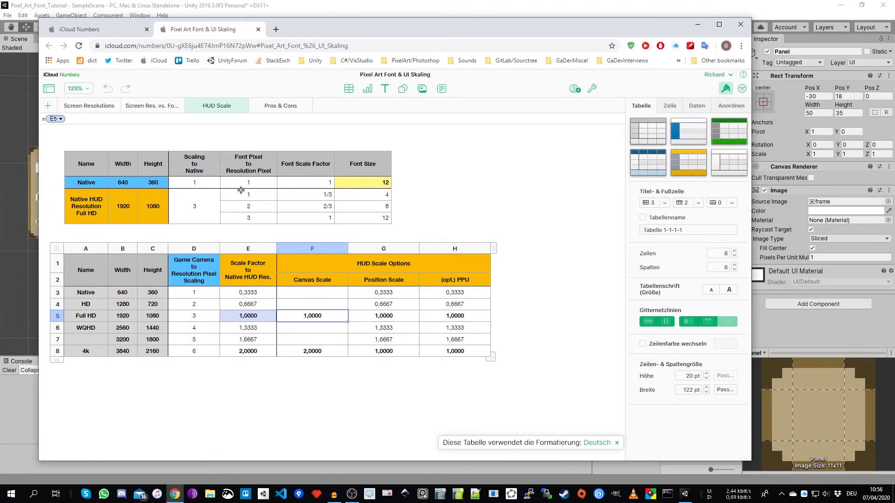
click(130, 212)
click(156, 211)
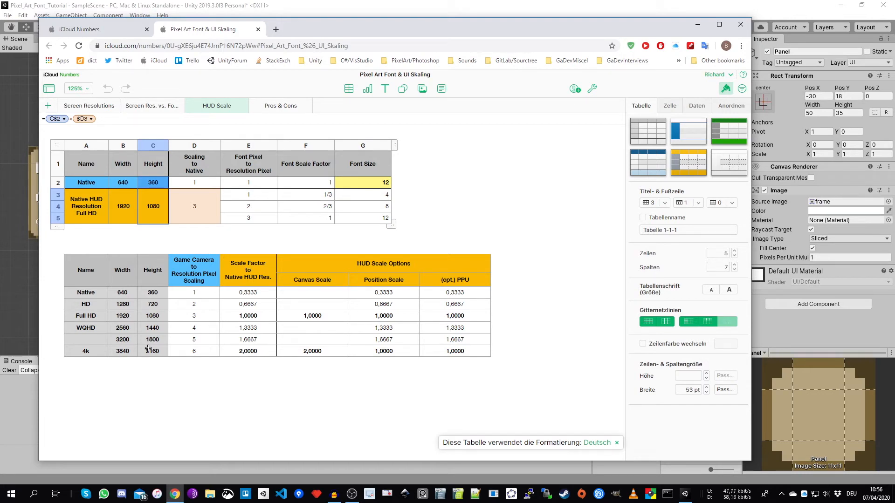
- Examine the Native and HD resolution entries in the HUD Scale sheet and open the HD row's Scale Factor to Native HUD Res. formula
click(123, 305)
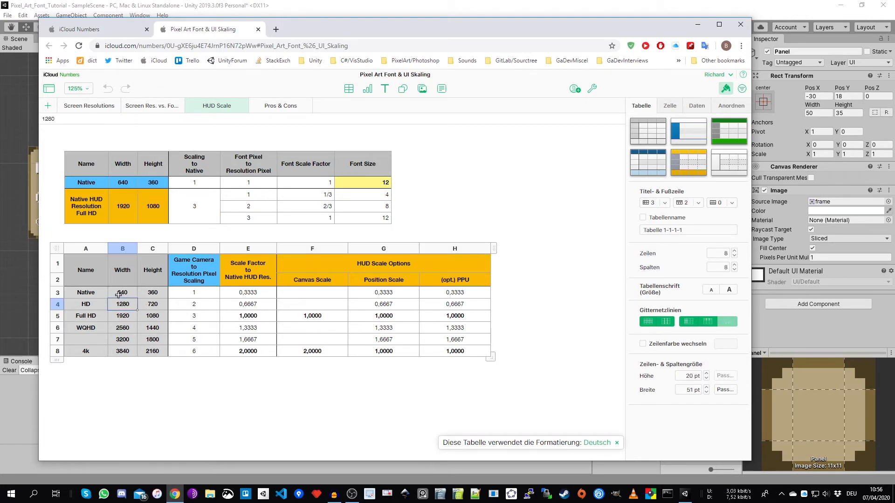
click(126, 292)
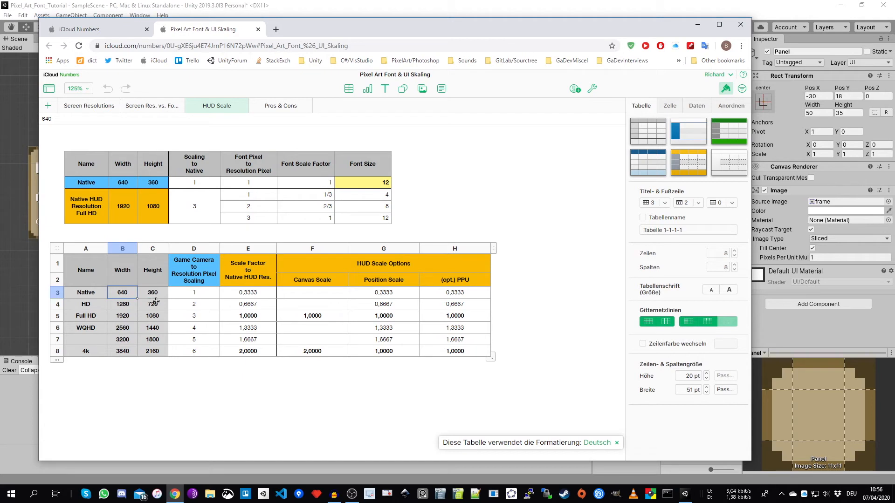
drag(346, 29, 346, 84)
click(125, 360)
click(154, 362)
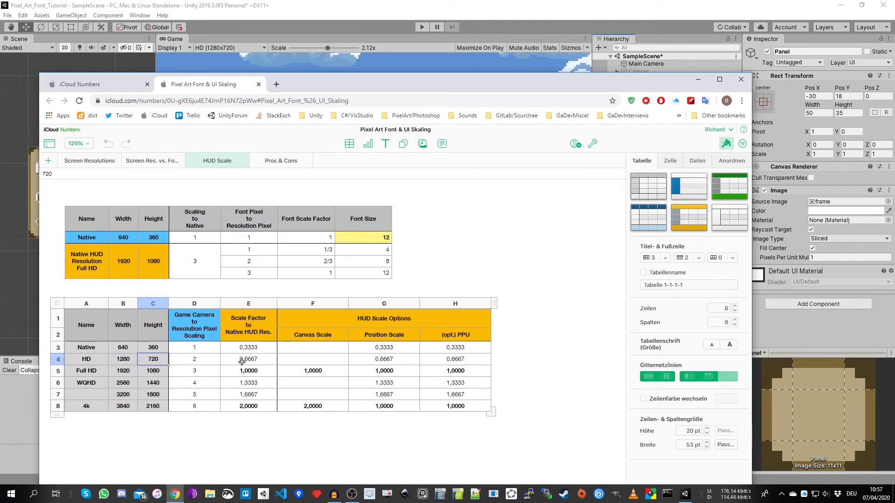
click(242, 362)
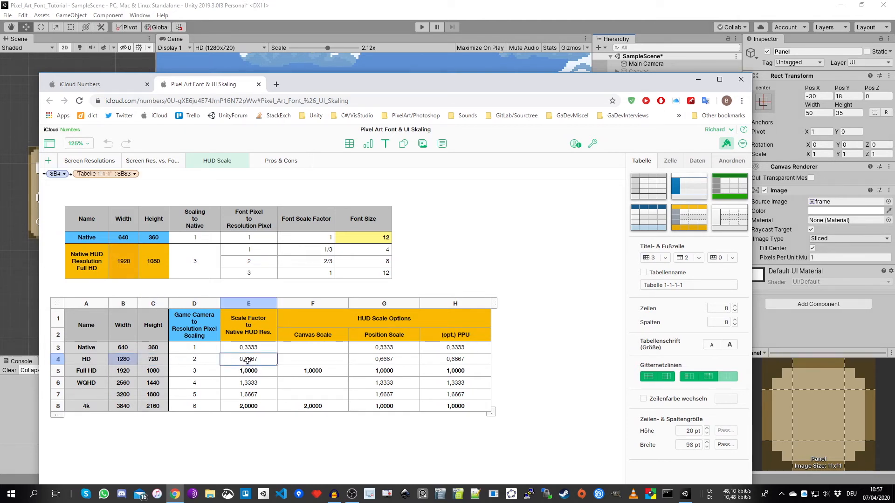
double_click(247, 361)
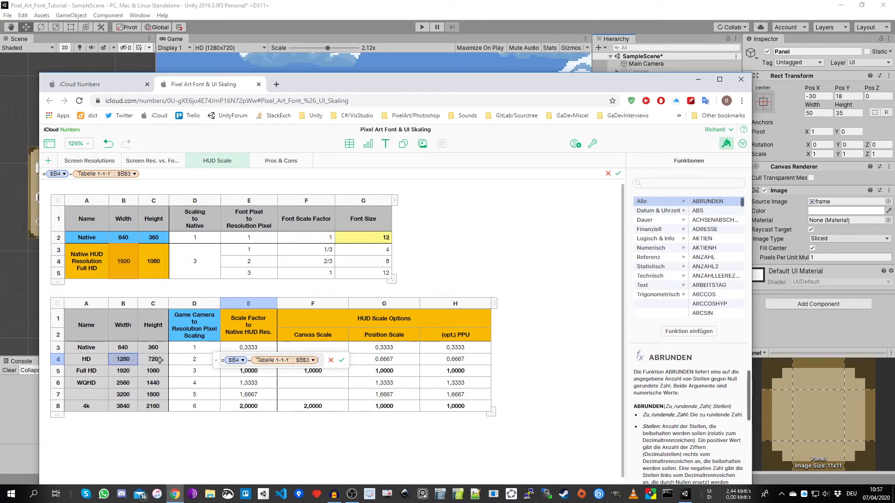
- Close the HD row's scale factor formula and examine the row's width, height and Scale Factor to Native HUD Res. entries
key(Return)
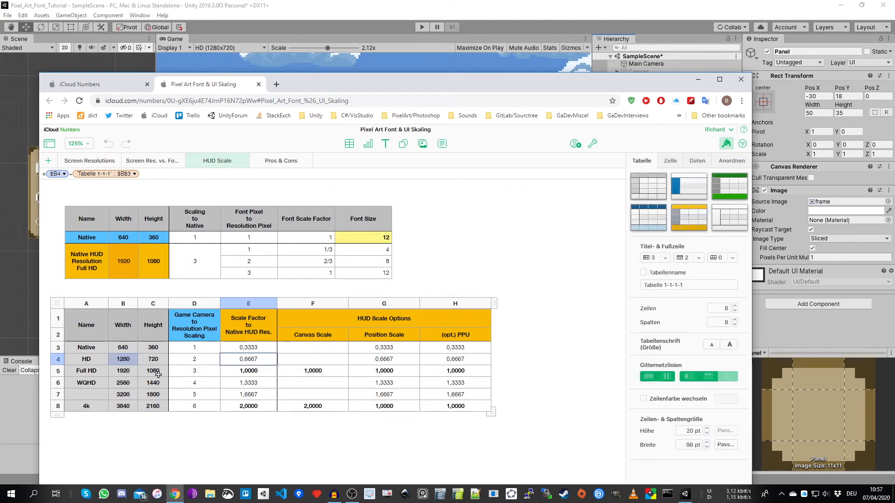
click(131, 360)
click(153, 360)
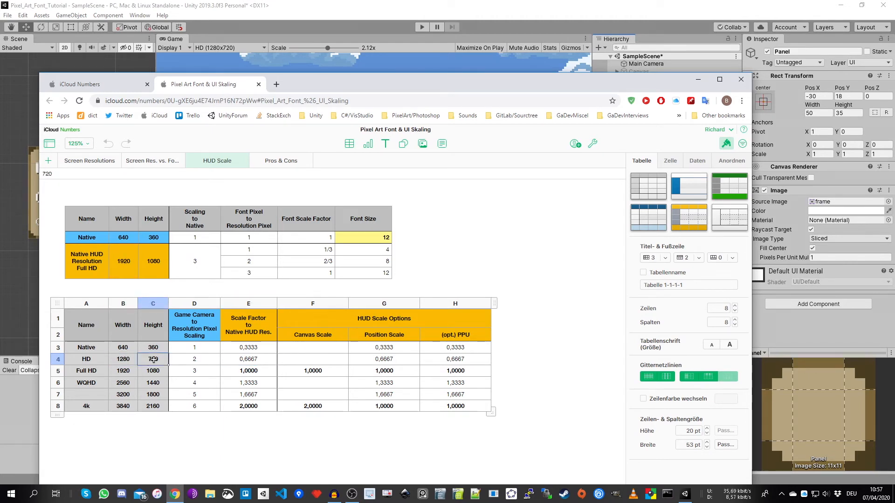
click(124, 360)
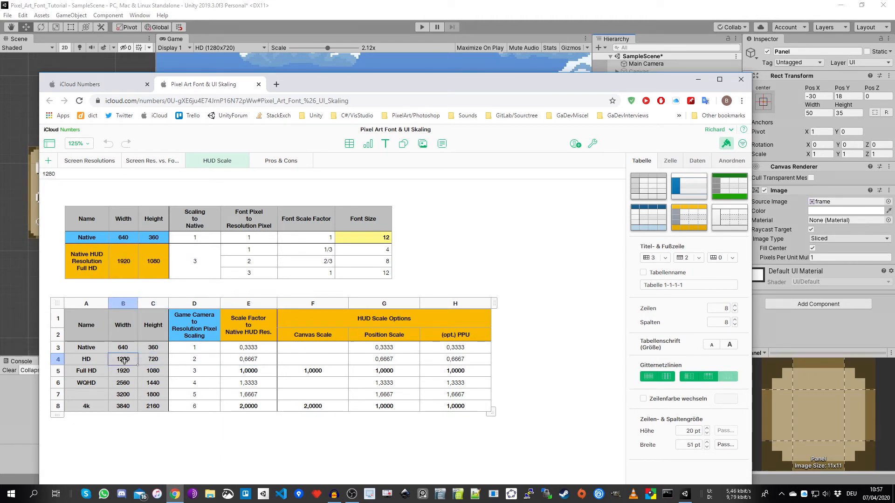
click(154, 361)
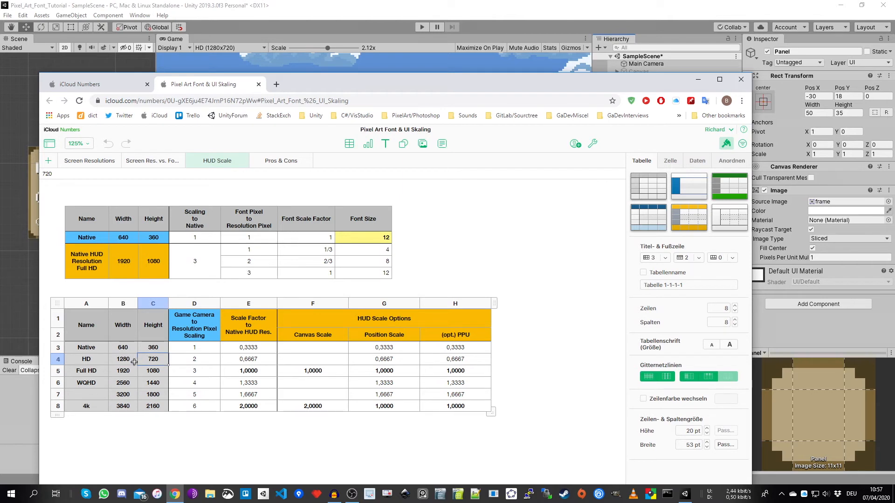
click(131, 362)
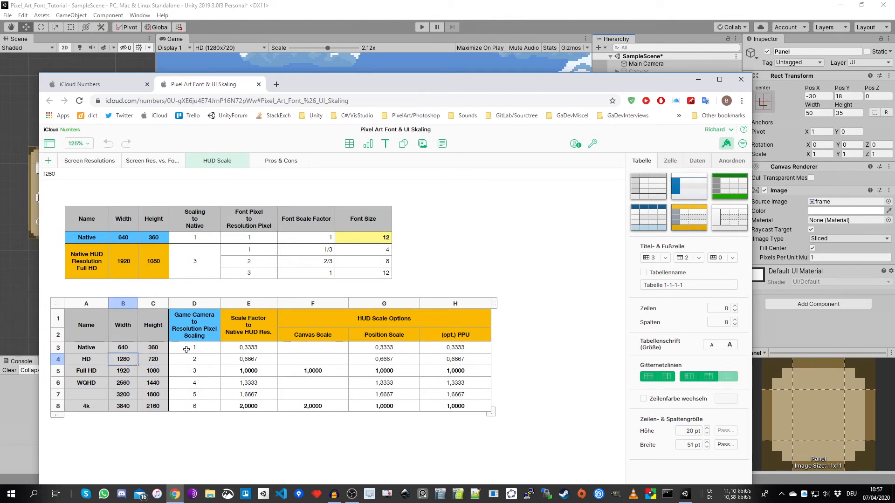
drag(342, 83, 346, 33)
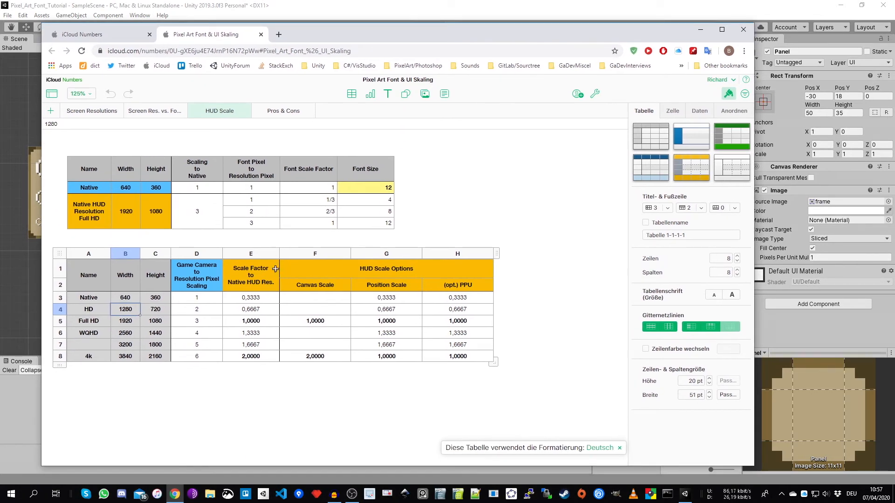
click(256, 310)
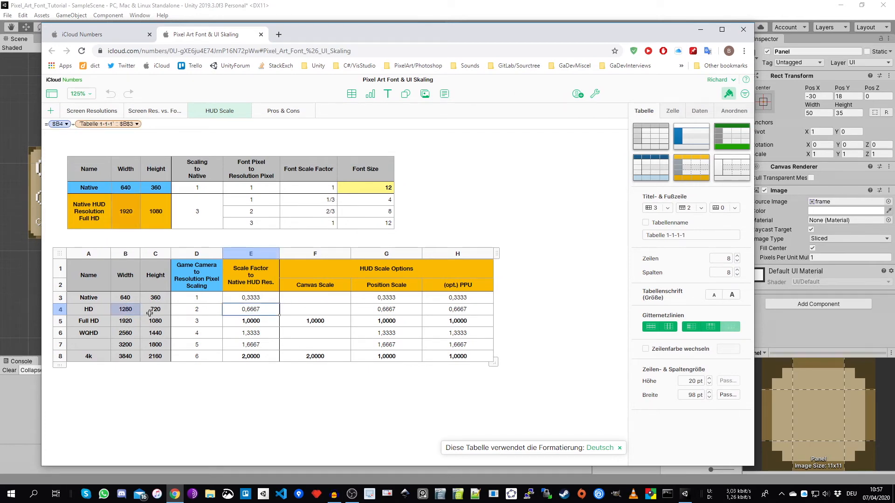
- Switch to Unity and multiply the position of Canvas (1)'s Panel by 0.667, entering -30*0.667 for Pos X and 18*0.667 for Pos Y
drag(444, 37, 402, 172)
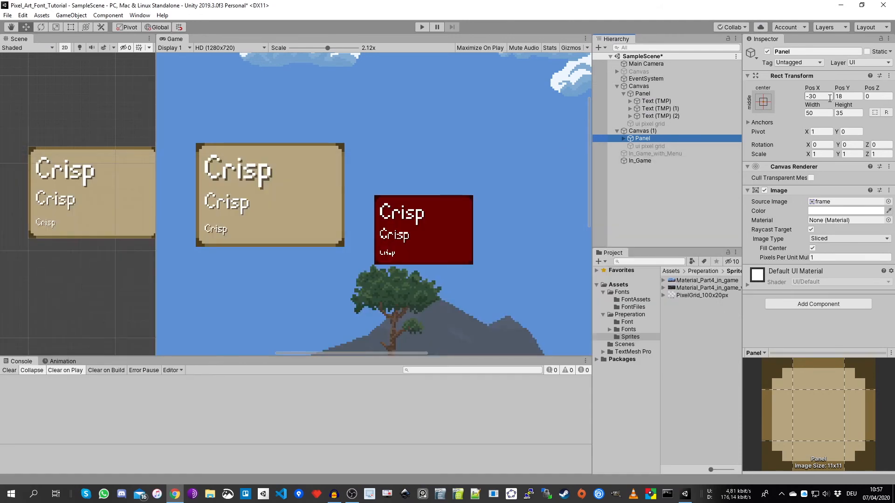
click(819, 97)
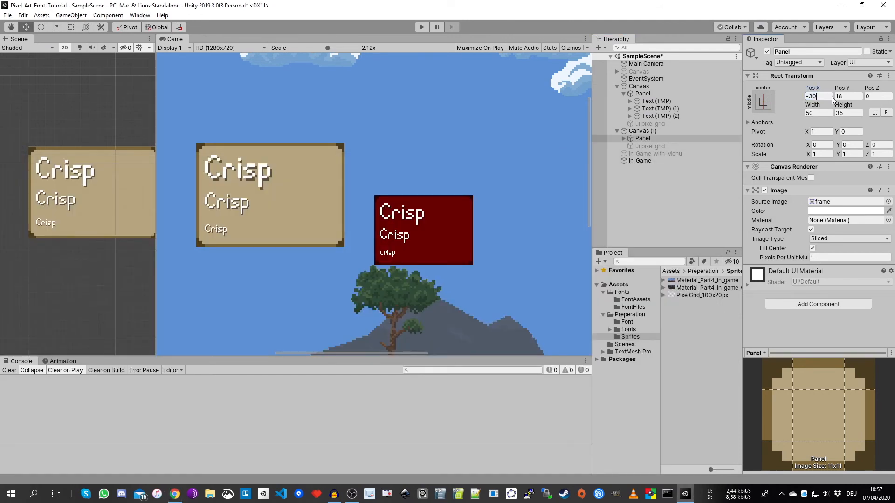
text(*0)
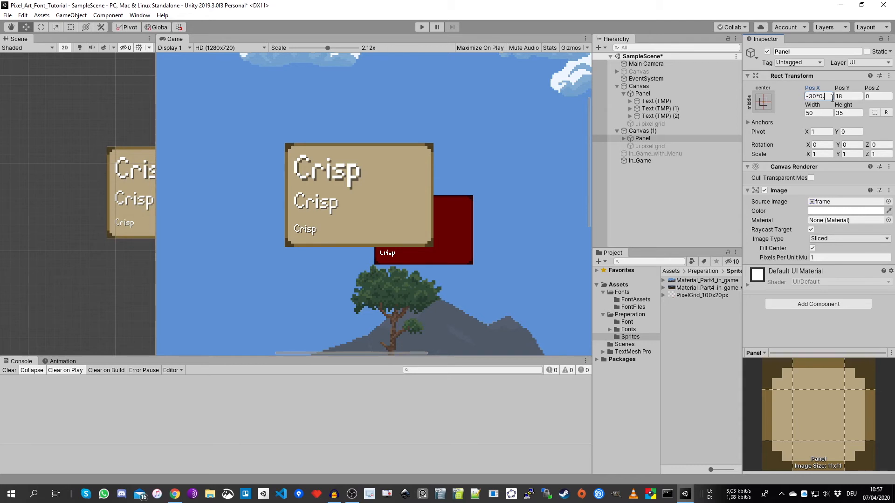
text(.667)
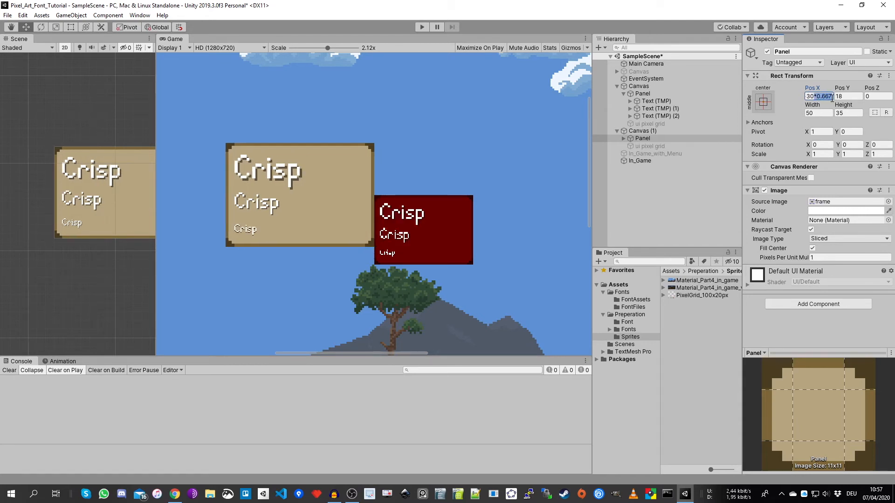
click(856, 96)
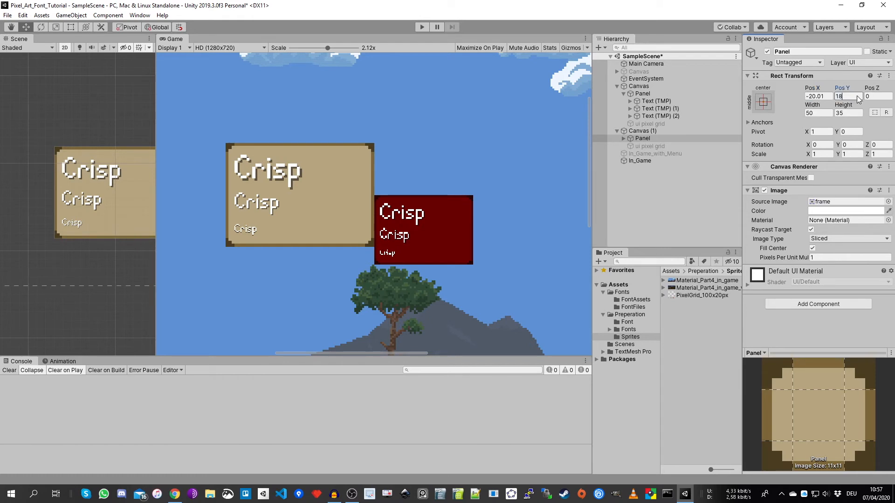
text(*0.667)
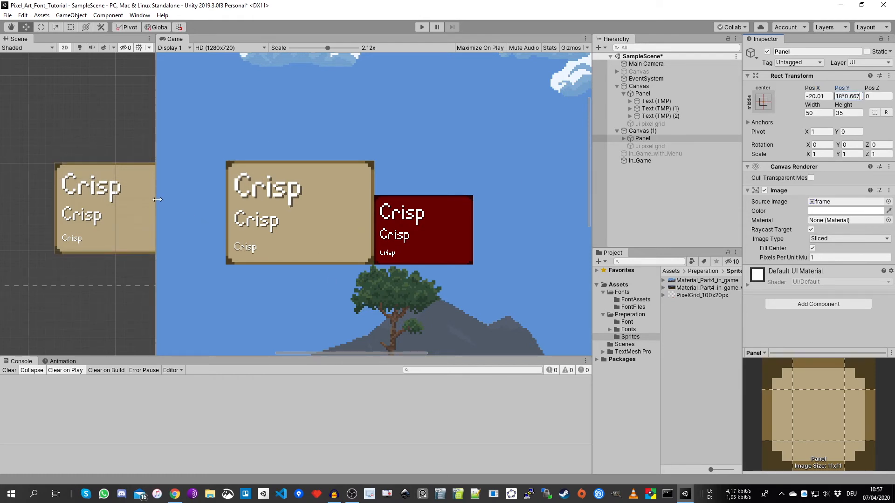
- Examine up close in the Scene view how the lower corners of the beige and dark red panels meet
drag(156, 226, 191, 227)
middle_drag(130, 258, 20, 232)
scroll(95, 217, up, 3)
scroll(95, 219, up, 8)
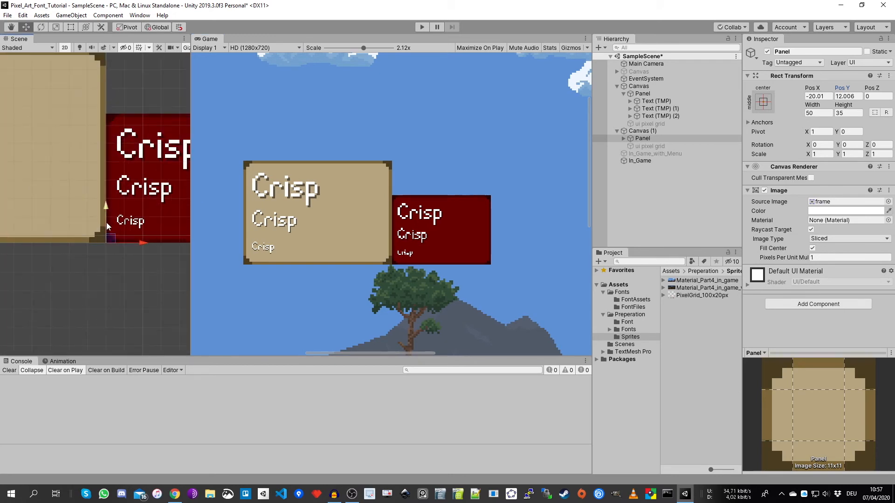
scroll(95, 247, up, 3)
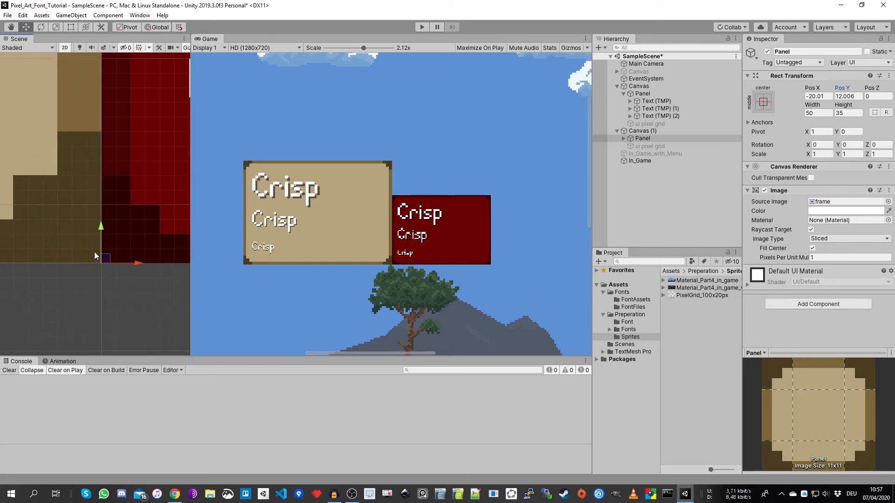
middle_drag(124, 153, 126, 218)
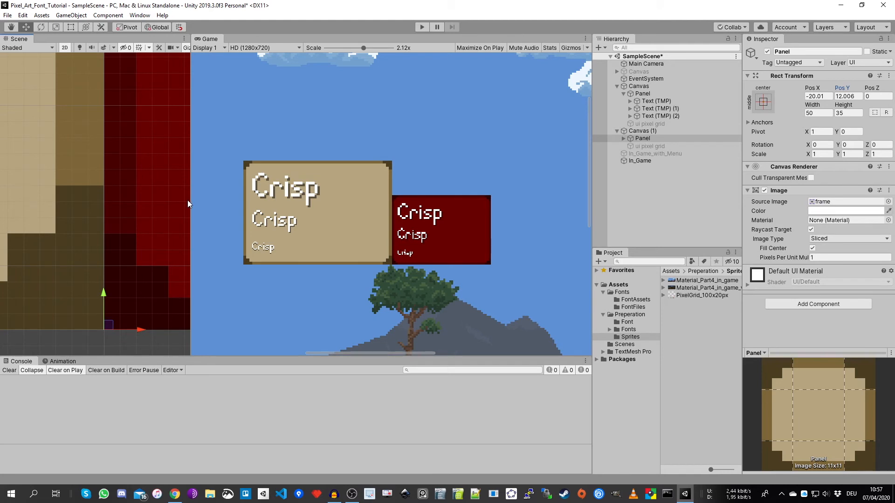
drag(191, 199, 223, 197)
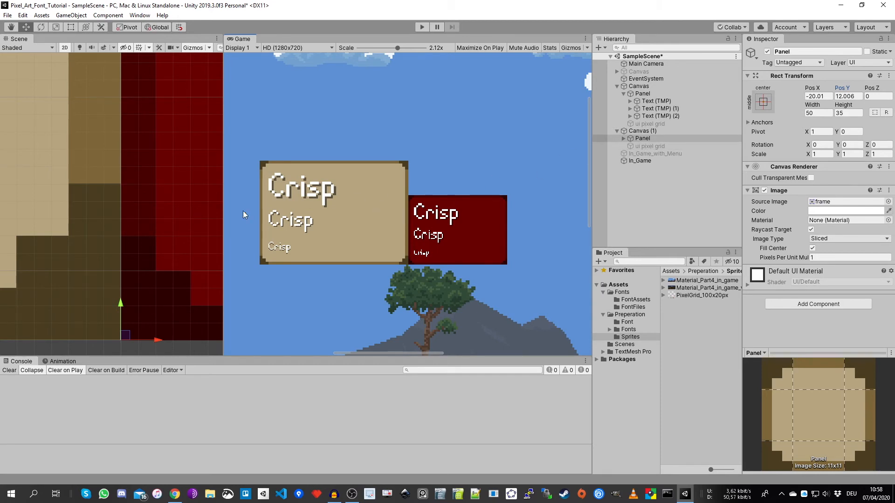
- Try a Reference Pixels Per Unit of 16*0.667 on Canvas (1)'s Canvas Scaler, inspect the beige panel, and restore the value to 16
click(655, 131)
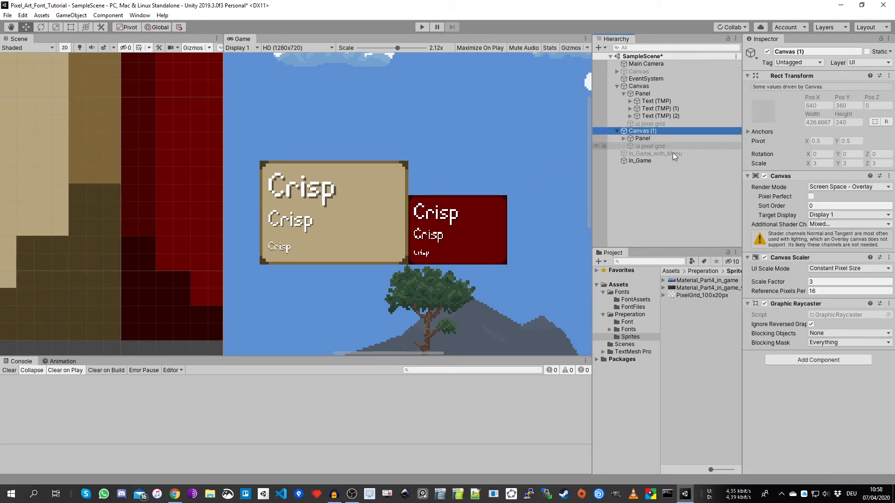
click(841, 290)
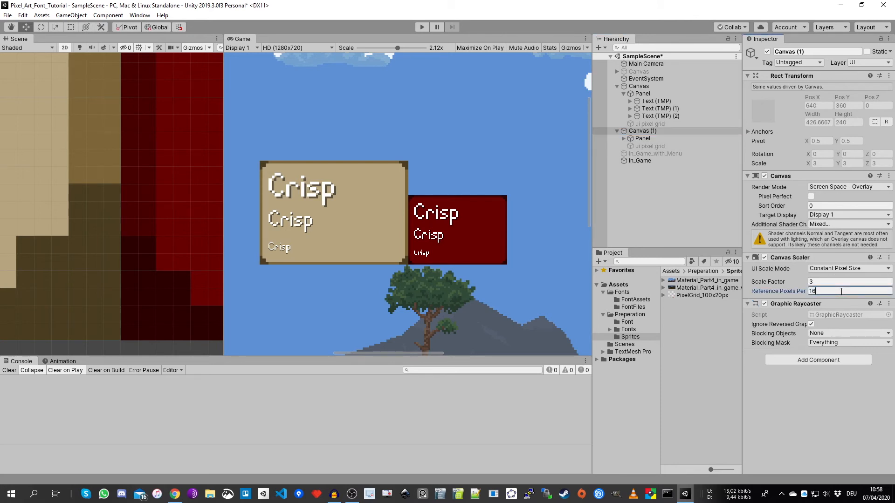
text(*0.667)
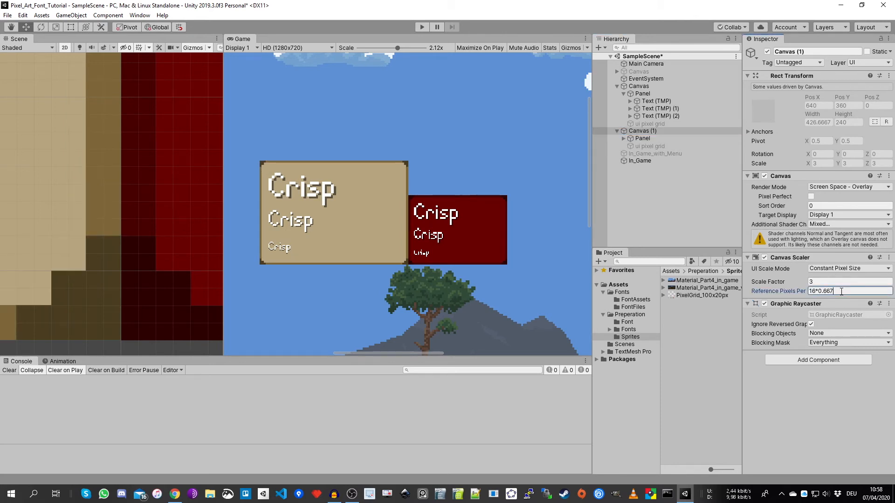
key(Return)
scroll(172, 240, down, 9)
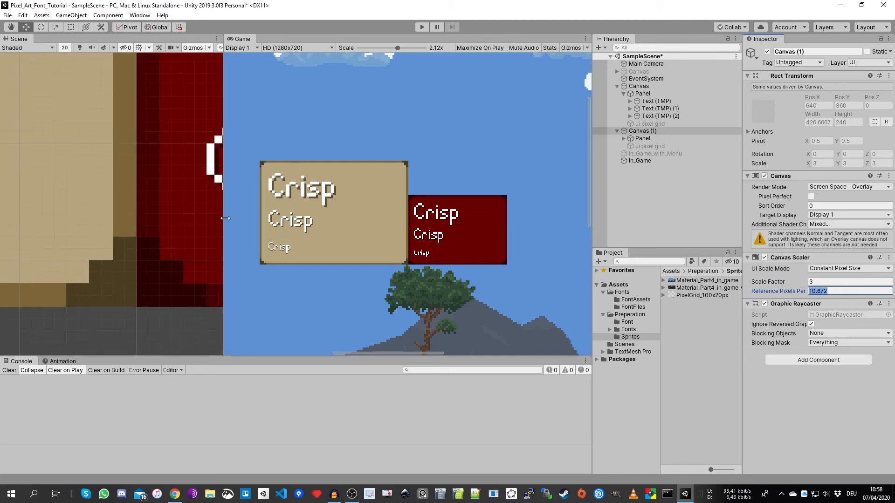
drag(224, 270, 285, 275)
scroll(213, 276, down, 15)
middle_drag(64, 212, 201, 241)
scroll(181, 194, up, 3)
click(841, 290)
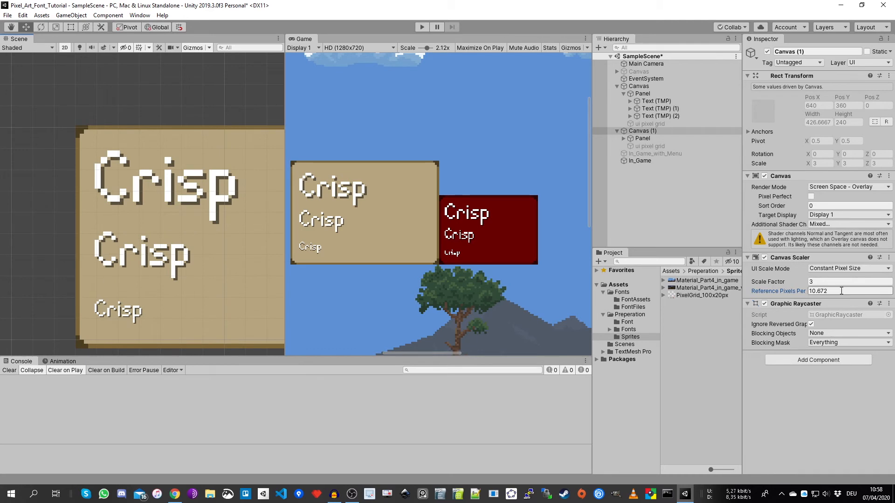
text(16)
- Compare the beige panel's frame pixels with the pixels of its Crisp texts up close in the Scene view
scroll(100, 184, up, 6)
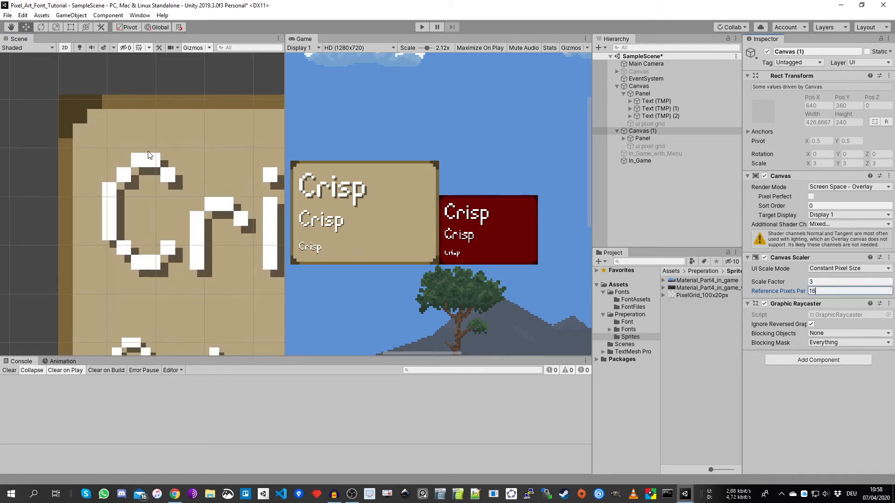
scroll(125, 153, up, 5)
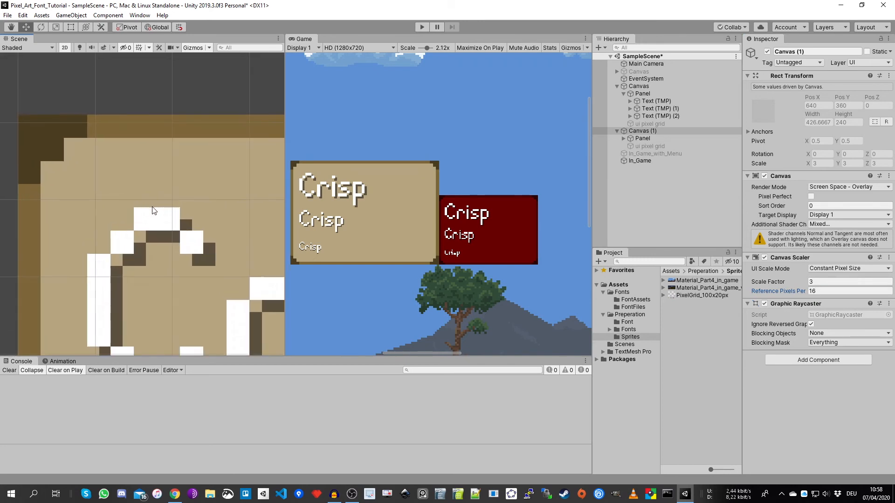
scroll(34, 232, up, 3)
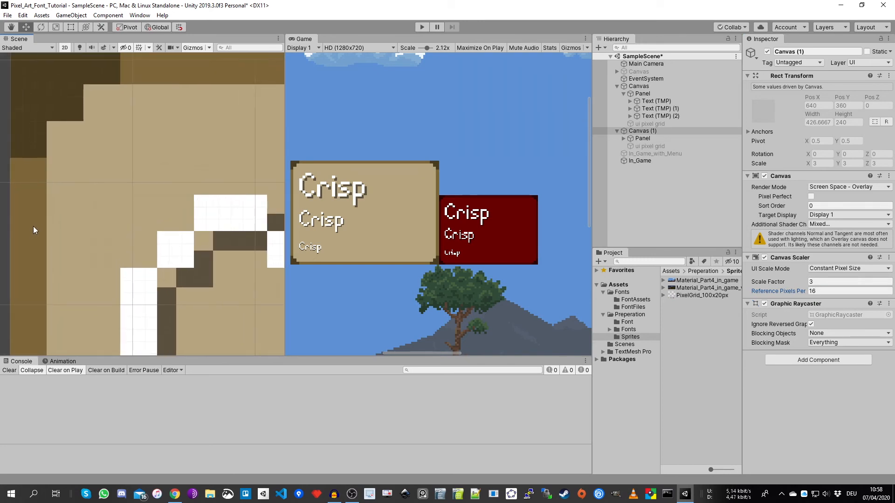
scroll(31, 210, up, 2)
scroll(33, 194, down, 1)
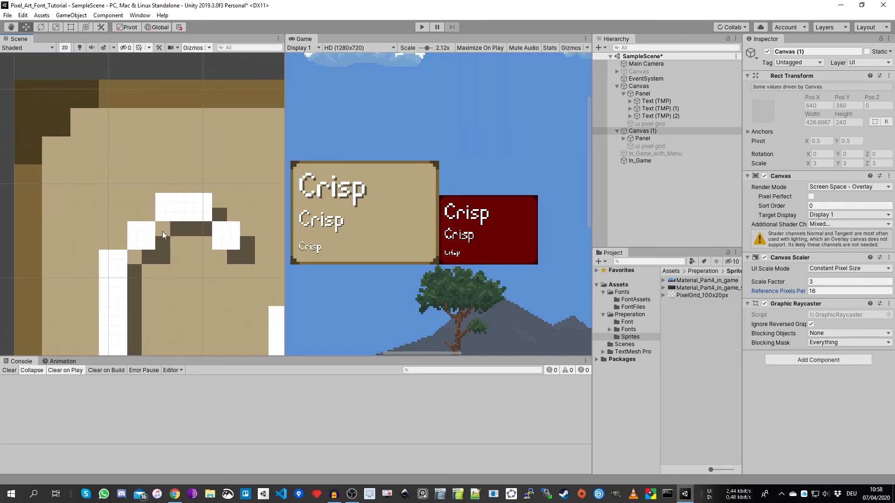
middle_drag(208, 232, 131, 214)
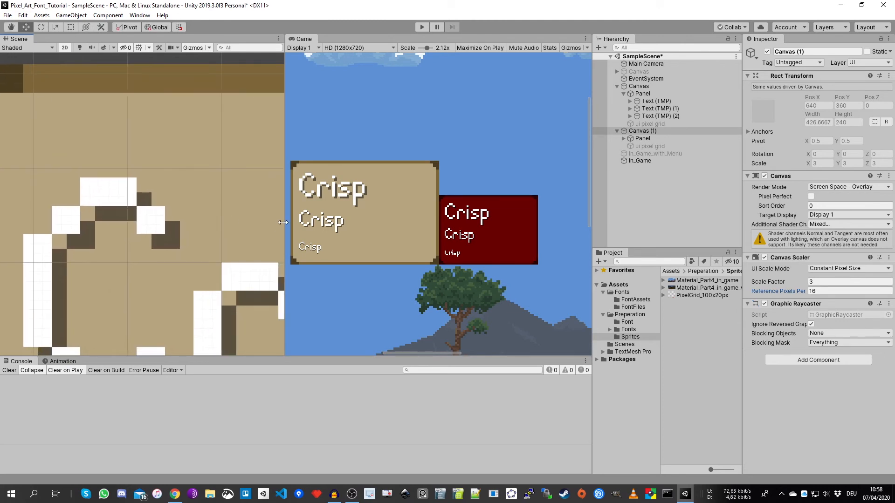
drag(282, 222, 213, 219)
scroll(122, 192, down, 4)
scroll(139, 116, down, 1)
scroll(96, 297, up, 5)
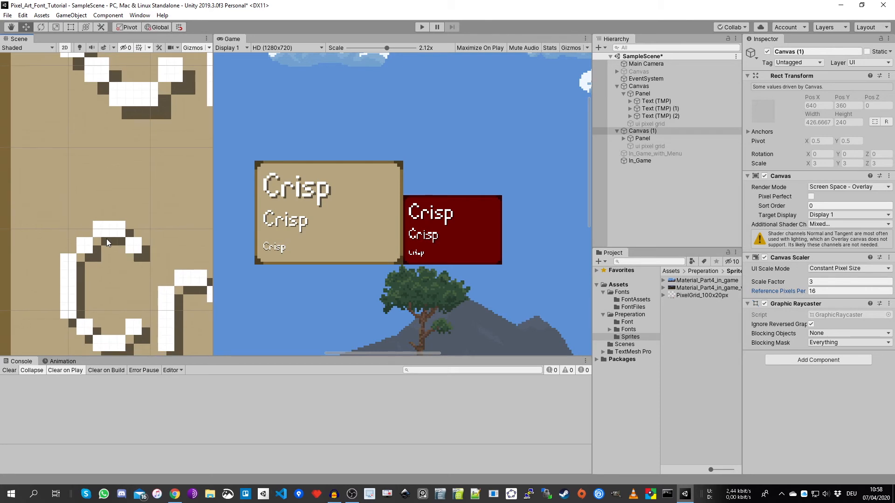
scroll(101, 205, down, 6)
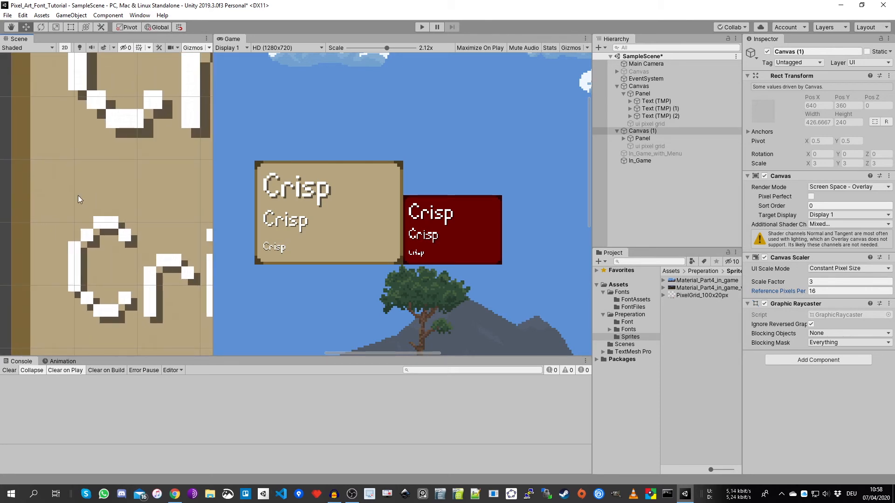
middle_drag(144, 238, 73, 229)
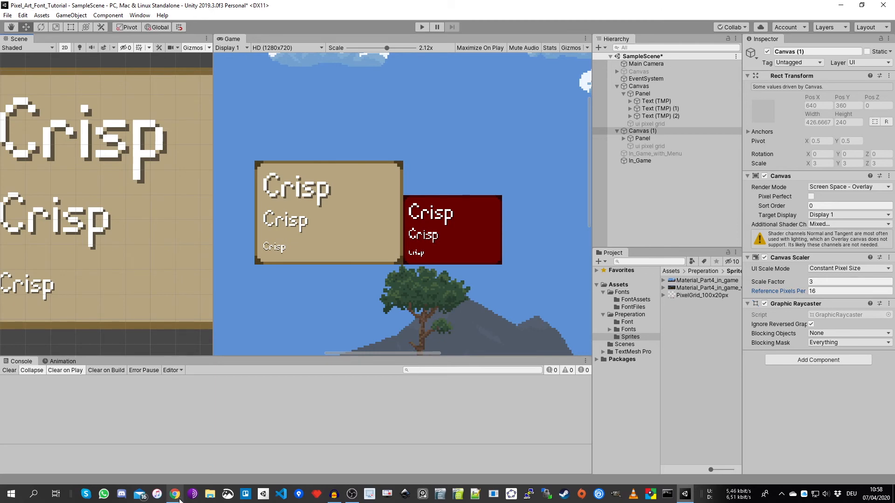
- Check the HD and WQHD scale factors in the browser's HUD Scale sheet, and return to Unity with Canvas (1)'s Panel selected
click(181, 475)
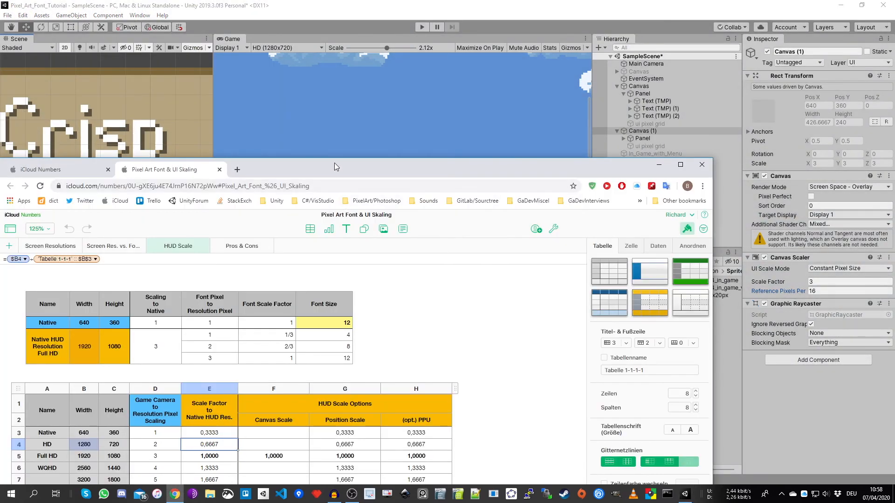
drag(336, 167, 393, 31)
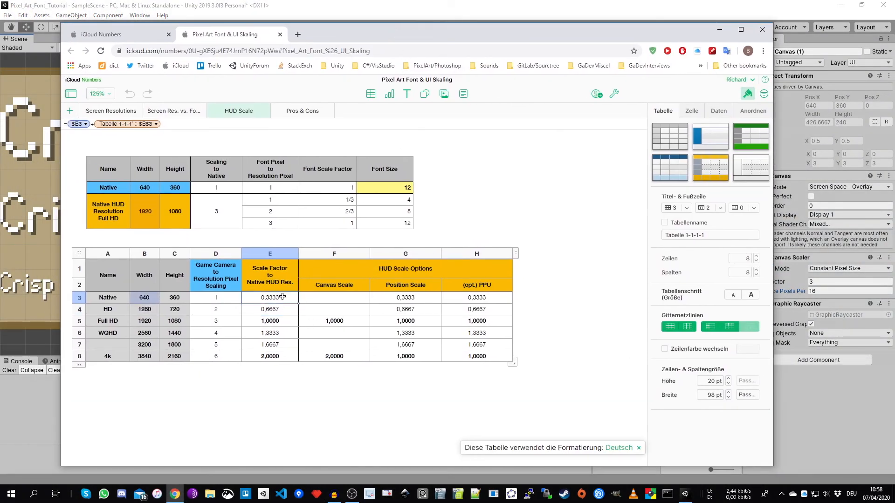
click(276, 336)
click(283, 311)
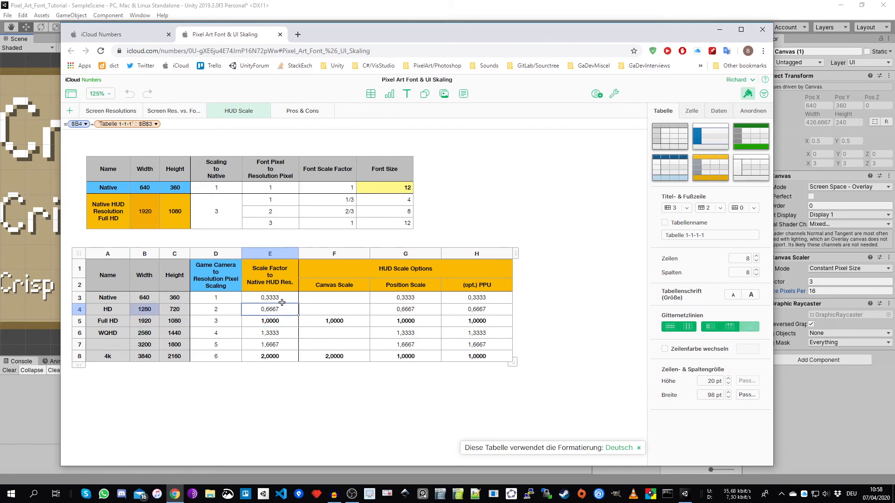
click(282, 333)
drag(487, 36, 445, 247)
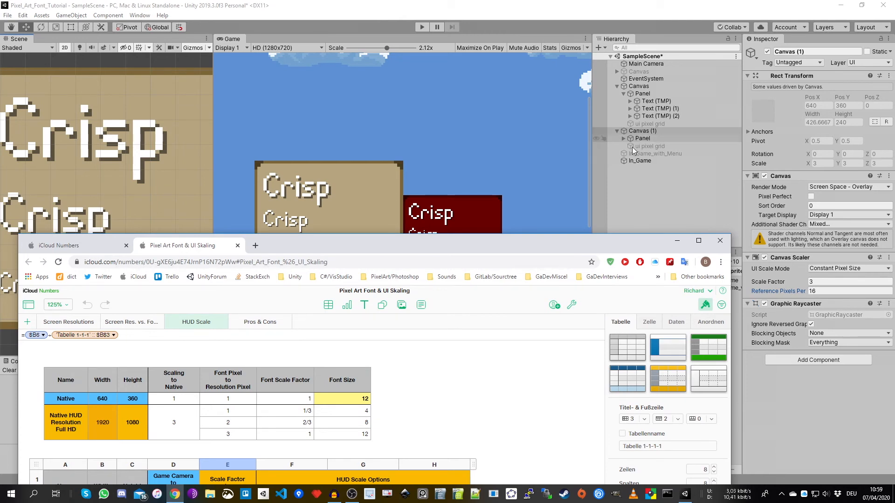
click(655, 137)
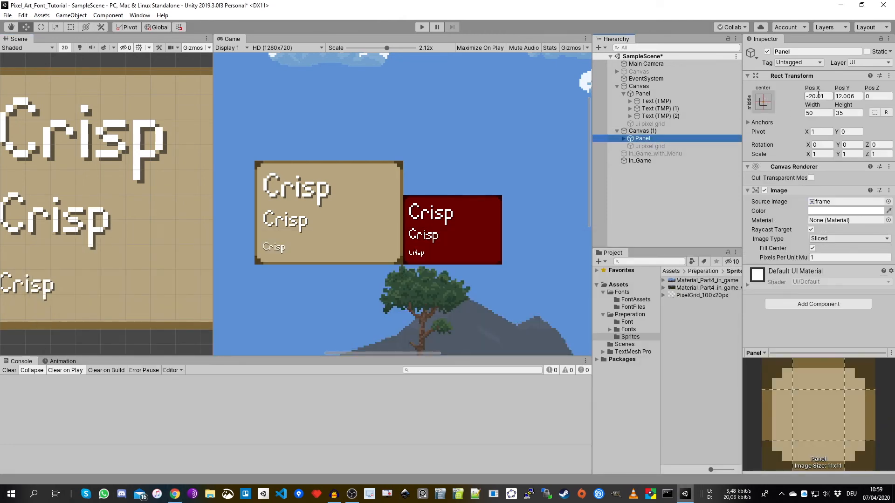
- Check the 4k row's scale factor in the browser's HUD Scale sheet and return to Unity
click(174, 492)
drag(367, 250, 380, 34)
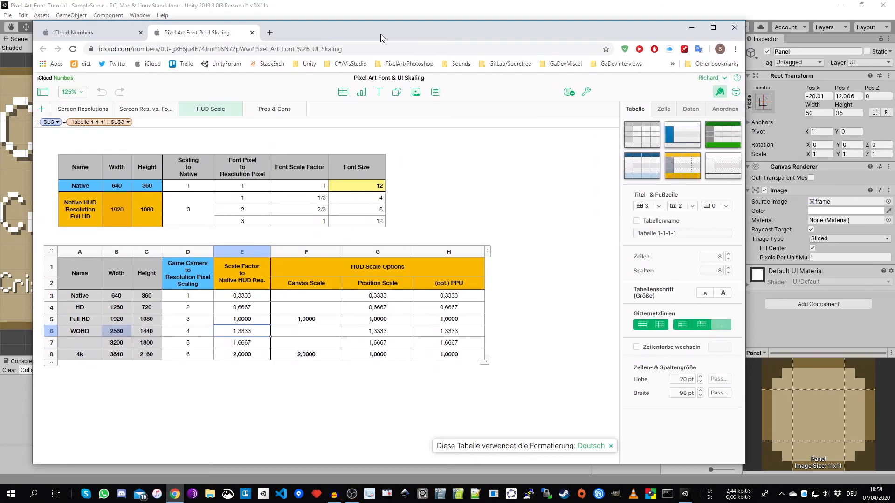
click(249, 355)
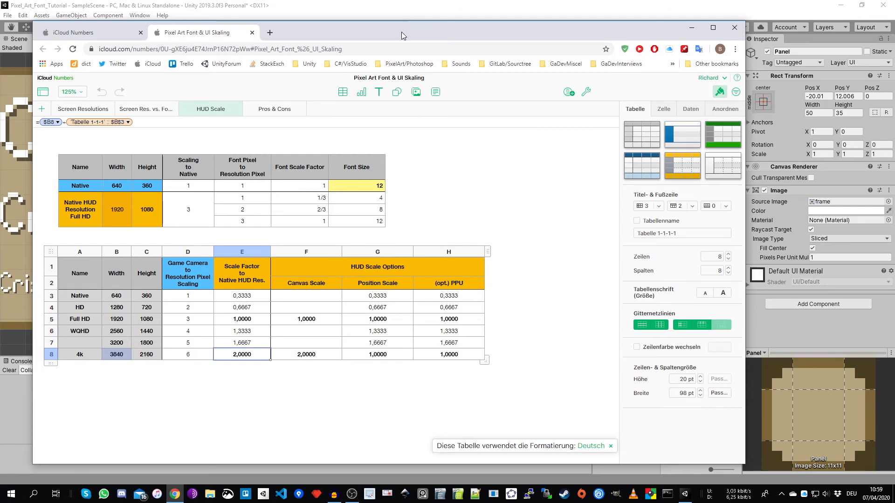
drag(402, 32, 396, 88)
click(387, 6)
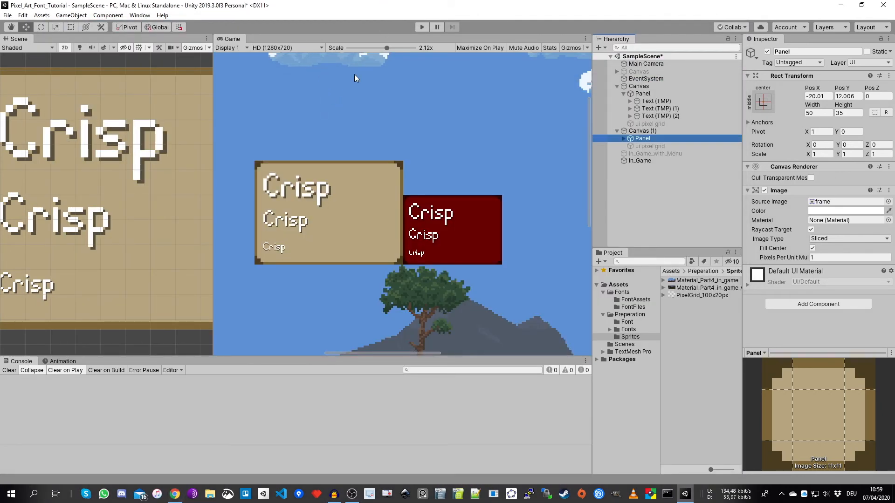
- Set the position of Canvas (1)'s Panel to Pos X -30 and Pos Y 18, matching the Panel in Canvas
click(820, 96)
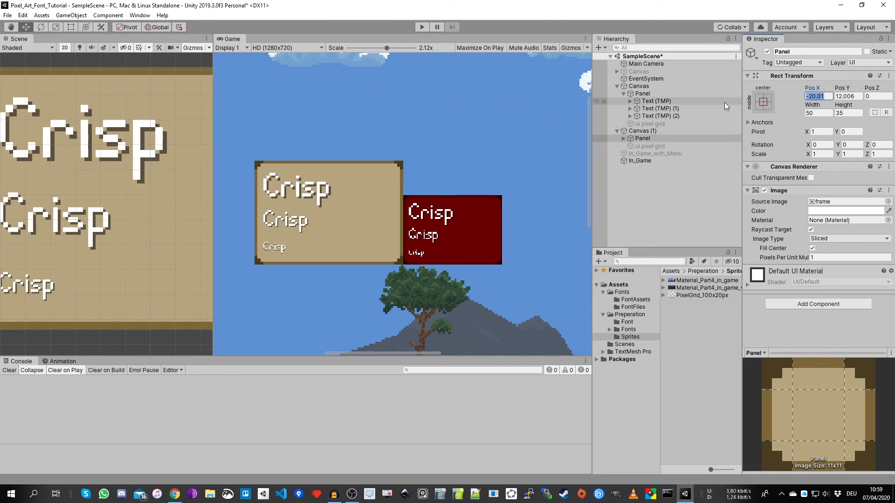
click(667, 94)
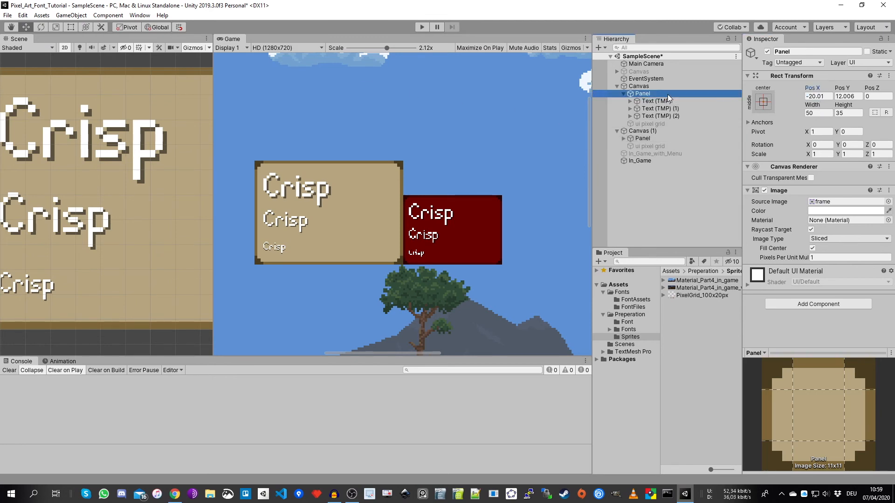
click(820, 96)
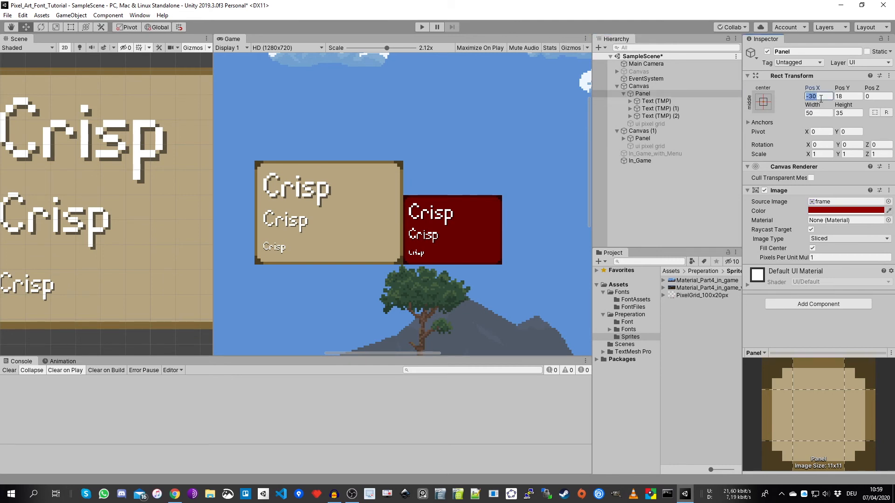
click(642, 139)
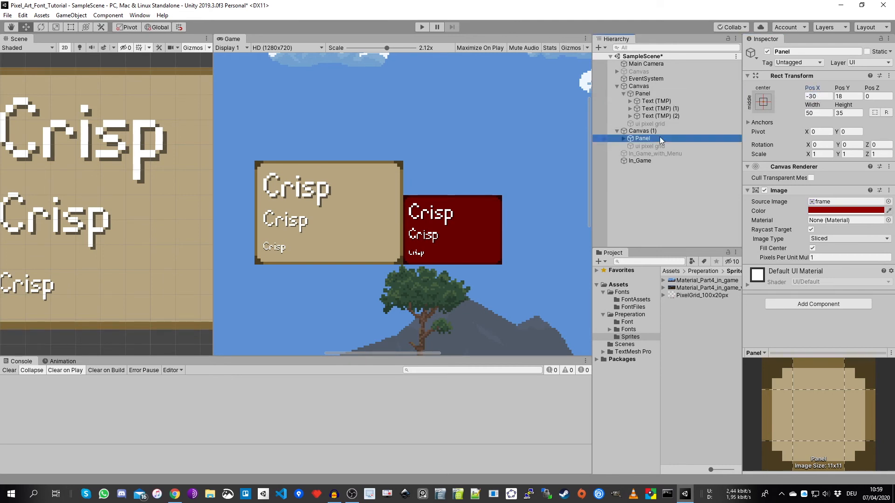
click(818, 96)
text(-30)
click(855, 98)
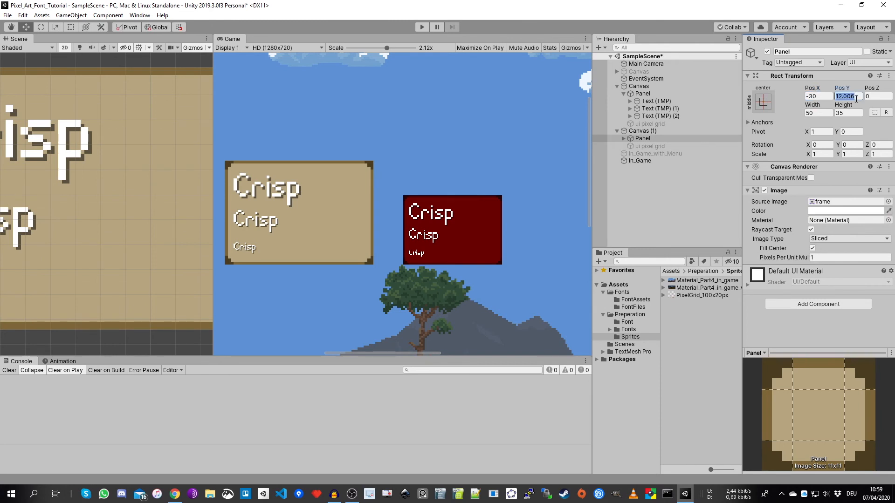
text(18)
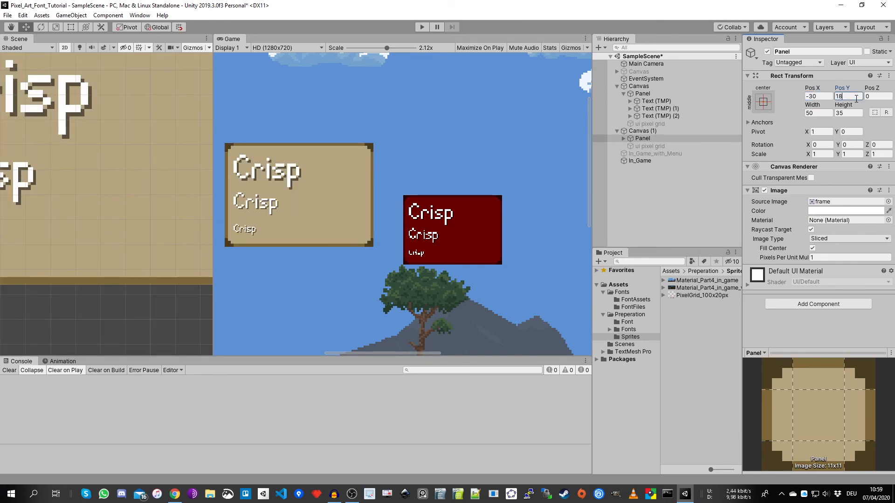
- Switch the Game view resolution to 4k (3840x2160) and bring both panels into view in the Scene view
click(274, 49)
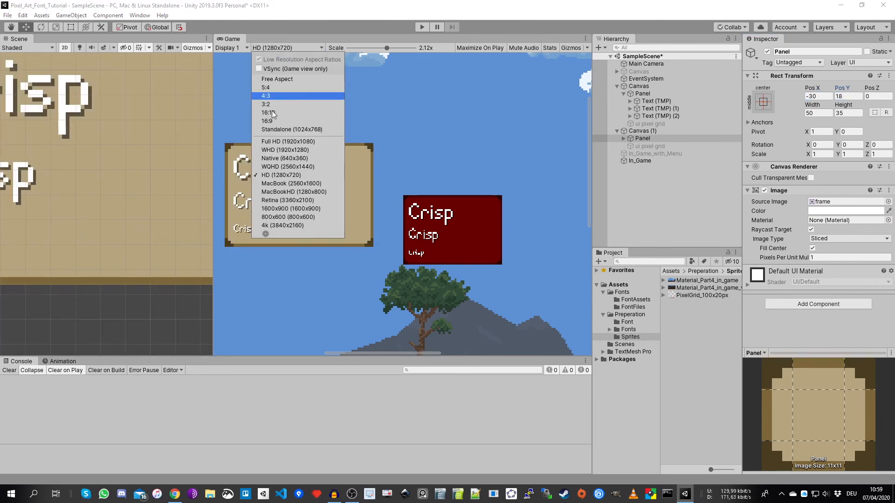
click(288, 225)
drag(213, 214, 238, 208)
scroll(377, 242, down, 10)
scroll(103, 210, down, 15)
middle_drag(144, 182, 61, 244)
scroll(102, 219, up, 12)
scroll(134, 226, down, 1)
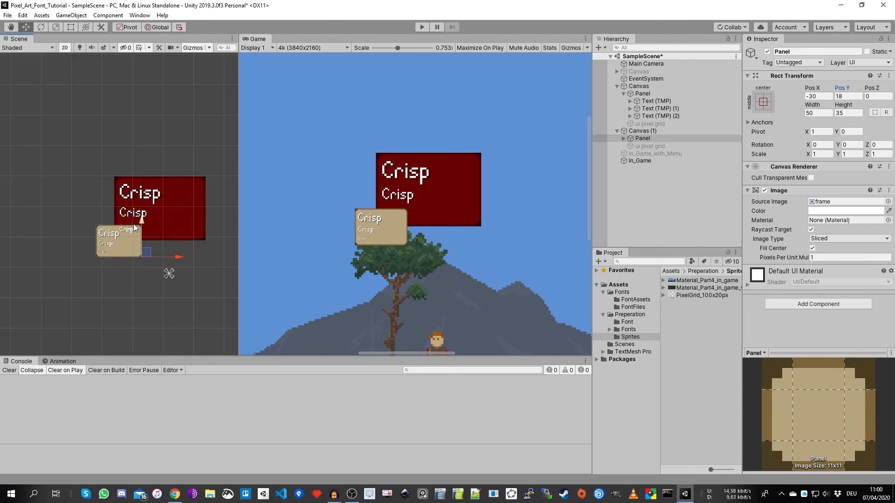
- Set the Scale Factor of Canvas (1)'s Canvas Scaler to 3*2 and compare the two panels
click(642, 131)
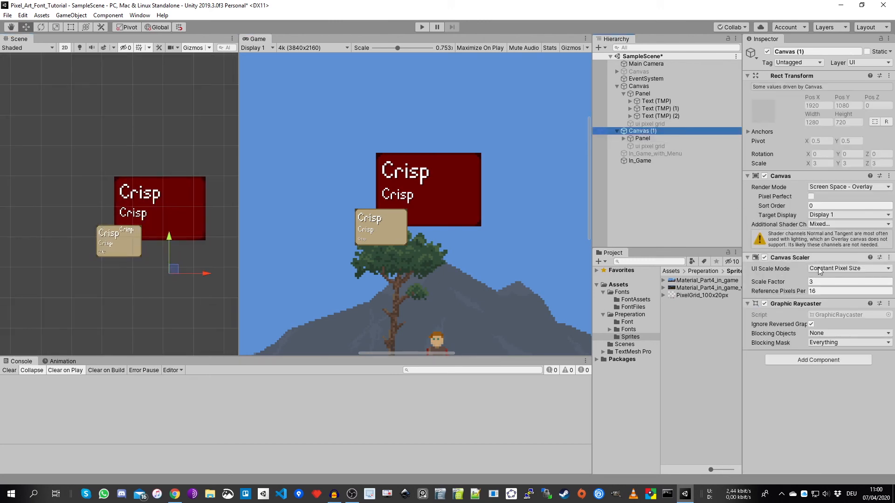
click(834, 283)
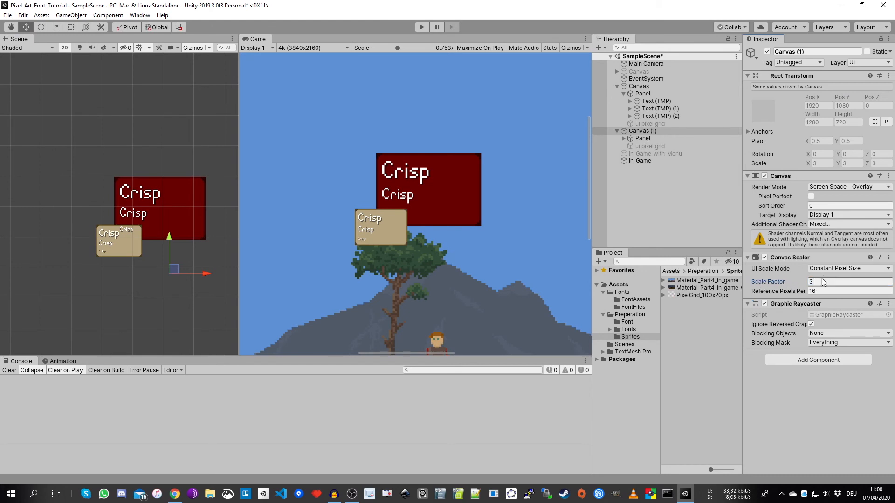
text(*2)
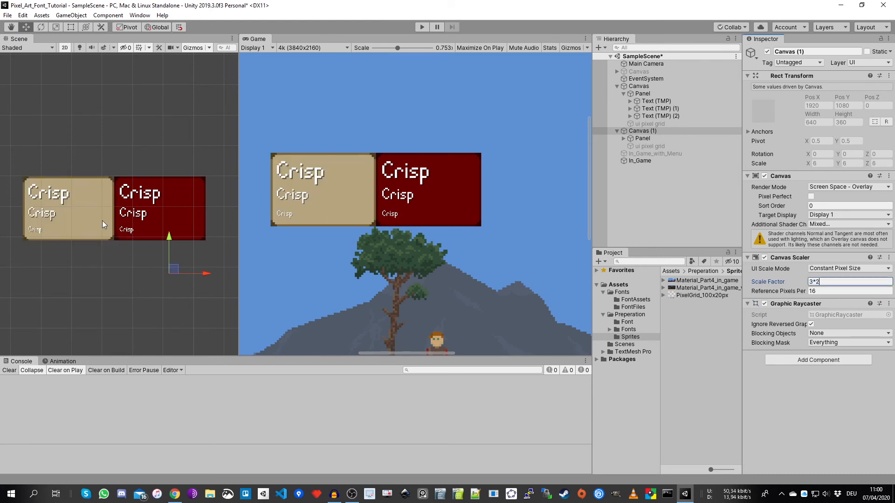
scroll(103, 222, up, 2)
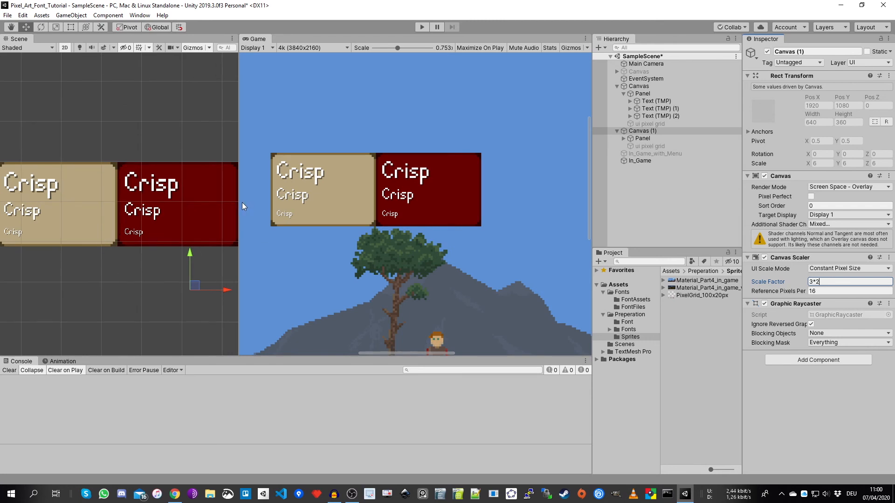
drag(241, 203, 226, 208)
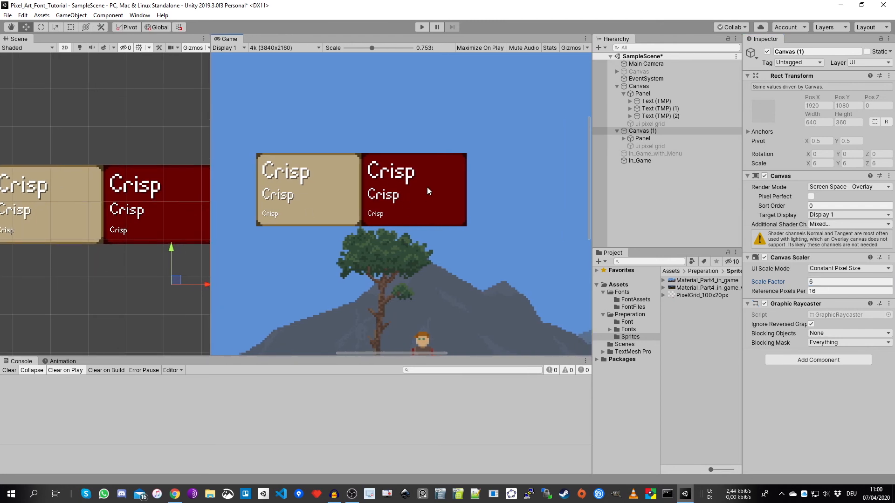
- Compare Canvas's scaler settings with the 4k row of the browser's HUD Scale sheet, and review Canvas (1) and its Panel in Unity
click(642, 93)
click(639, 86)
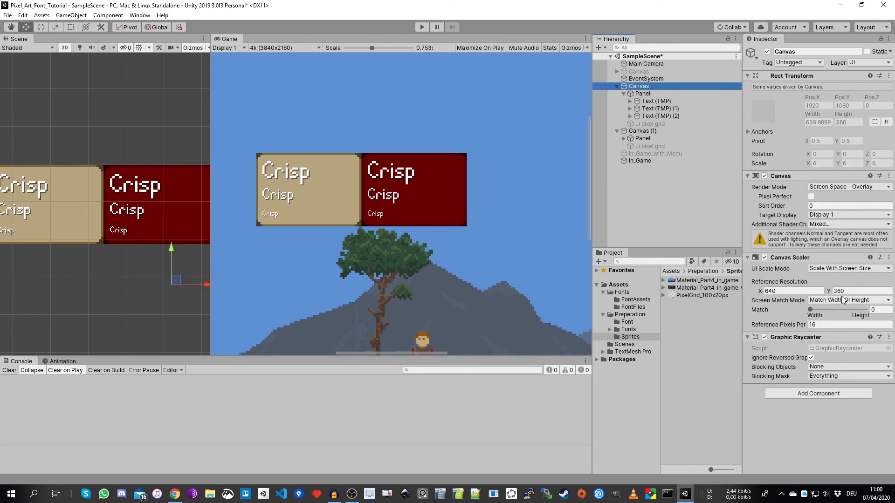
click(181, 493)
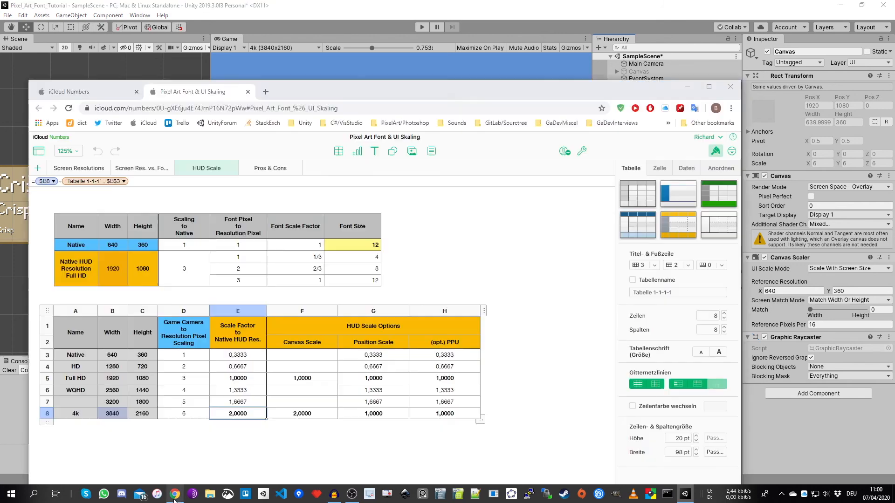
click(186, 414)
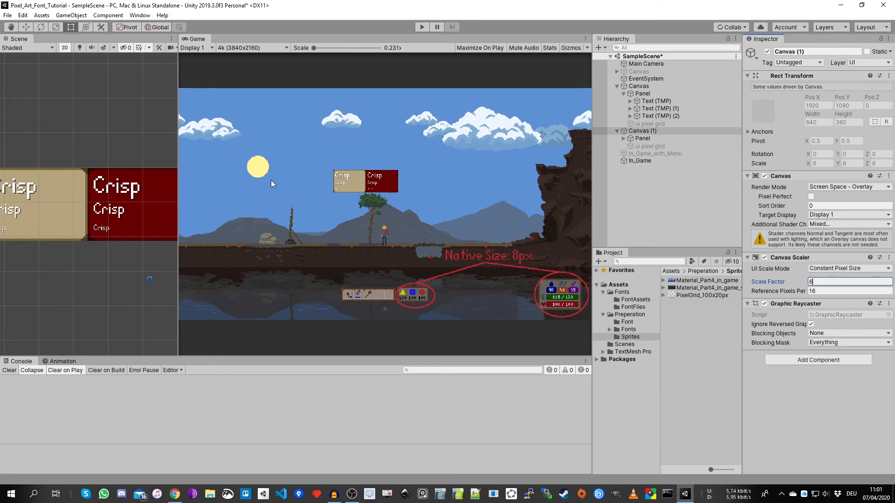
click(647, 139)
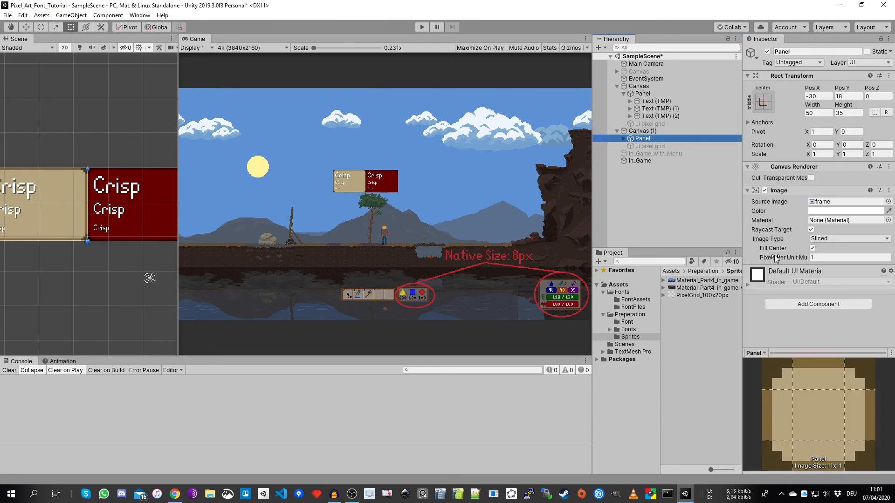
click(650, 131)
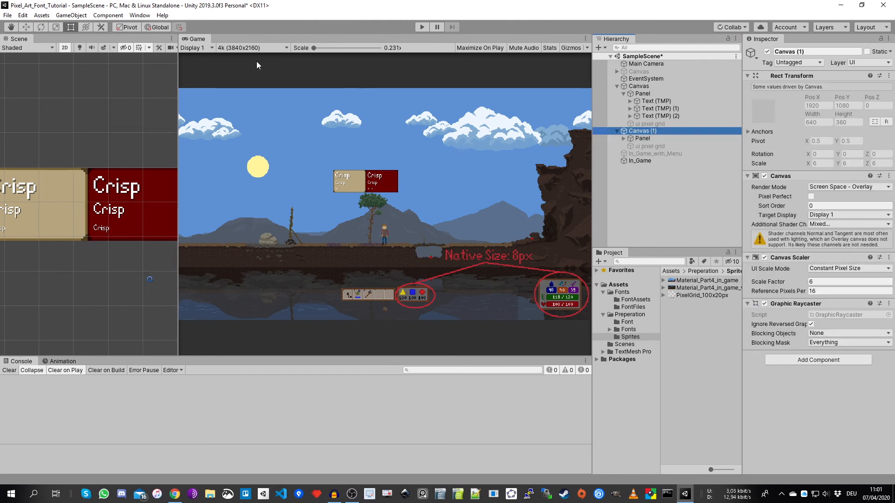
- Try a Scale Factor of 3 on Canvas (1) at Native (640x360) resolution and inspect both panels in the maximized Game view
click(820, 282)
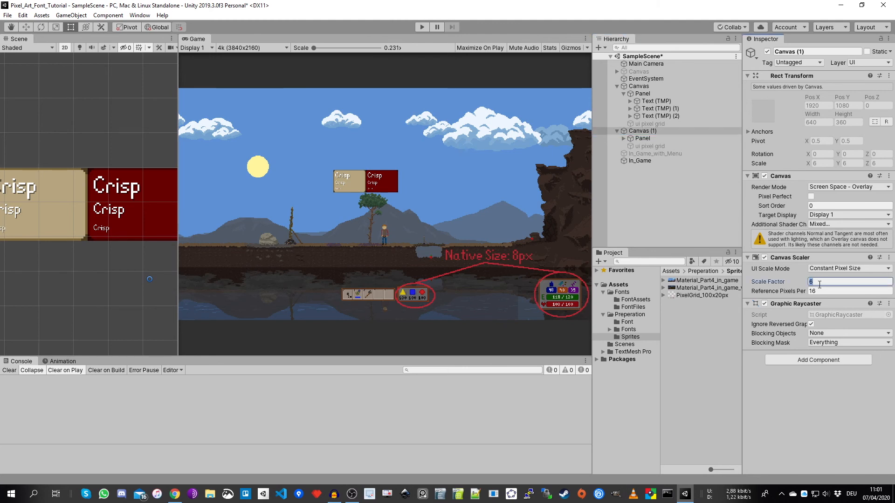
text(3)
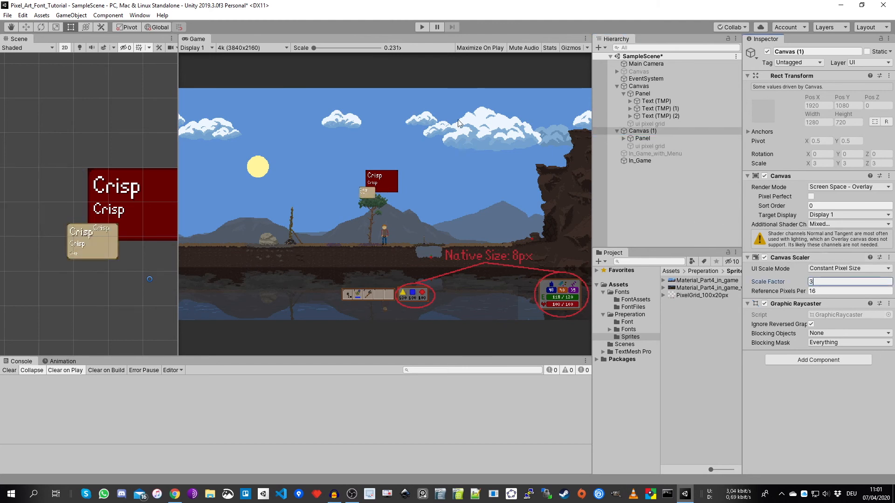
click(253, 48)
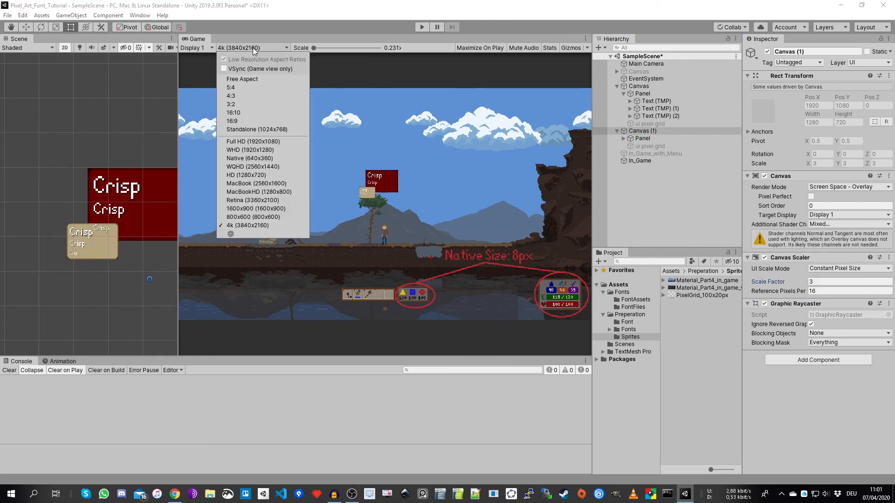
click(252, 159)
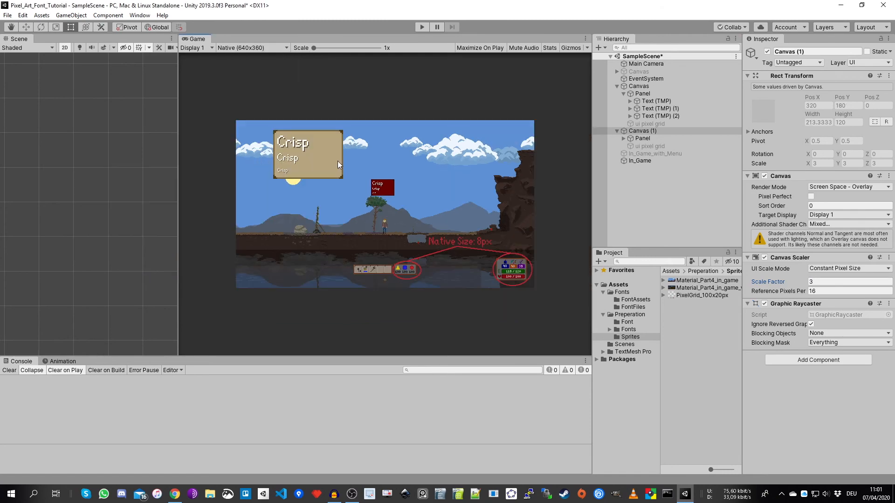
click(586, 38)
click(613, 73)
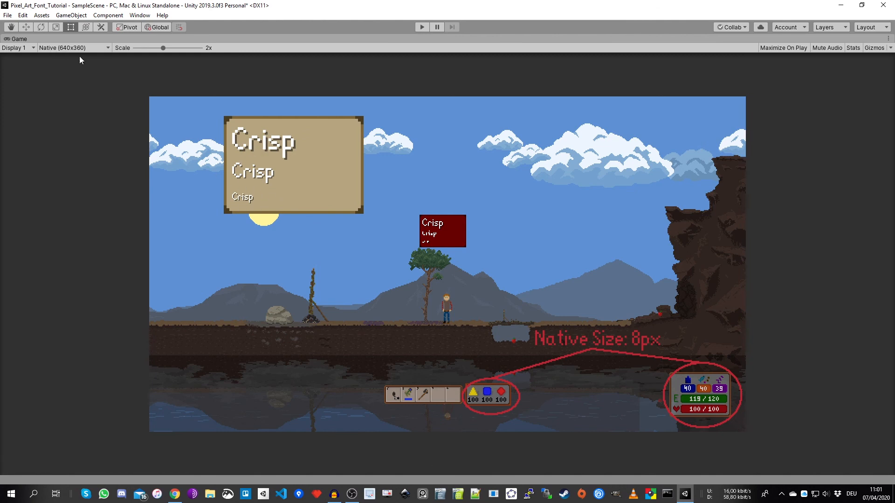
click(888, 38)
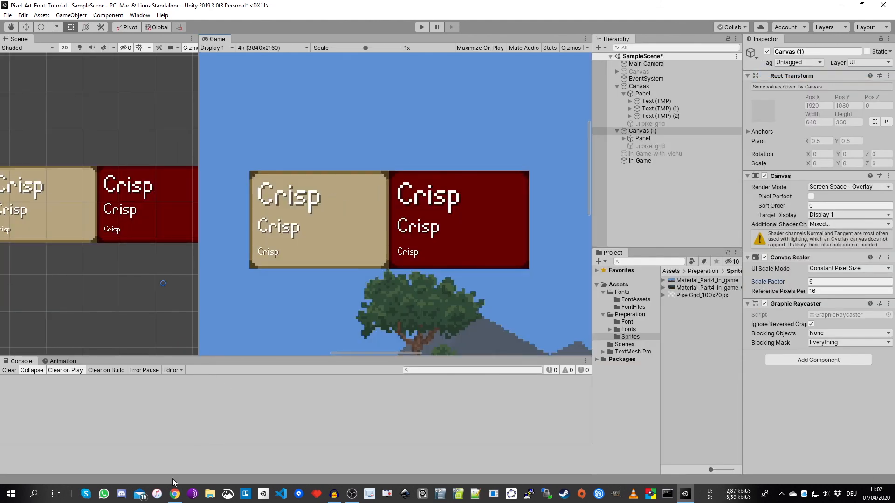
- Switch to the browser's Pros & Cons sheet and review the use case and cons of the Constant Pixel Size canvas
click(175, 495)
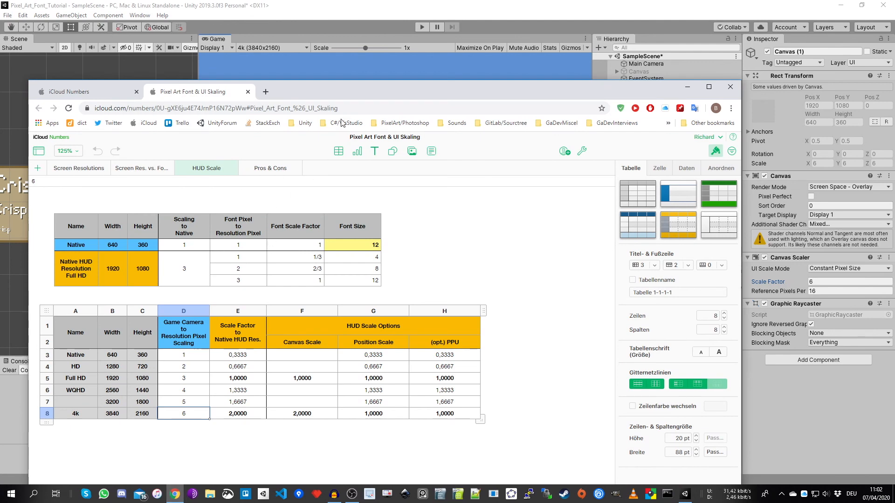
drag(342, 88, 343, 30)
click(271, 121)
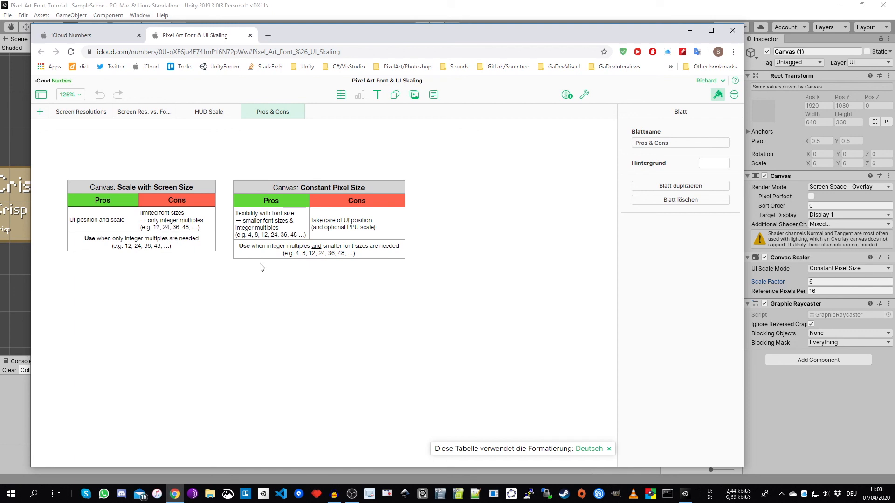
click(274, 249)
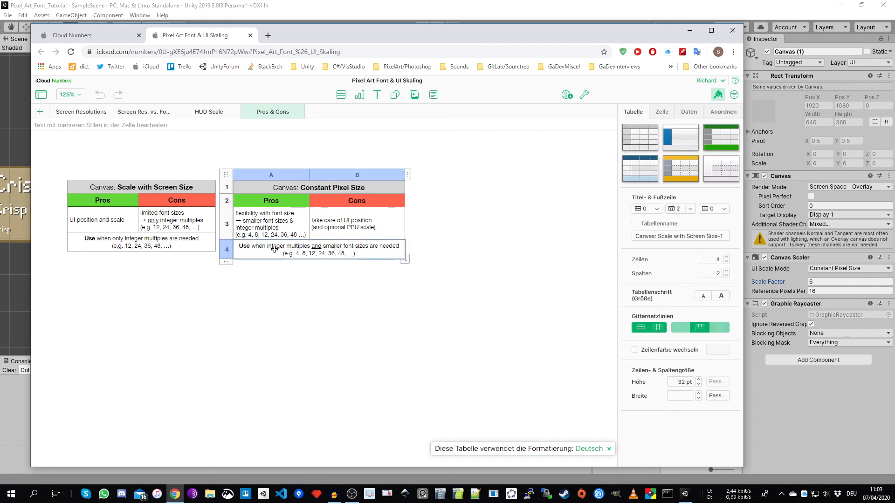
click(294, 273)
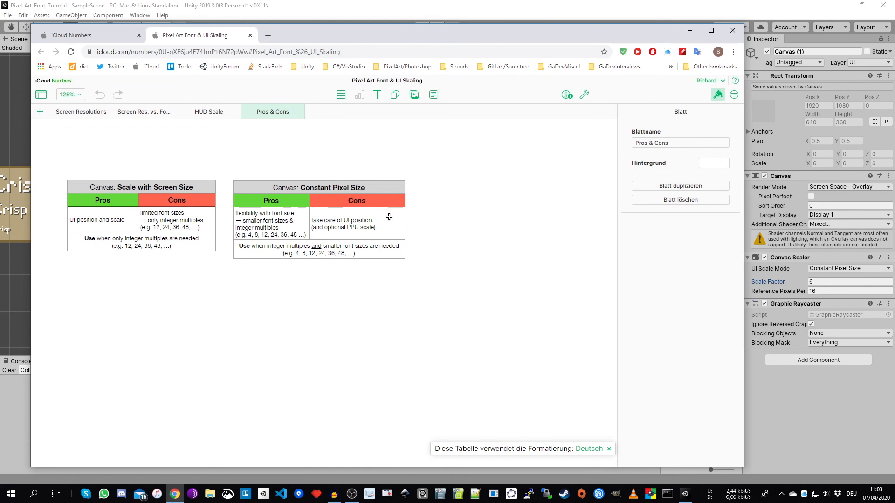
click(357, 235)
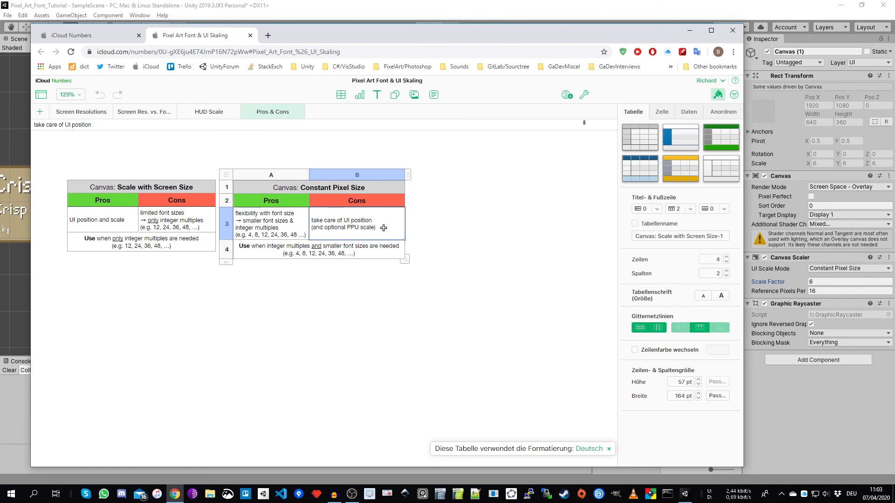
click(438, 233)
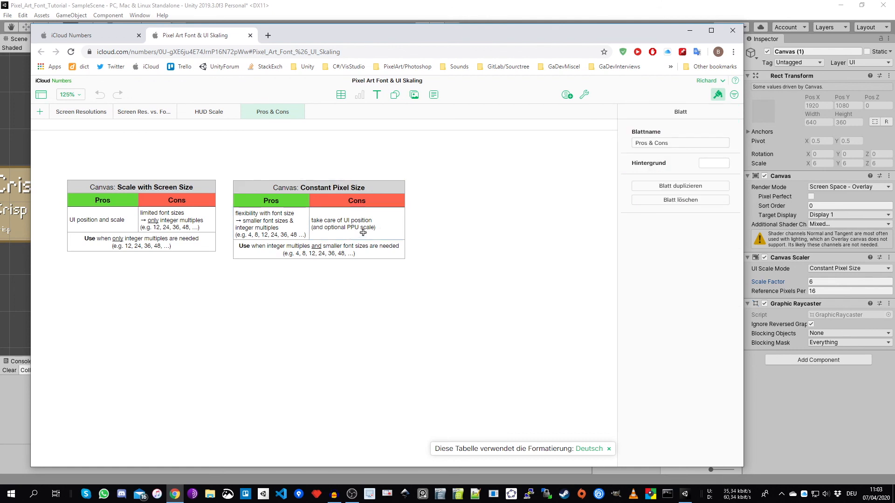
drag(365, 33, 458, 27)
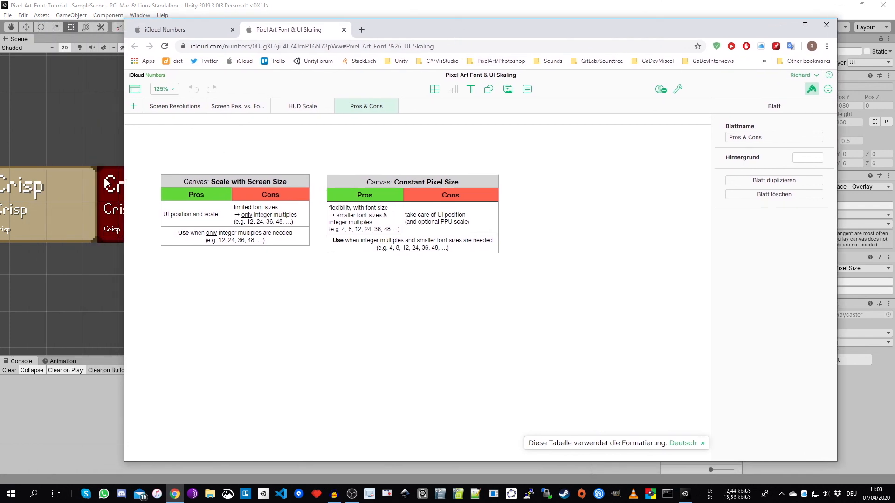
drag(447, 23, 393, 17)
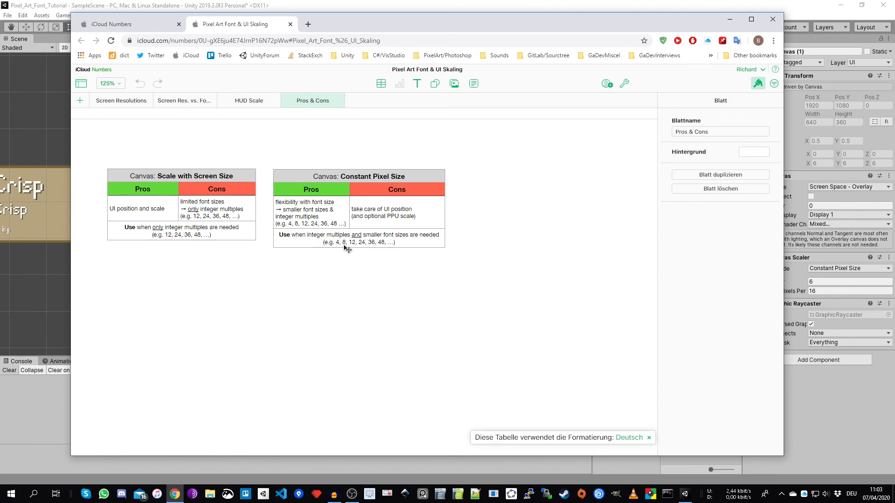
- Set the Native row's font size to 16 in the Screen Res. vs. Font Size sheet and return to the Pros & Cons sheet
click(246, 101)
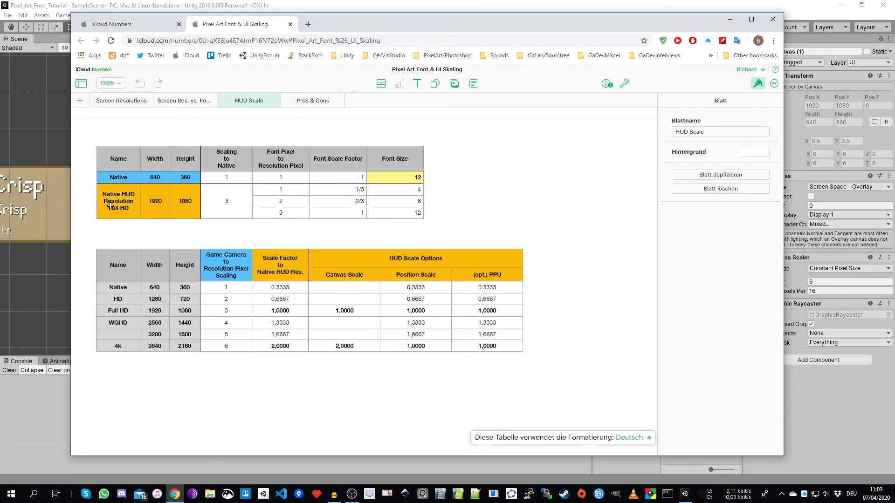
click(185, 105)
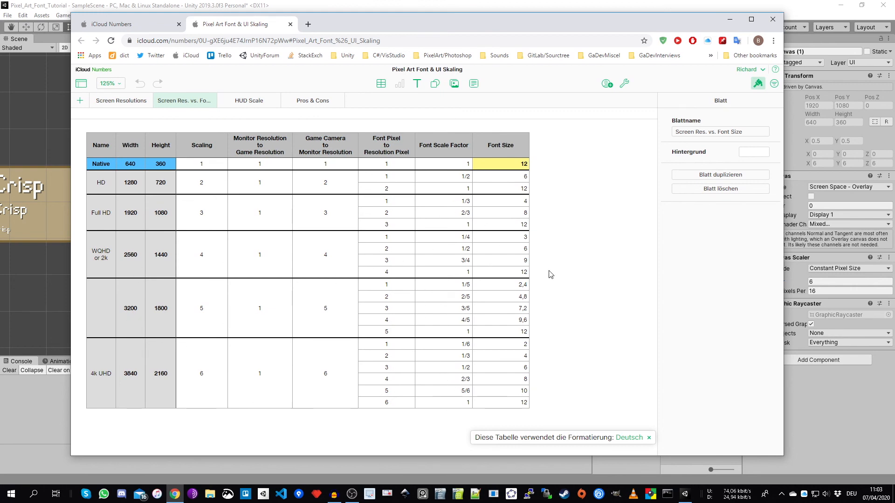
click(515, 166)
text(16)
click(582, 203)
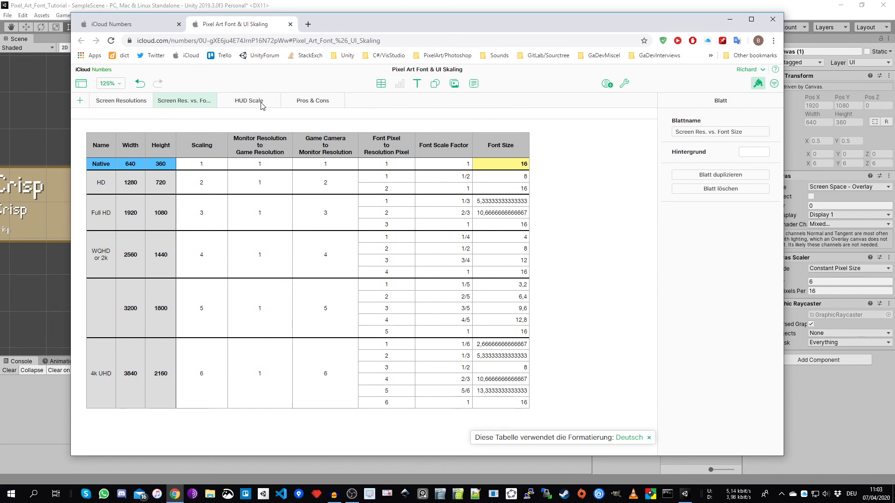
click(303, 101)
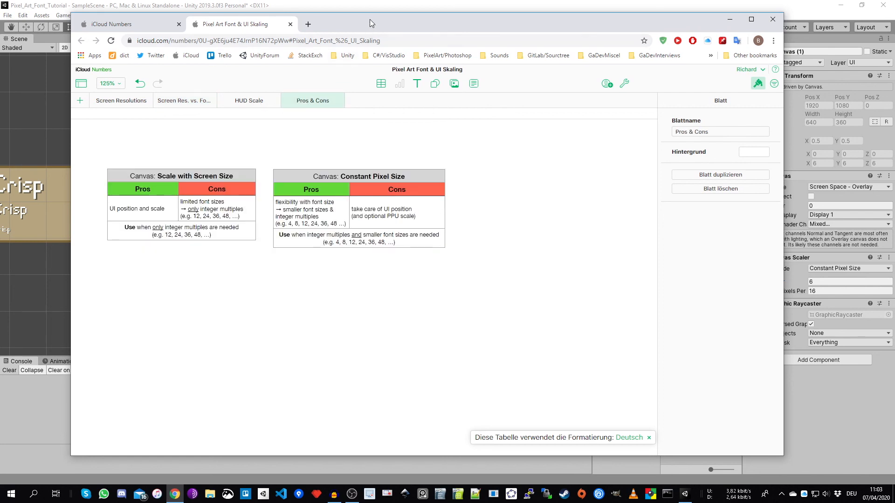
drag(370, 18, 367, 20)
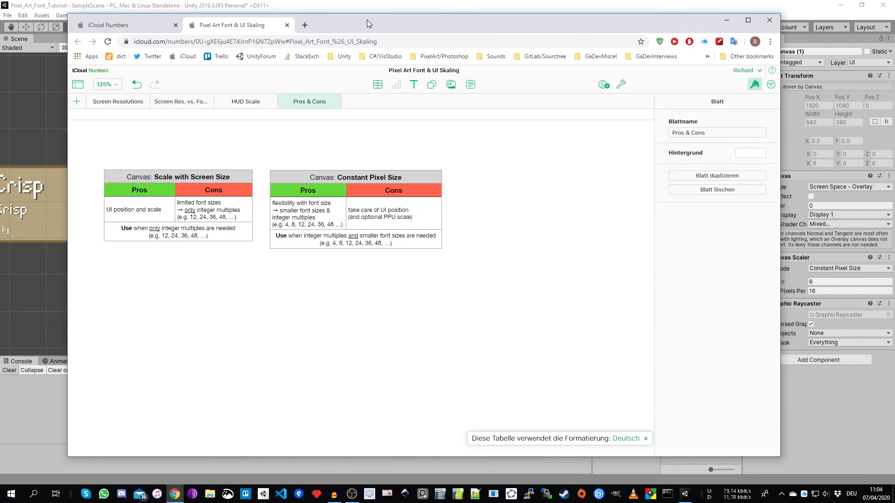